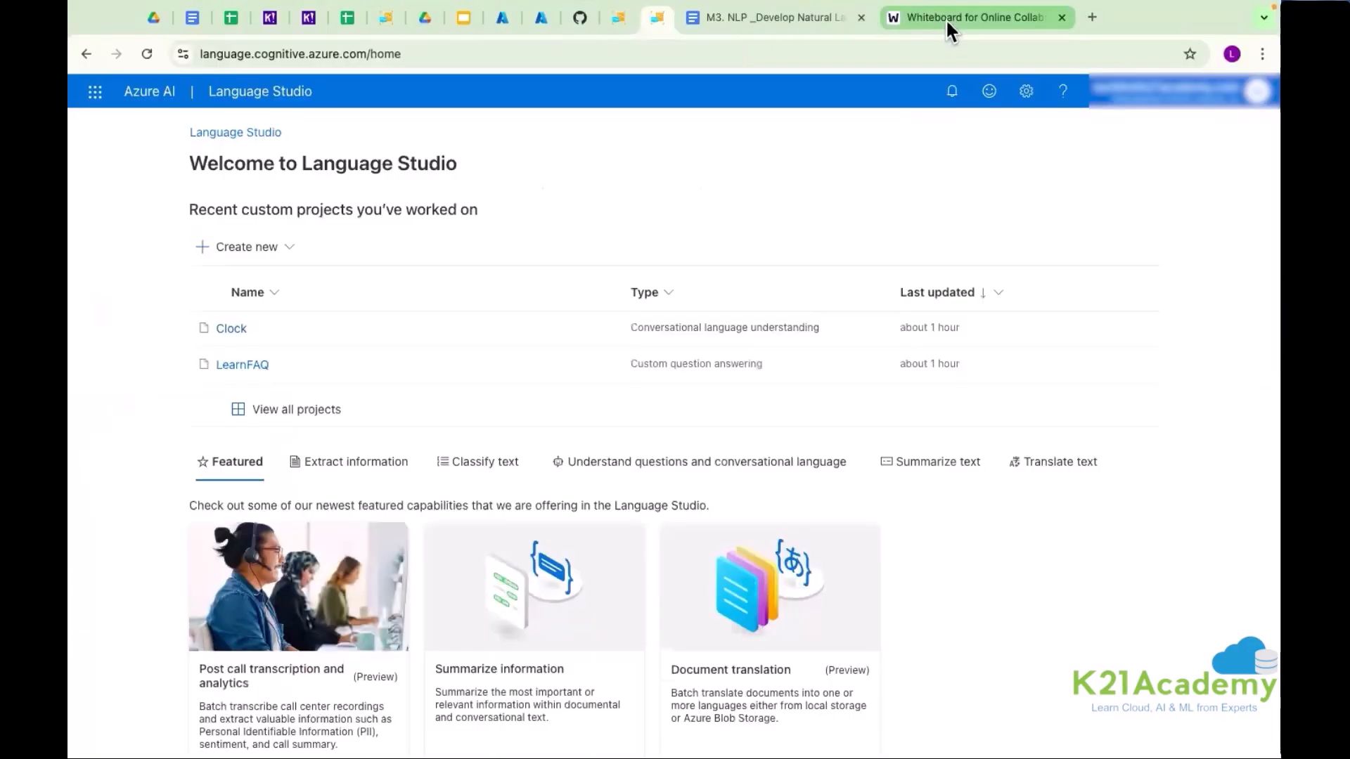
- Switch to the Web whiteboard and add a text box near the canvas top listing Portal, SDK and REST on separate lines
left_click(947, 18)
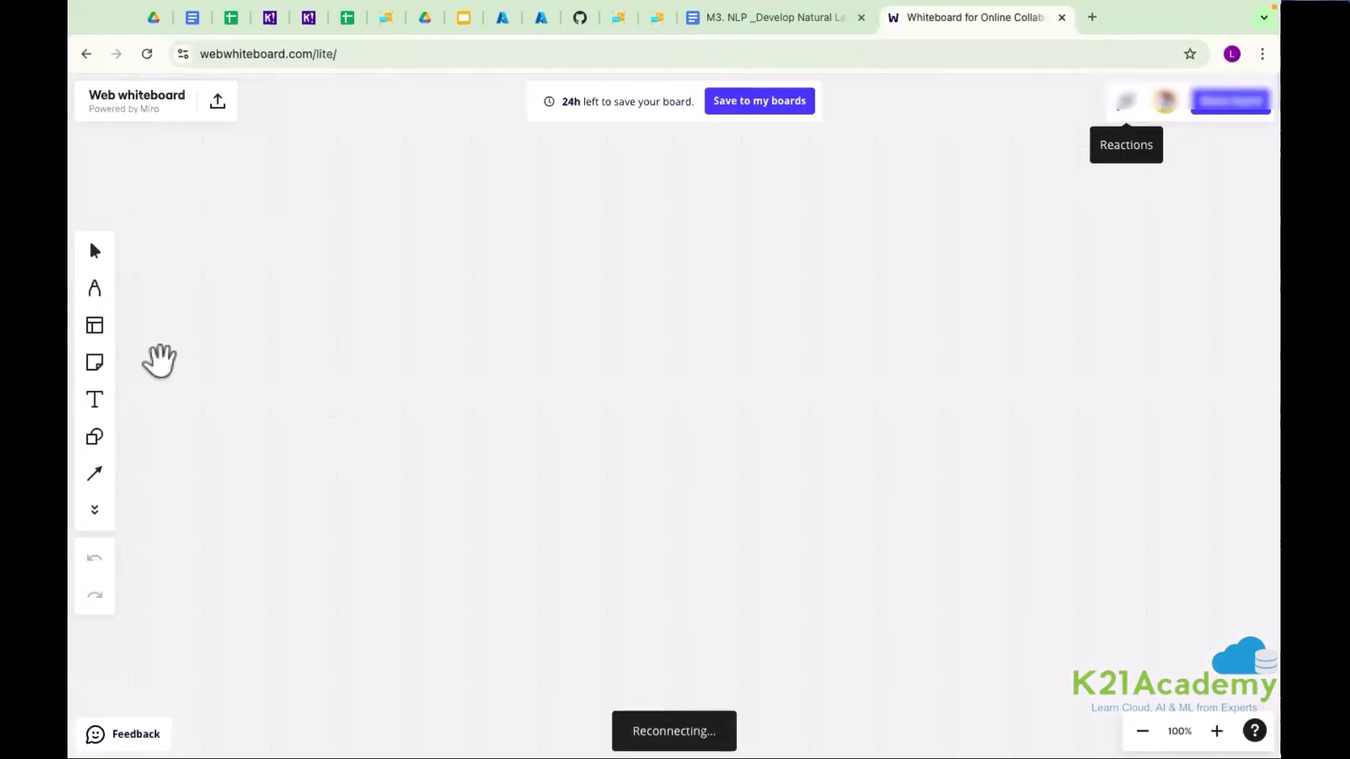
left_click(94, 402)
left_click(481, 208)
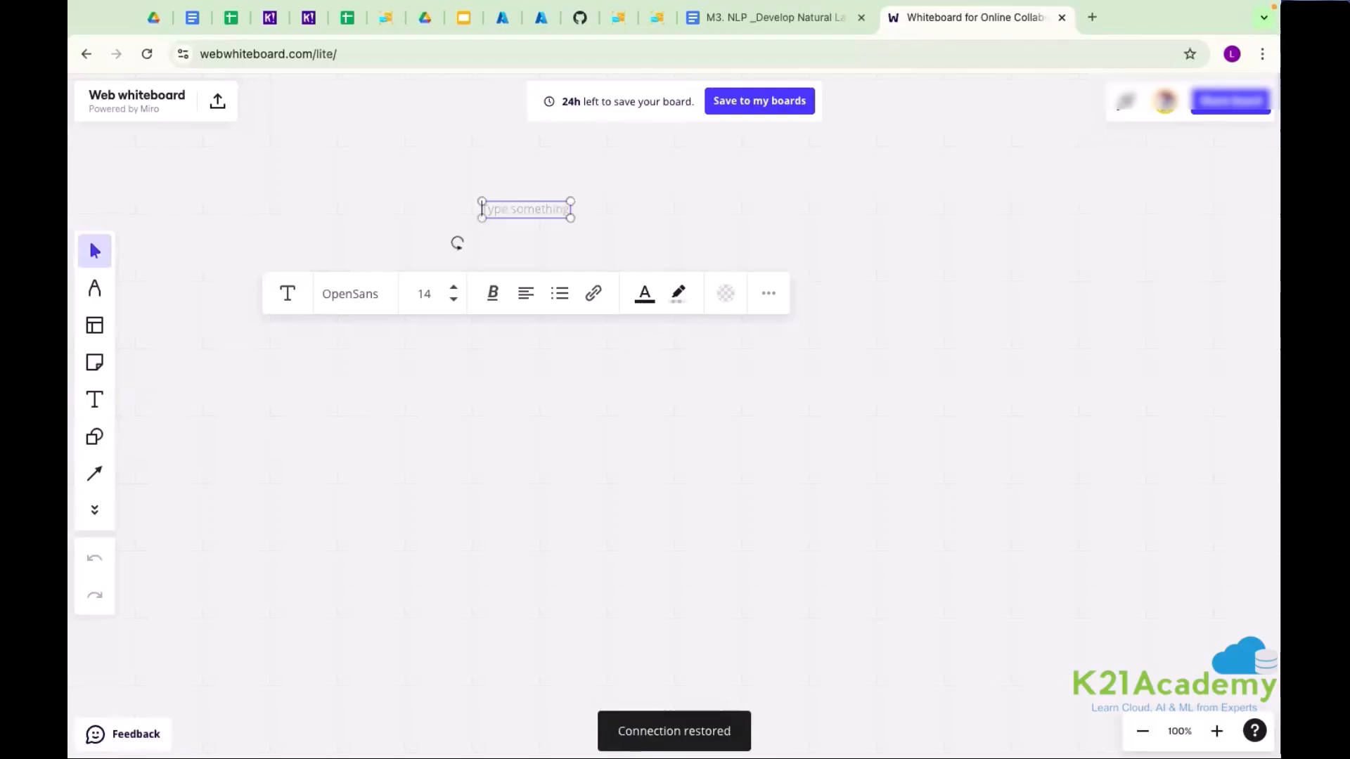
type("Porta")
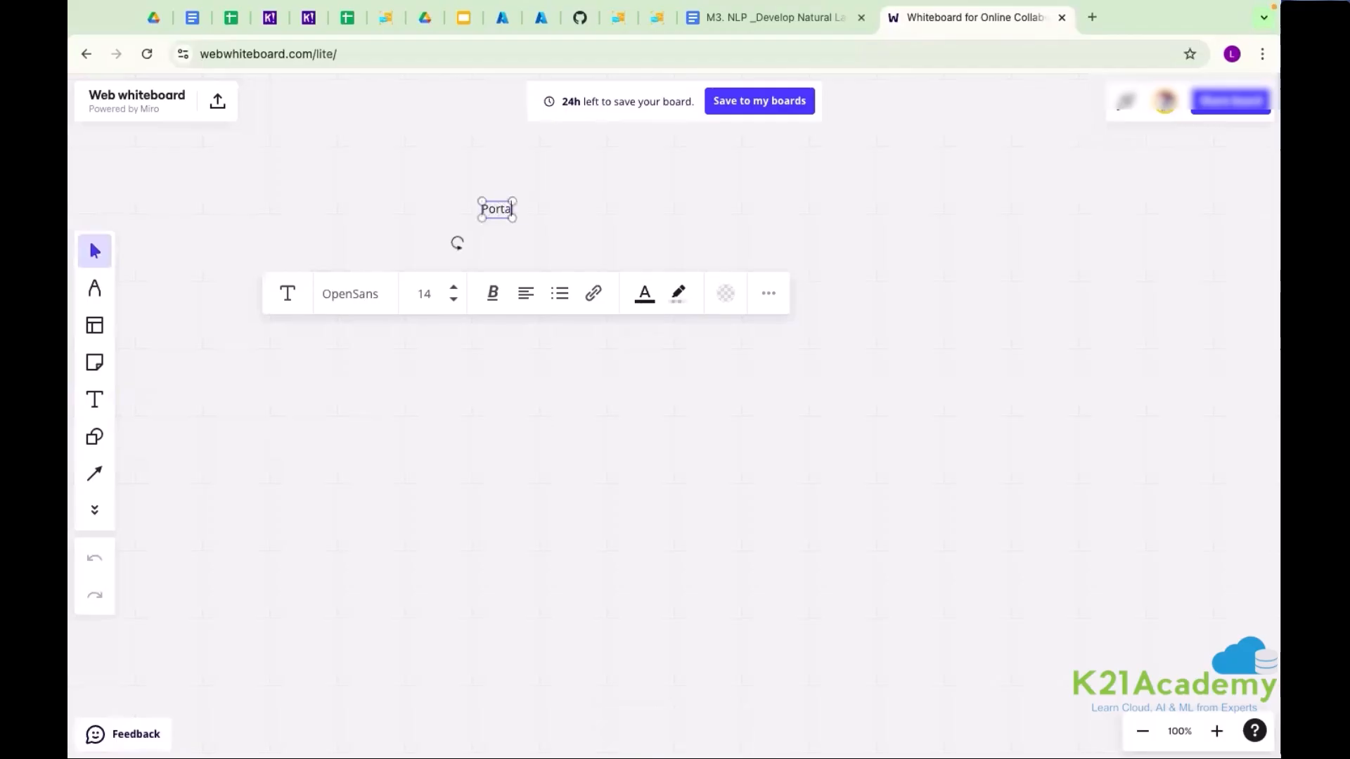
type("l")
key("Return")
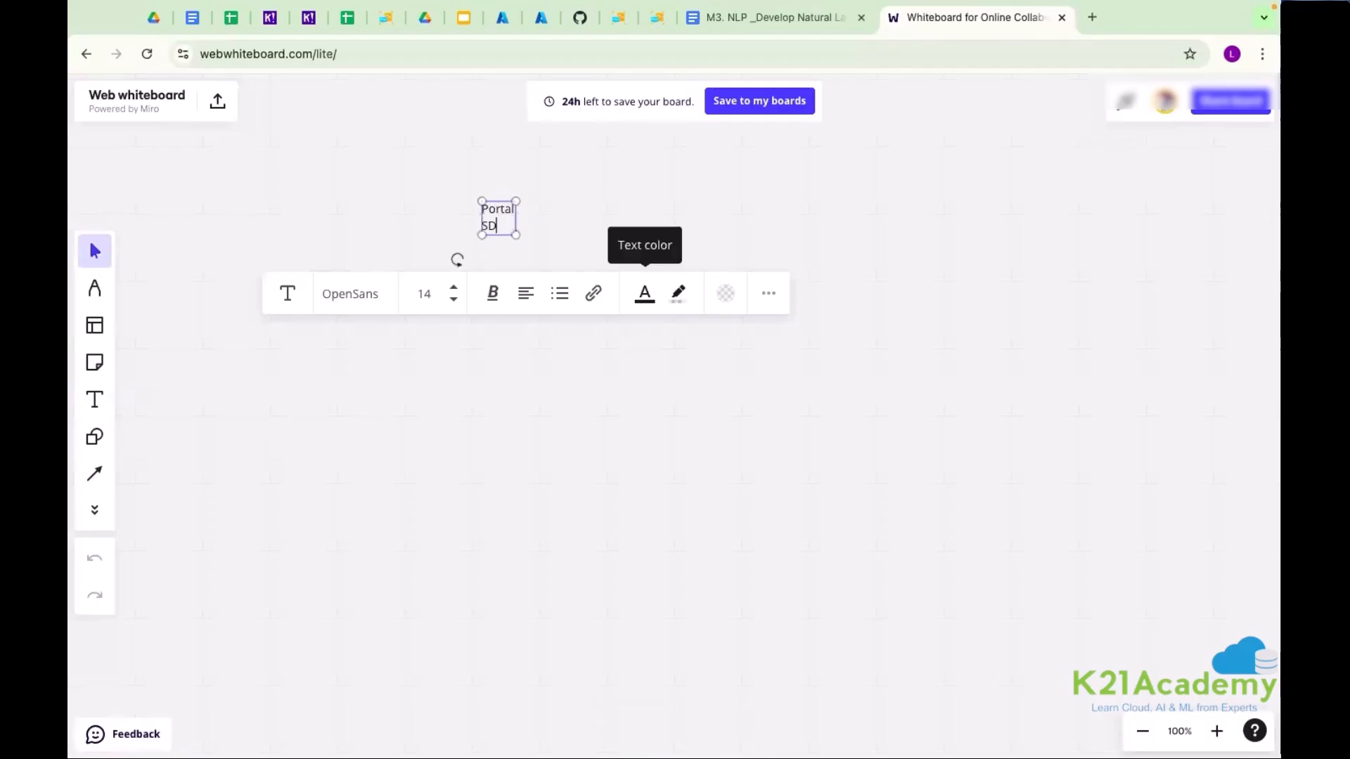
type("SDK")
key("Return")
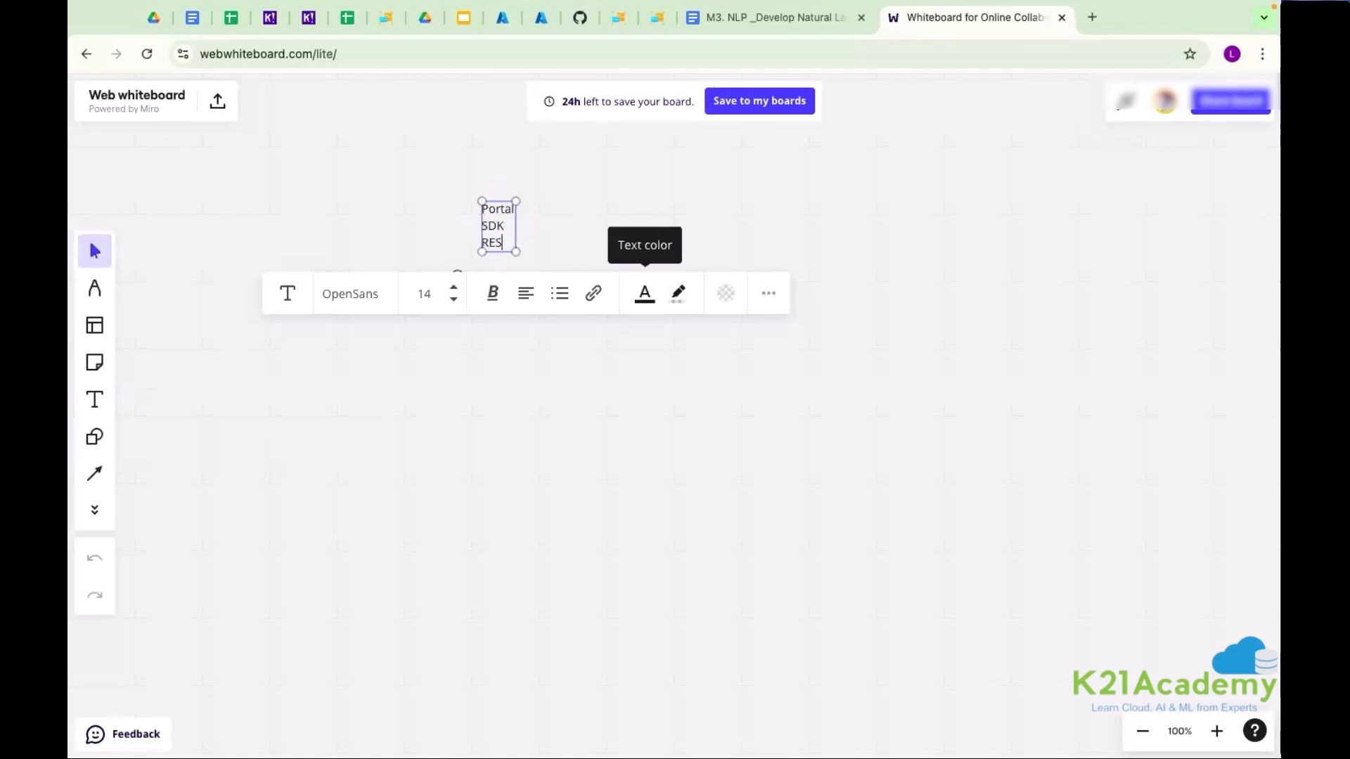
type("REST")
key("Return")
key("Escape")
- Set the font size of all the text in the box to 36
key("ctrl+a")
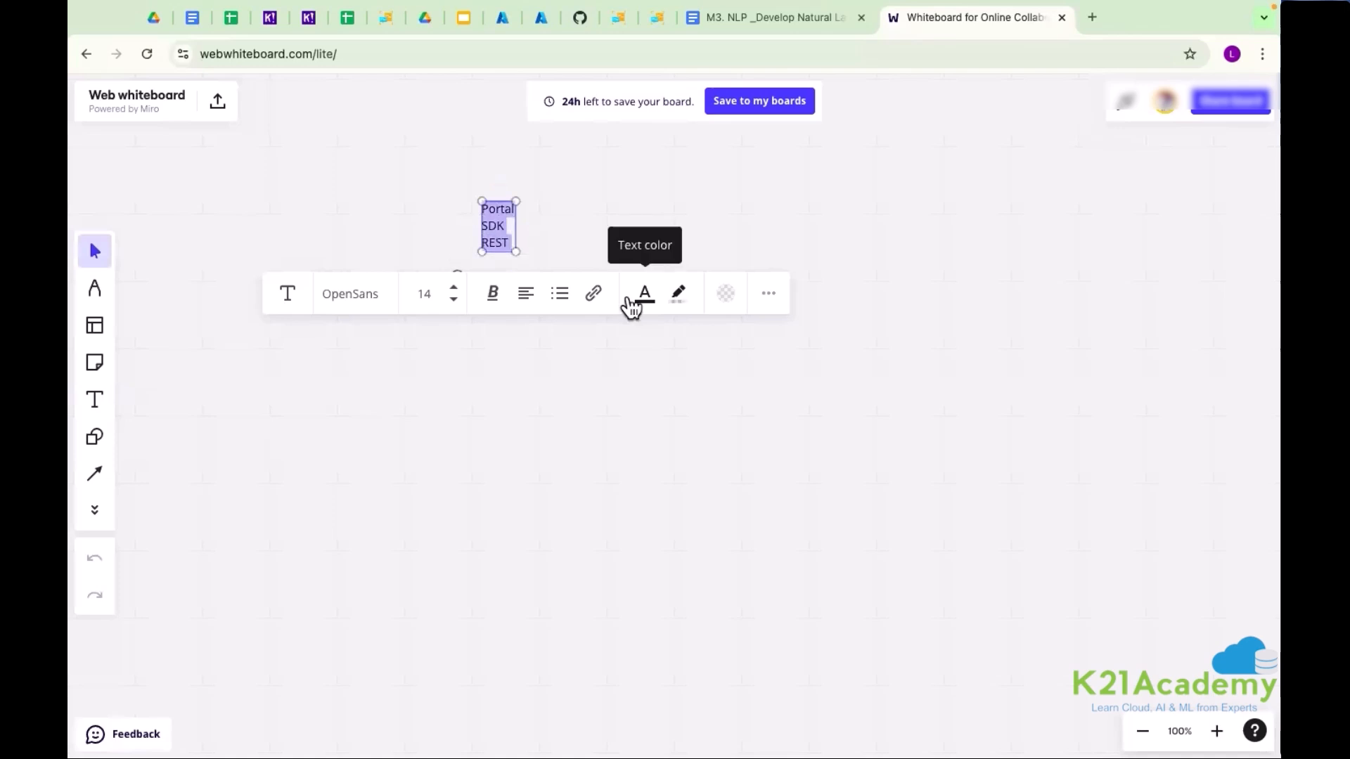
left_click(453, 290)
left_click(454, 290)
left_click(454, 290)
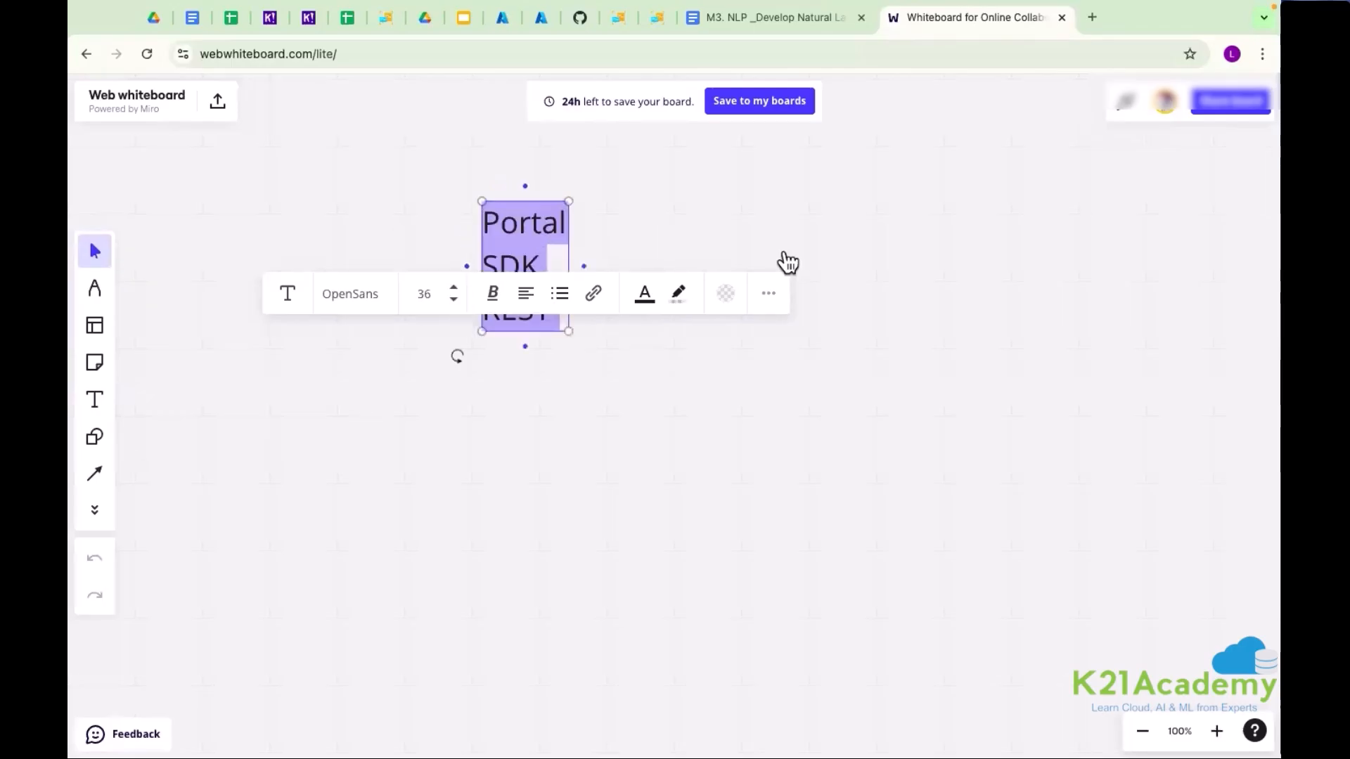
- Format the three lines as a bulleted list and widen the text box so each item fits on one line
left_click(558, 295)
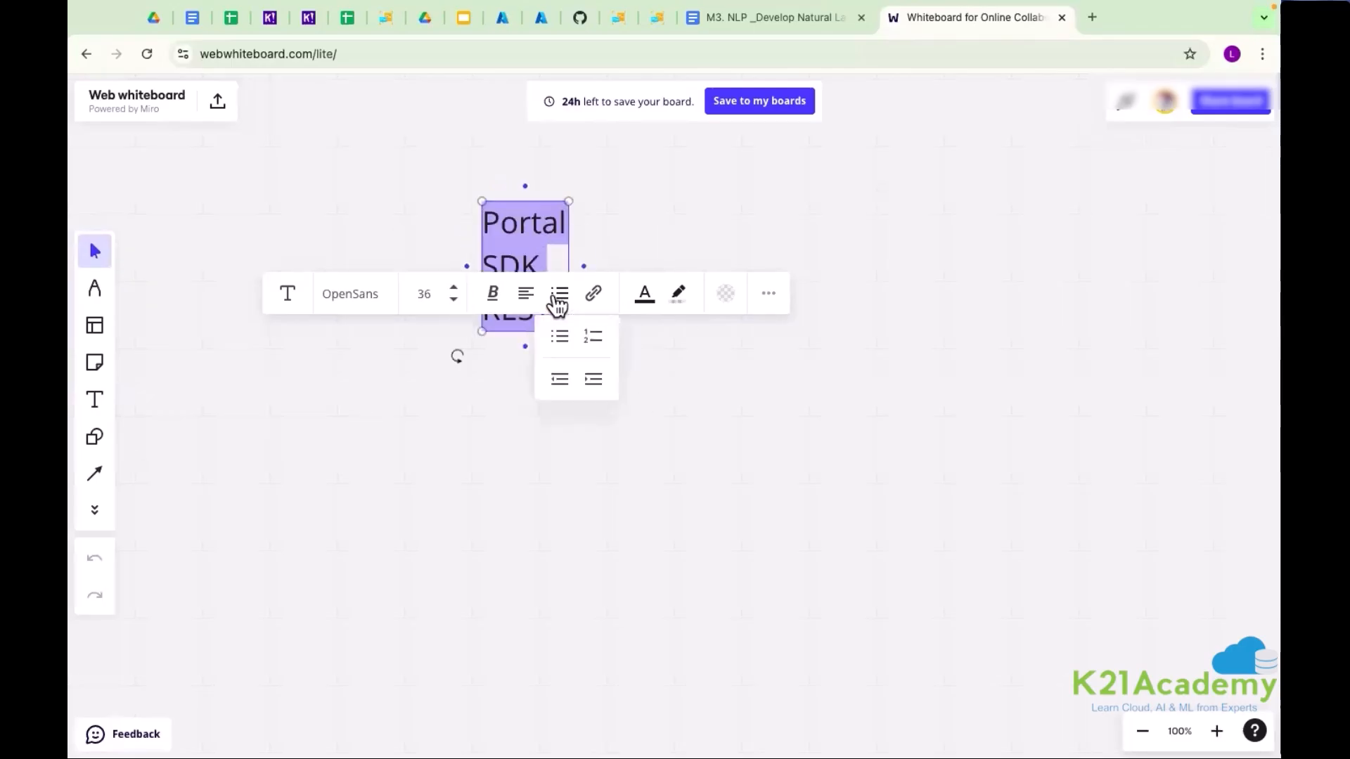
left_click(559, 334)
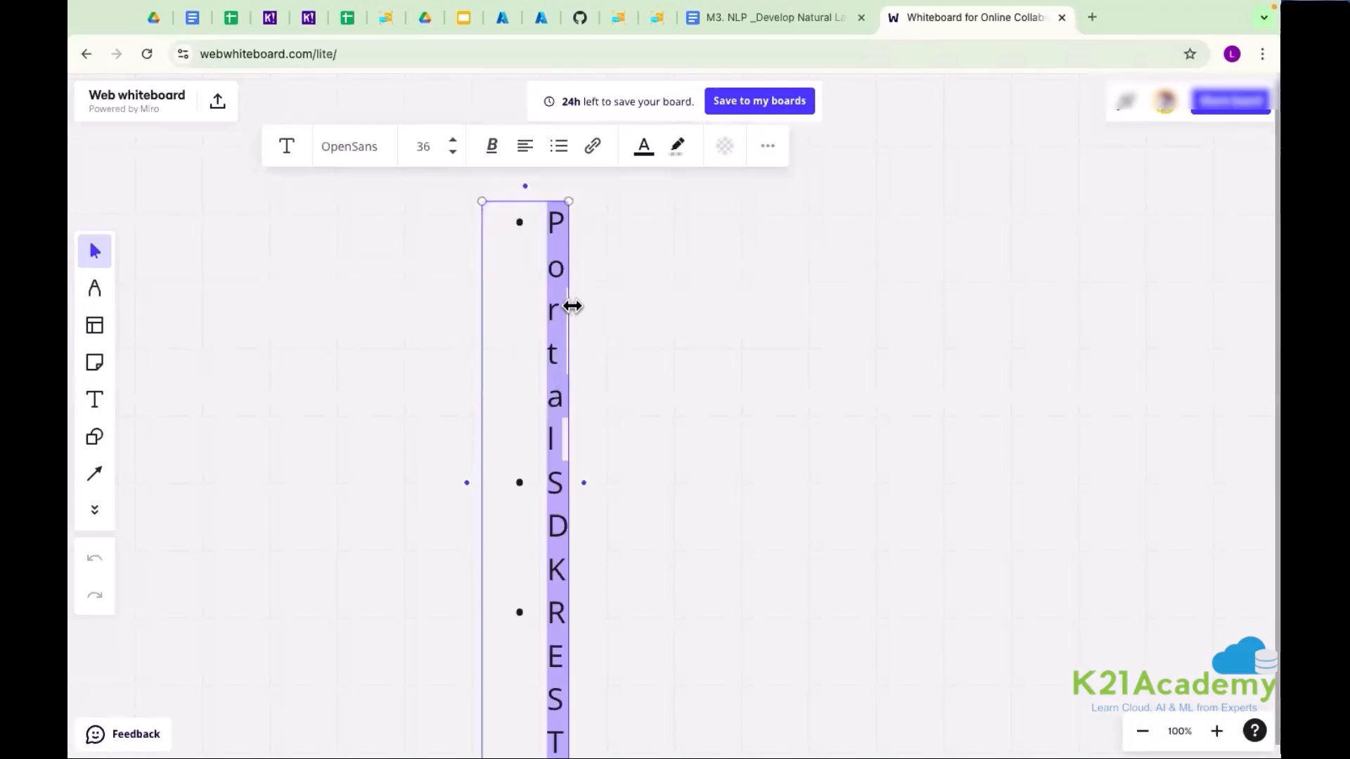
left_click_drag(573, 304, 1011, 304)
left_click(820, 371)
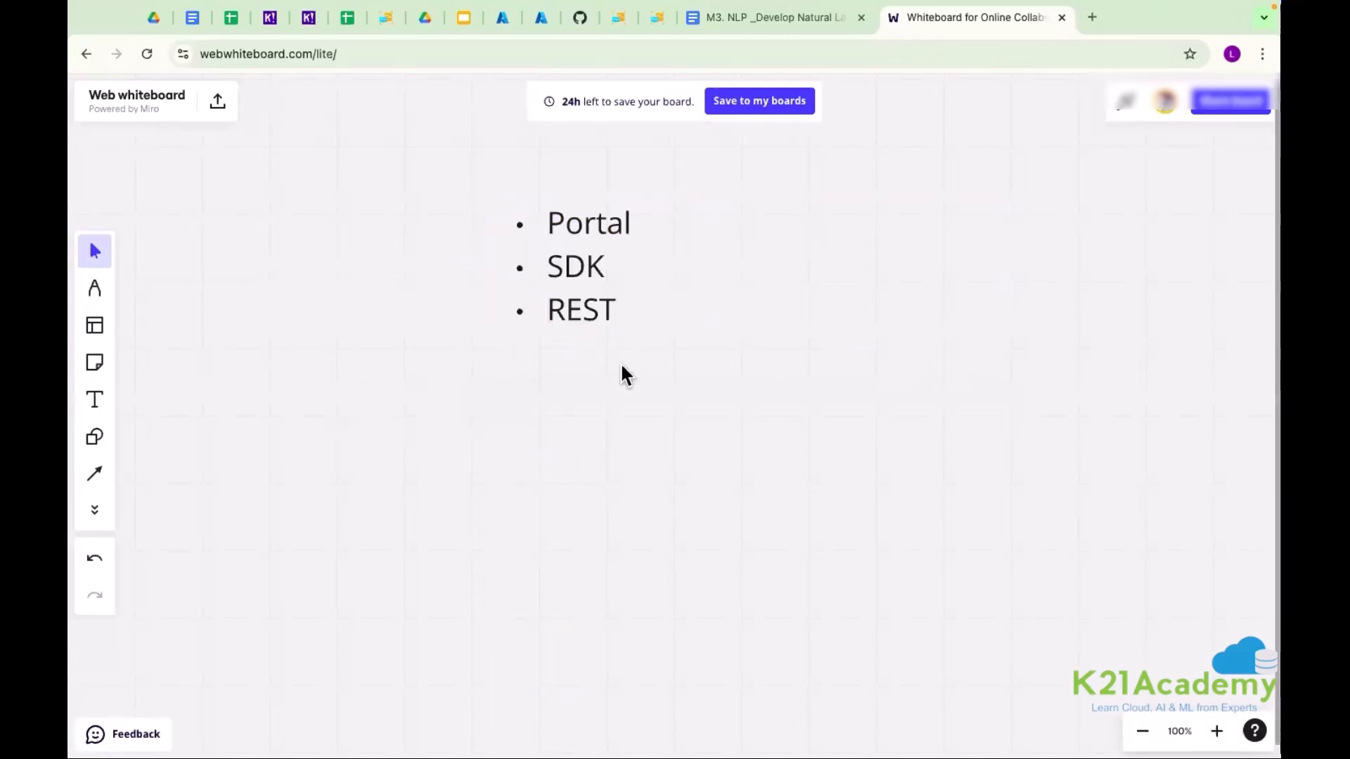
- Append "(Python,SDK)" to the SDK bullet and "(Endpoint) --> POSTMAN" to the REST bullet
left_click(620, 272)
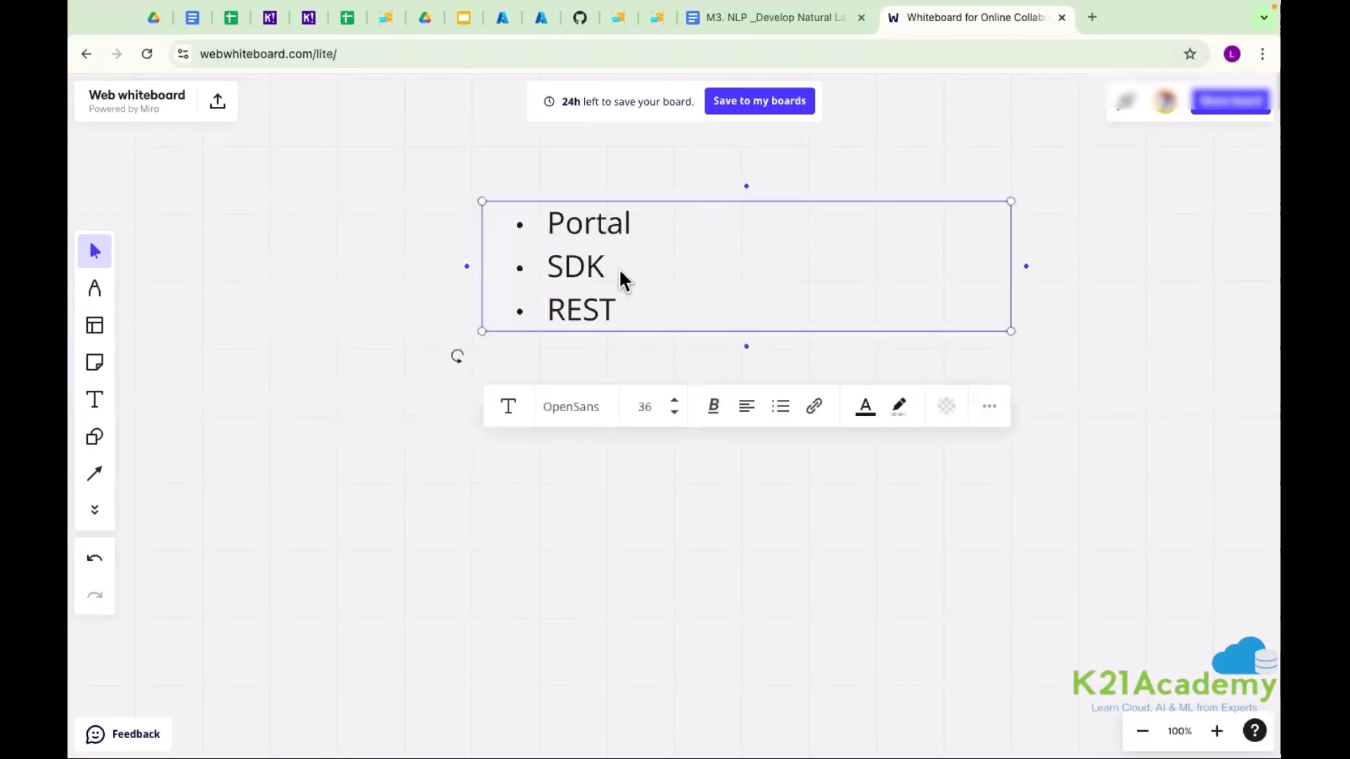
left_click(616, 268)
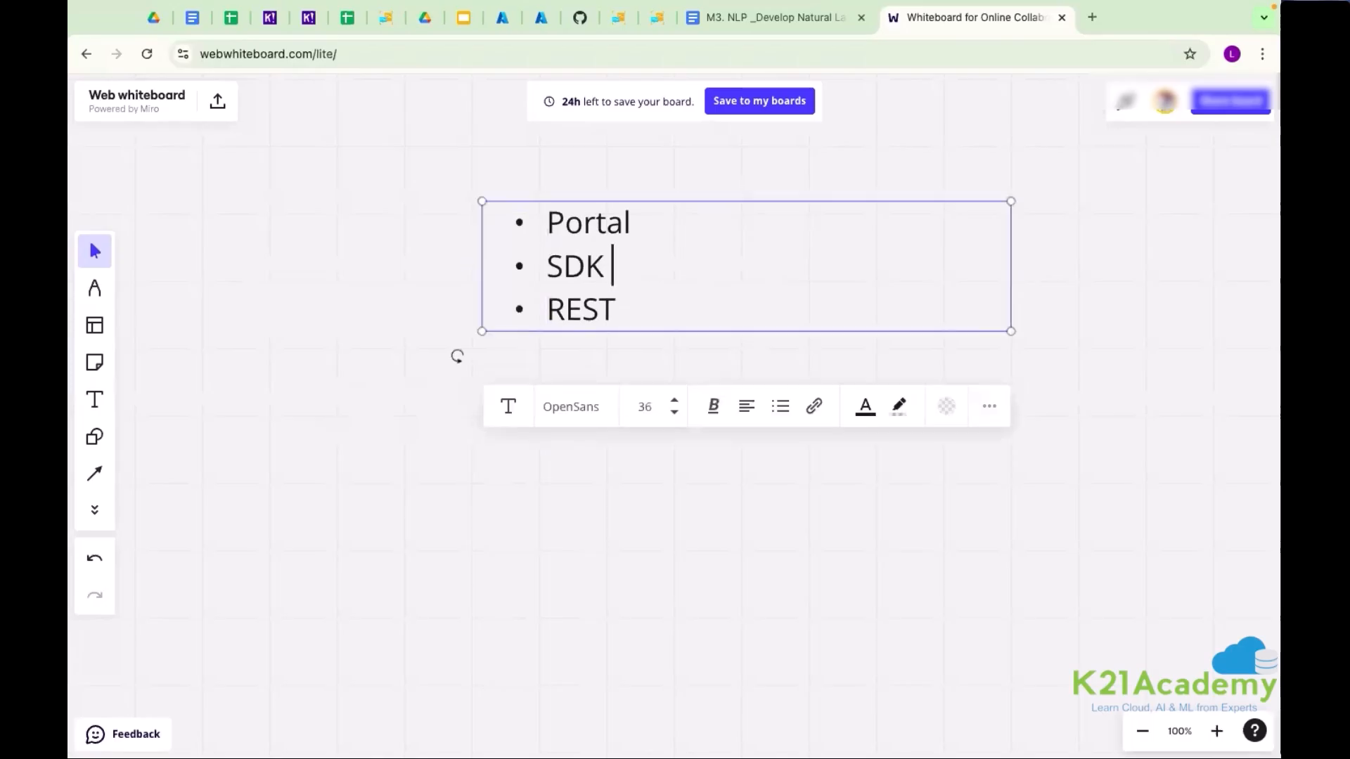
type("(Python")
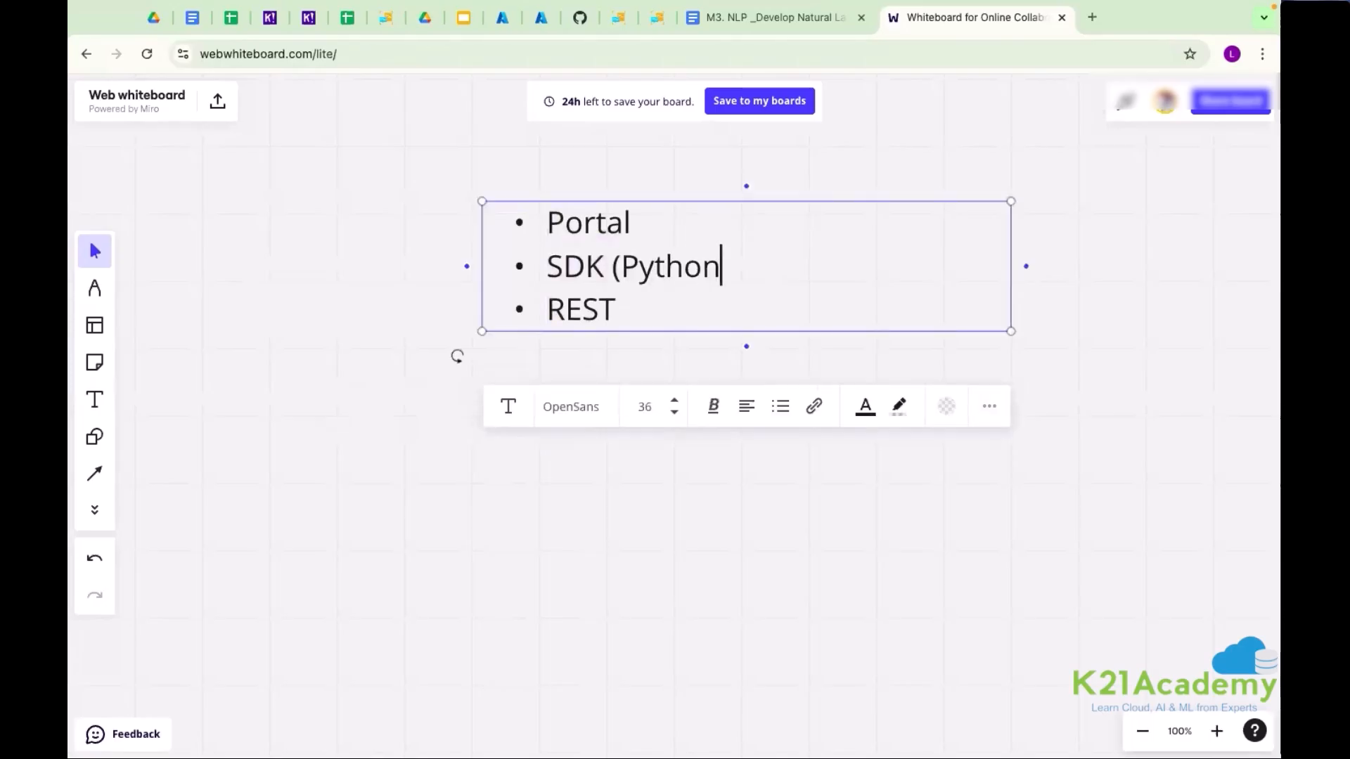
type(",SDK) REST")
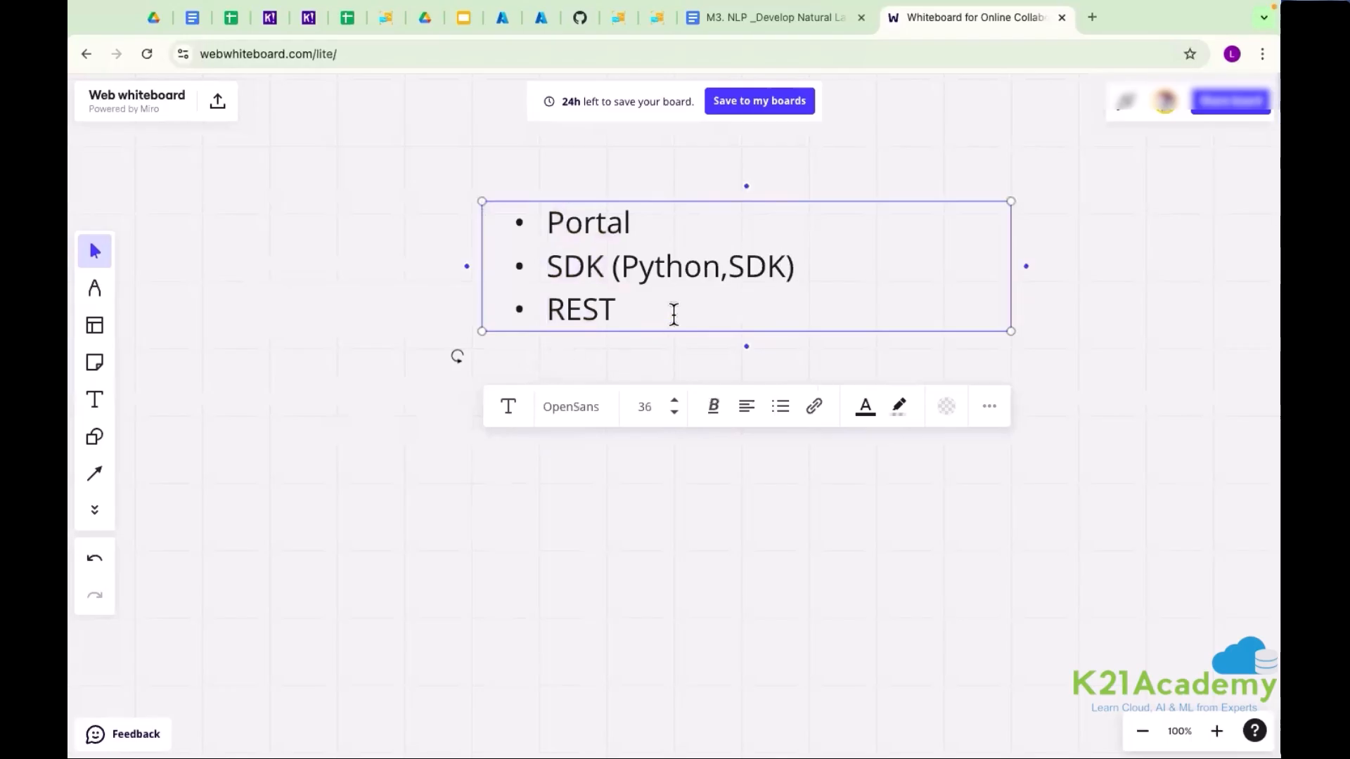
type(" (End")
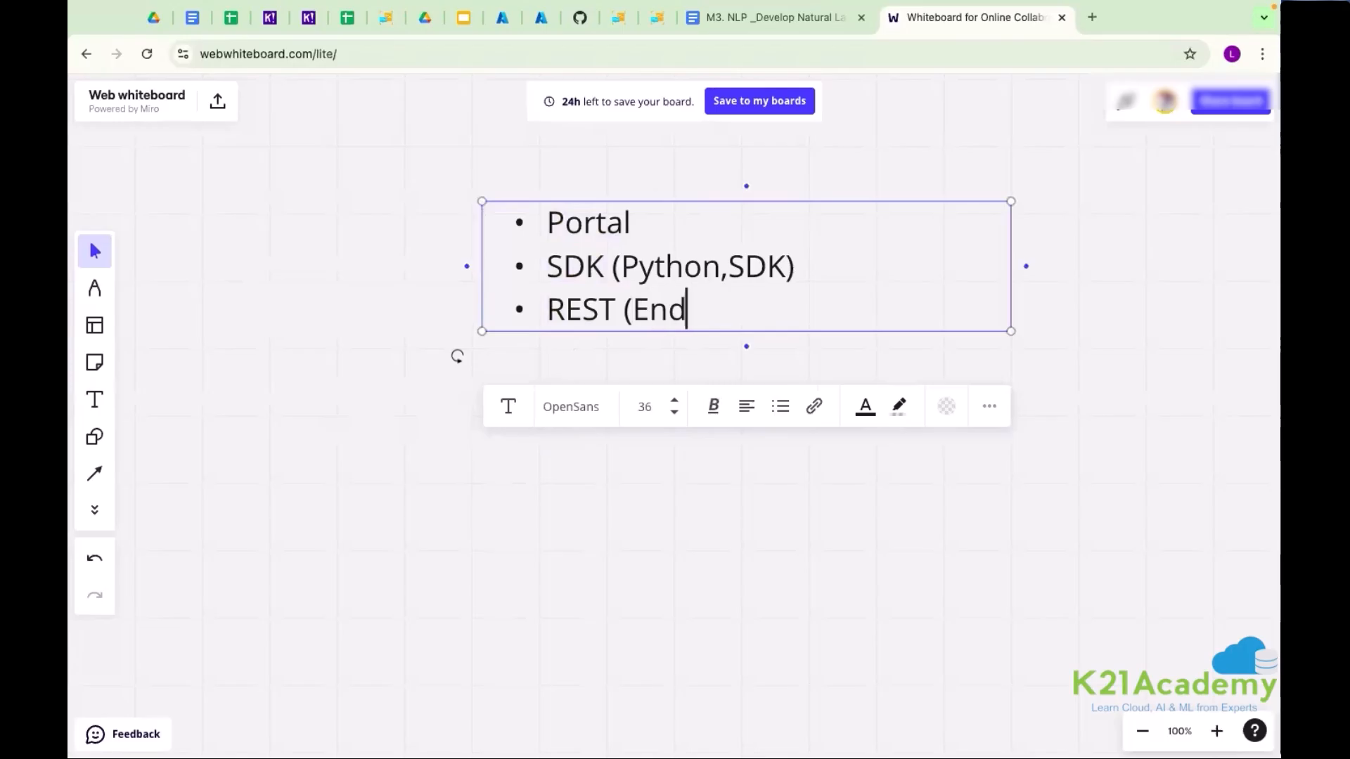
type("poin")
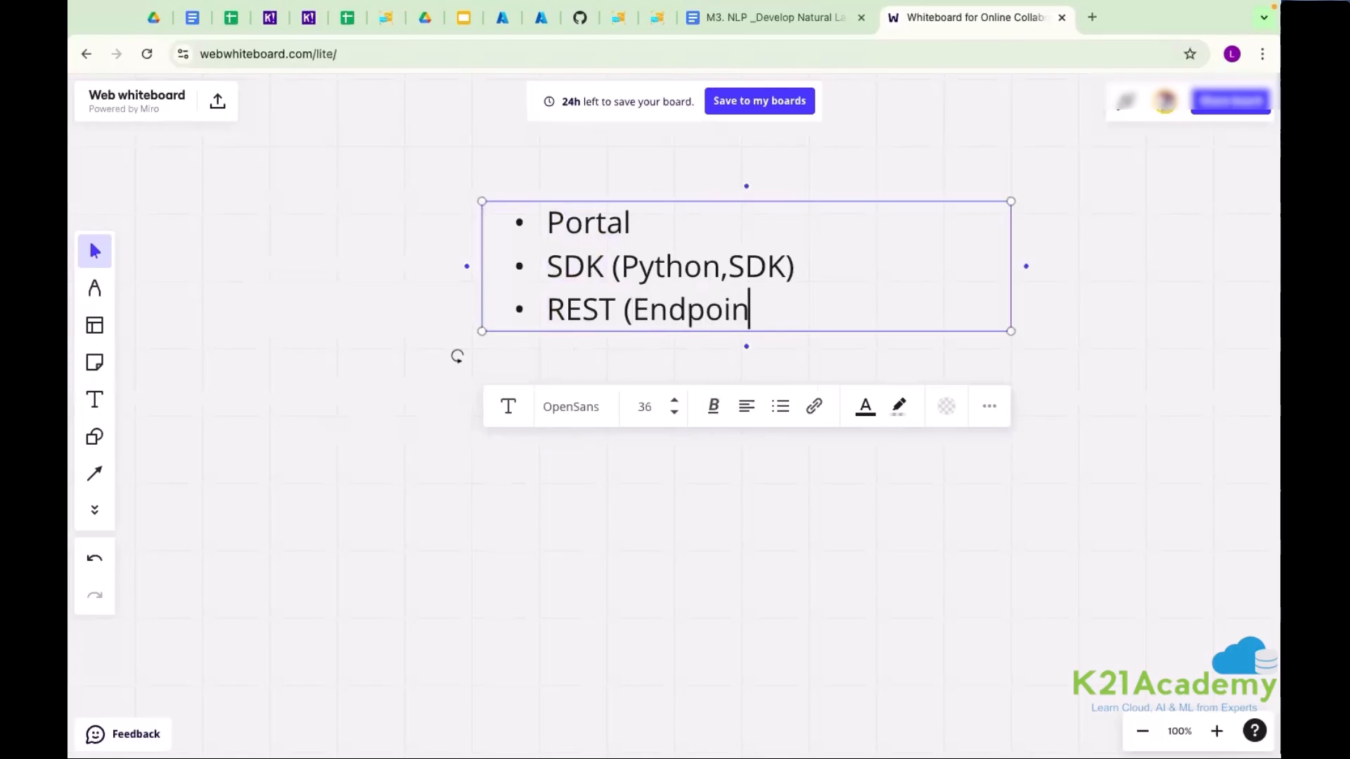
type("t) ")
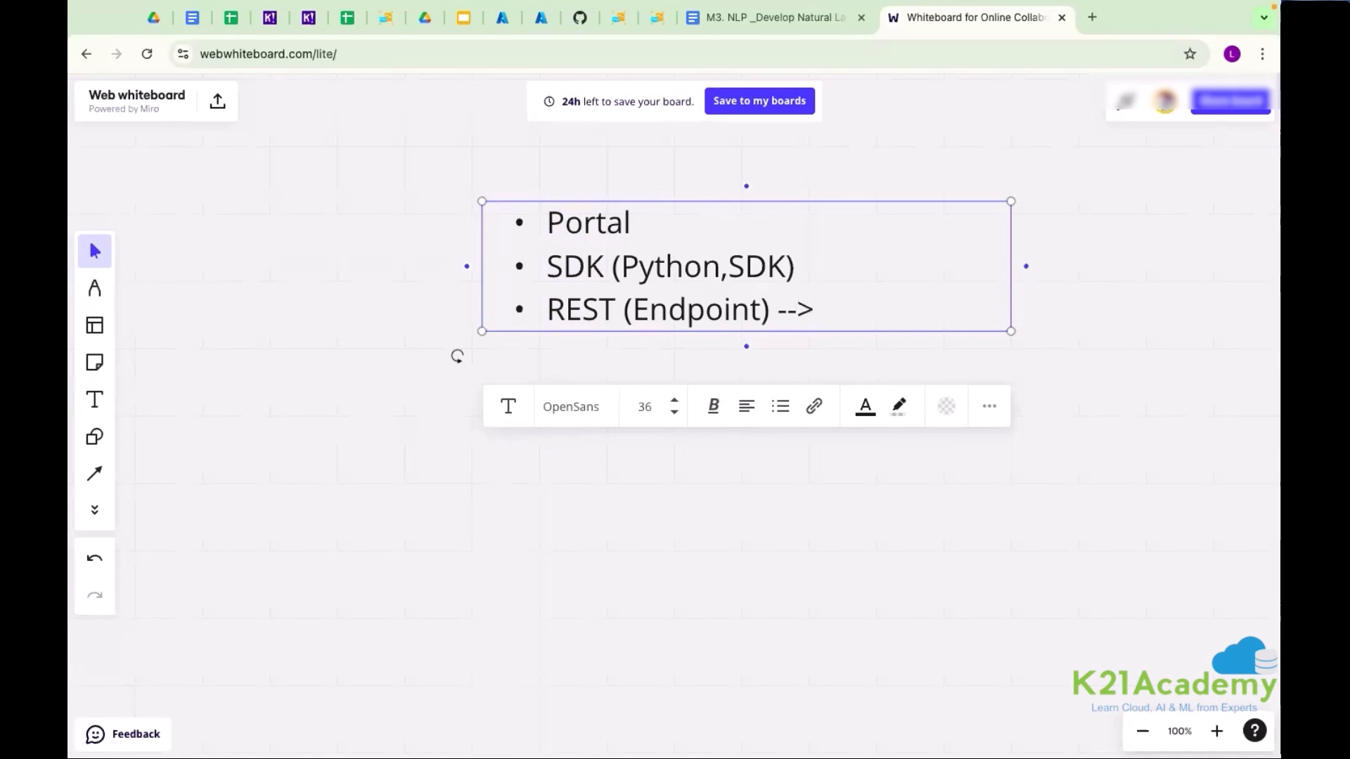
type("--> POSTMAN")
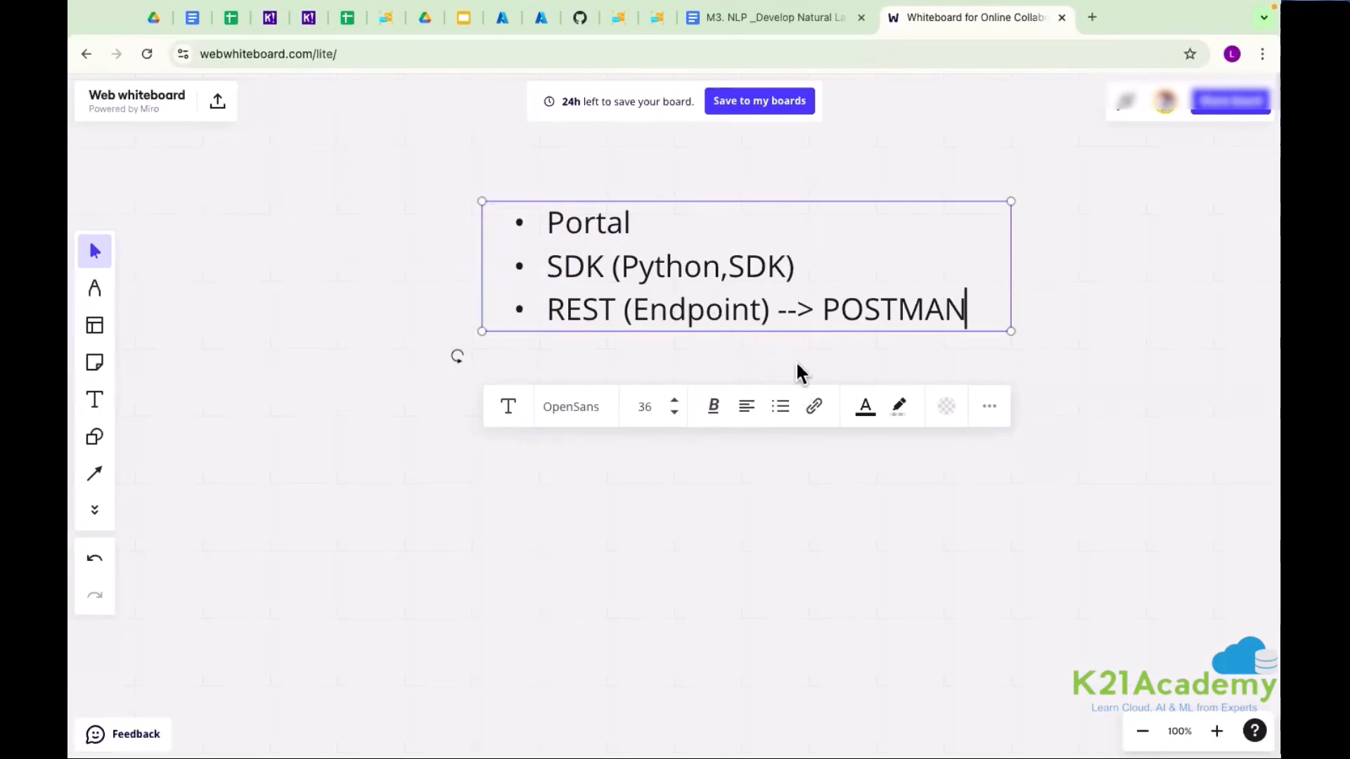
- Make the whole REST bullet bold and add an empty, unbulleted line below it
key("shift+Home")
key("ctrl+b")
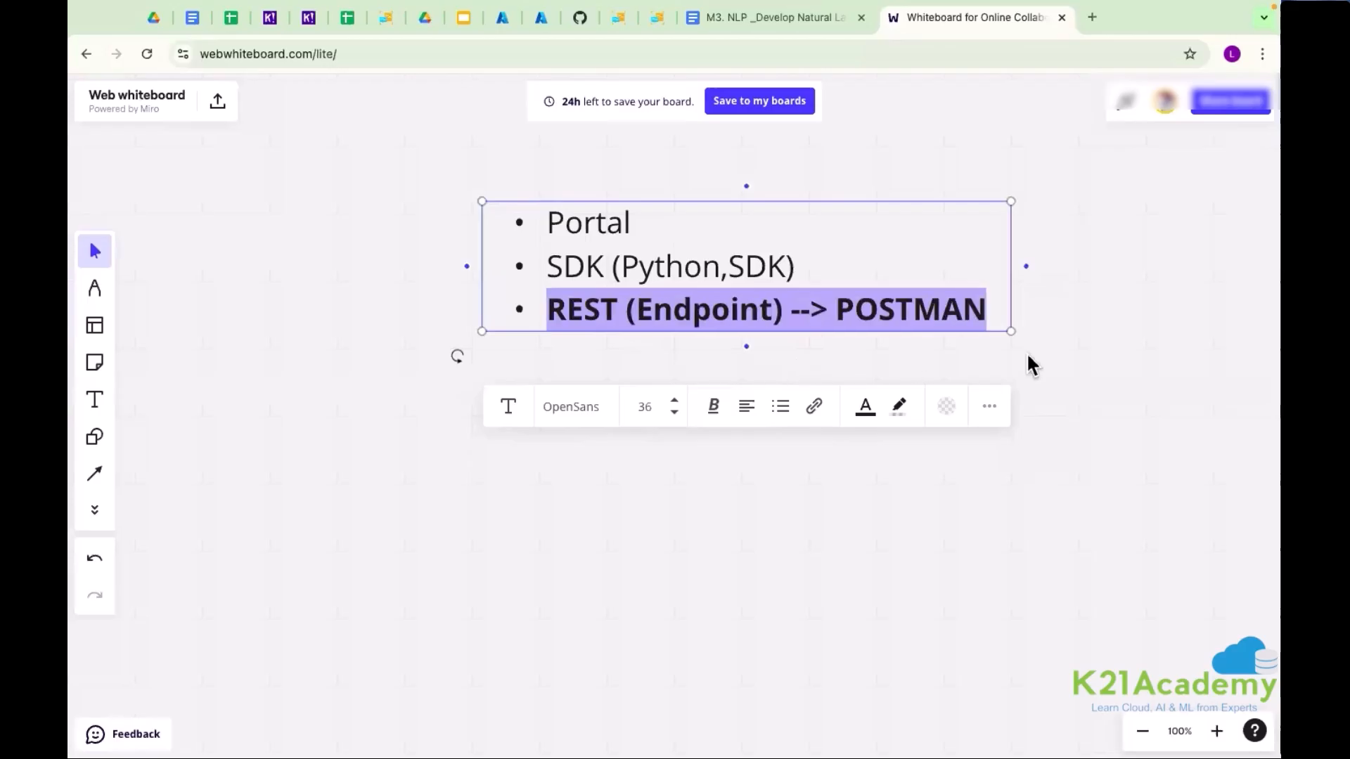
left_click(995, 311)
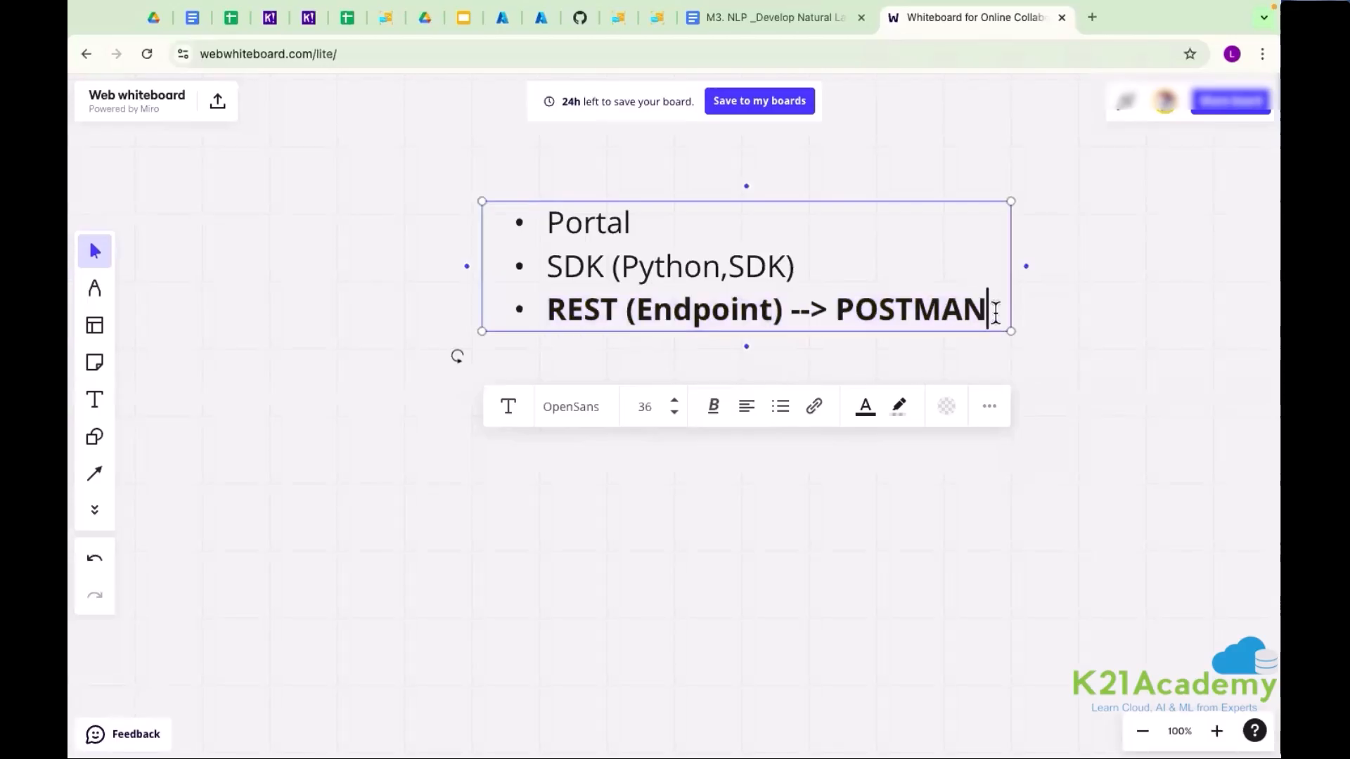
key("Return")
key("BackSpace")
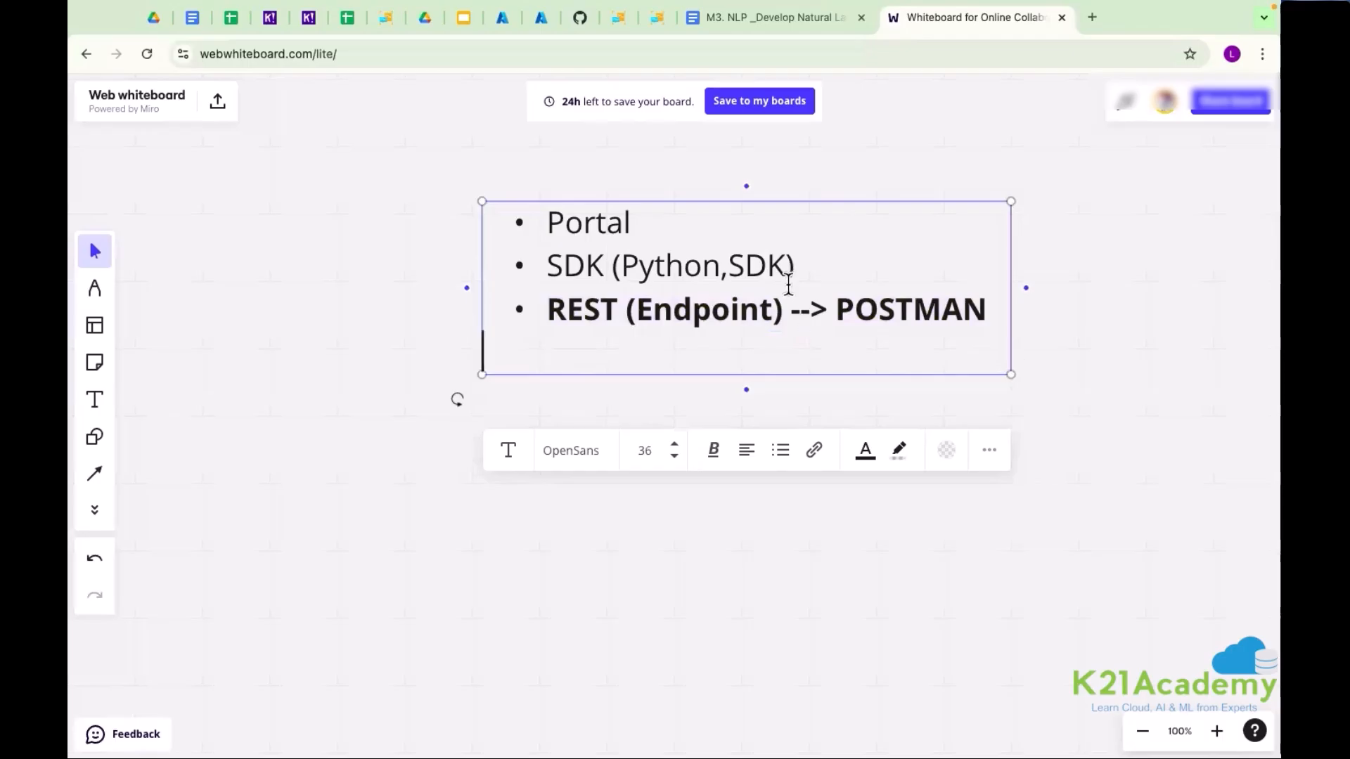
left_click(531, 301)
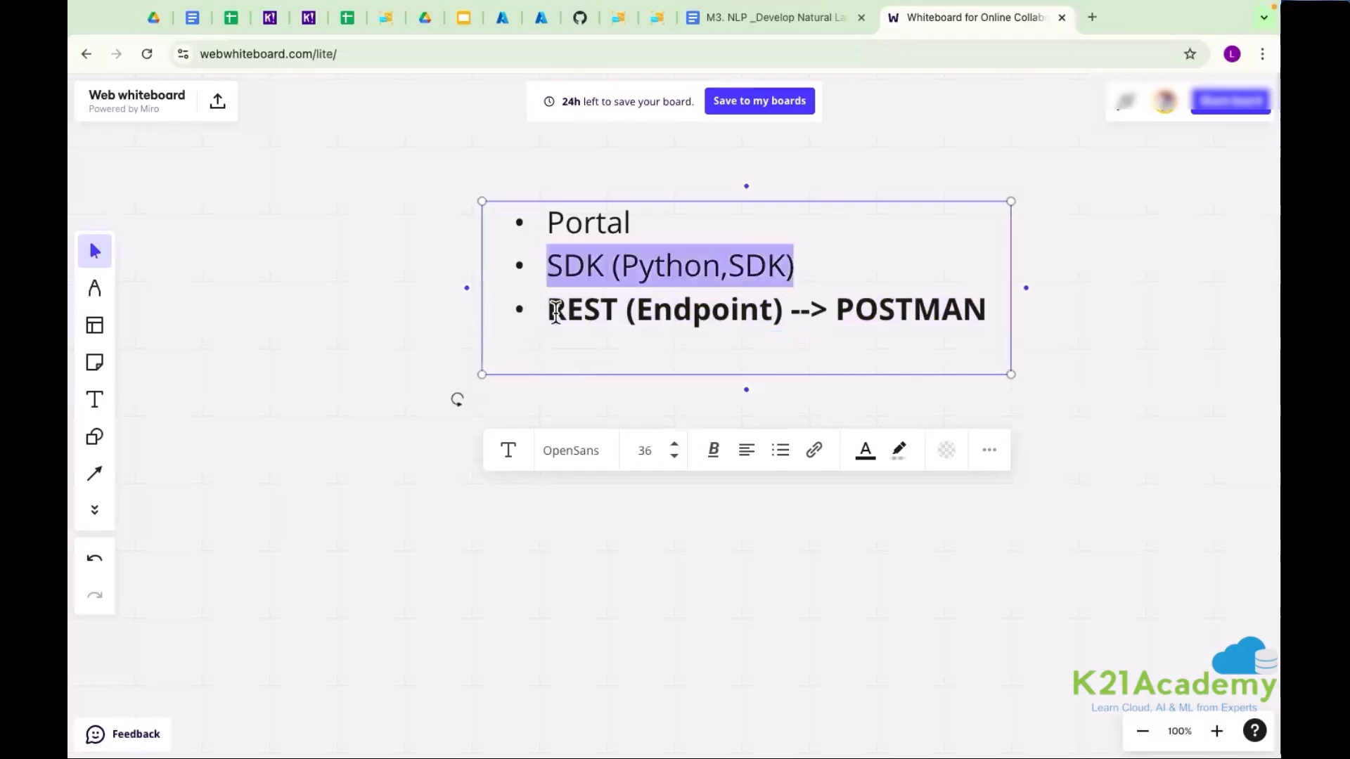
left_click_drag(551, 304, 764, 311)
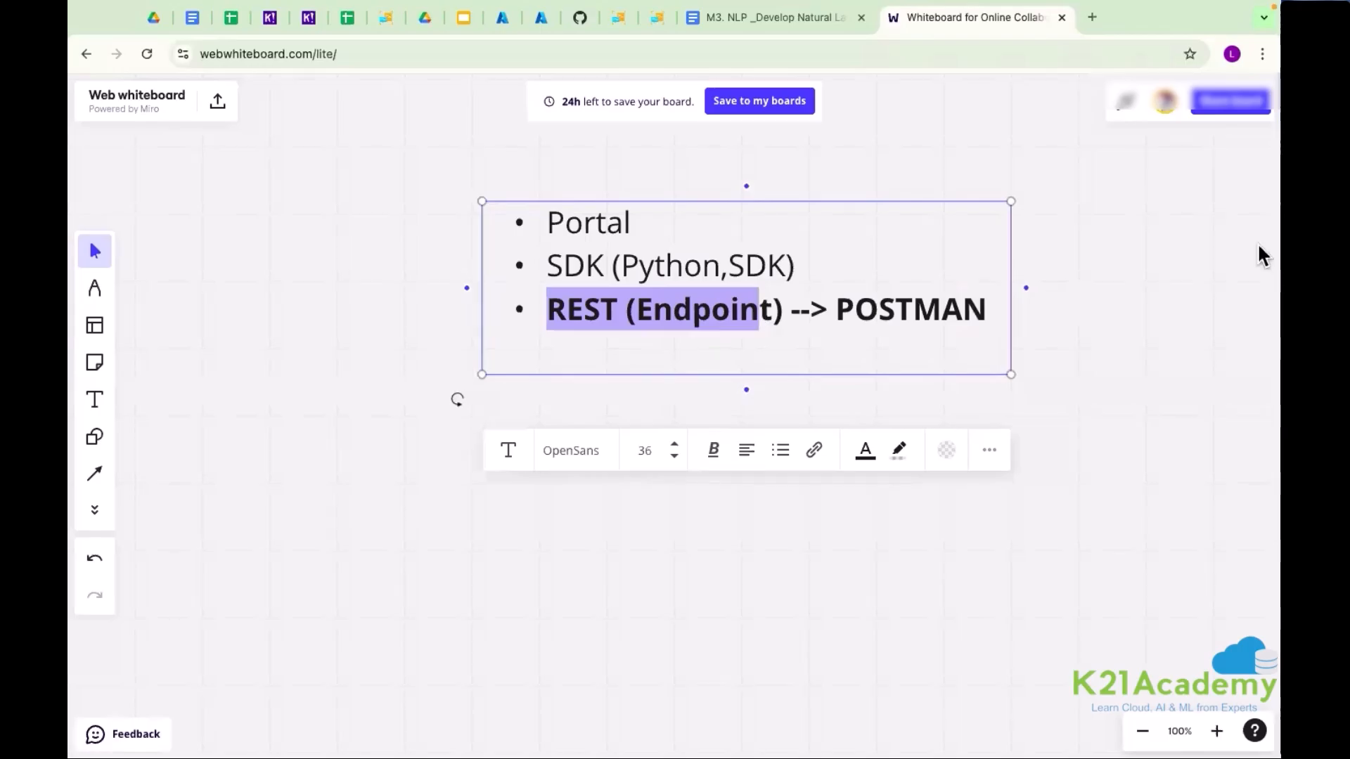
left_click(1167, 256)
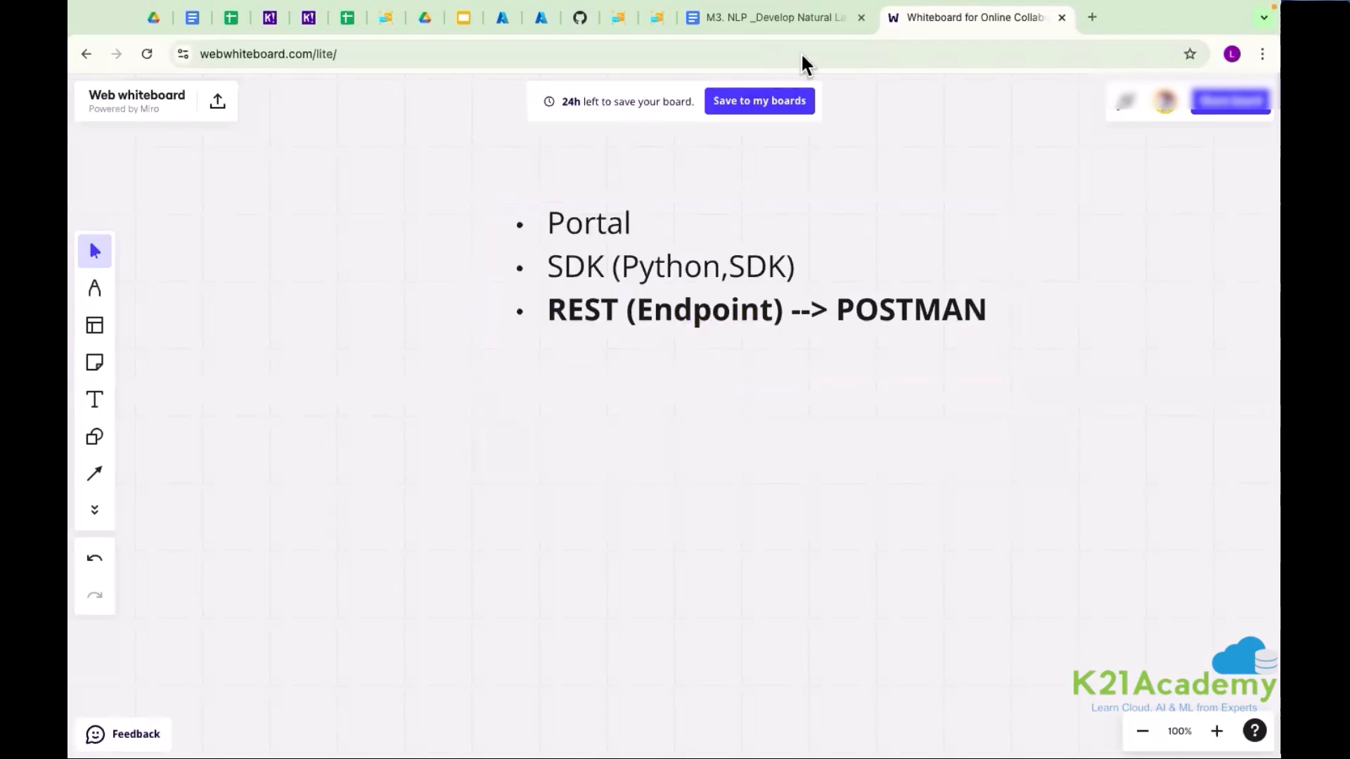
- Return to Language Studio and open the Extract key phrases tryout from the Extract information capabilities
left_click(656, 17)
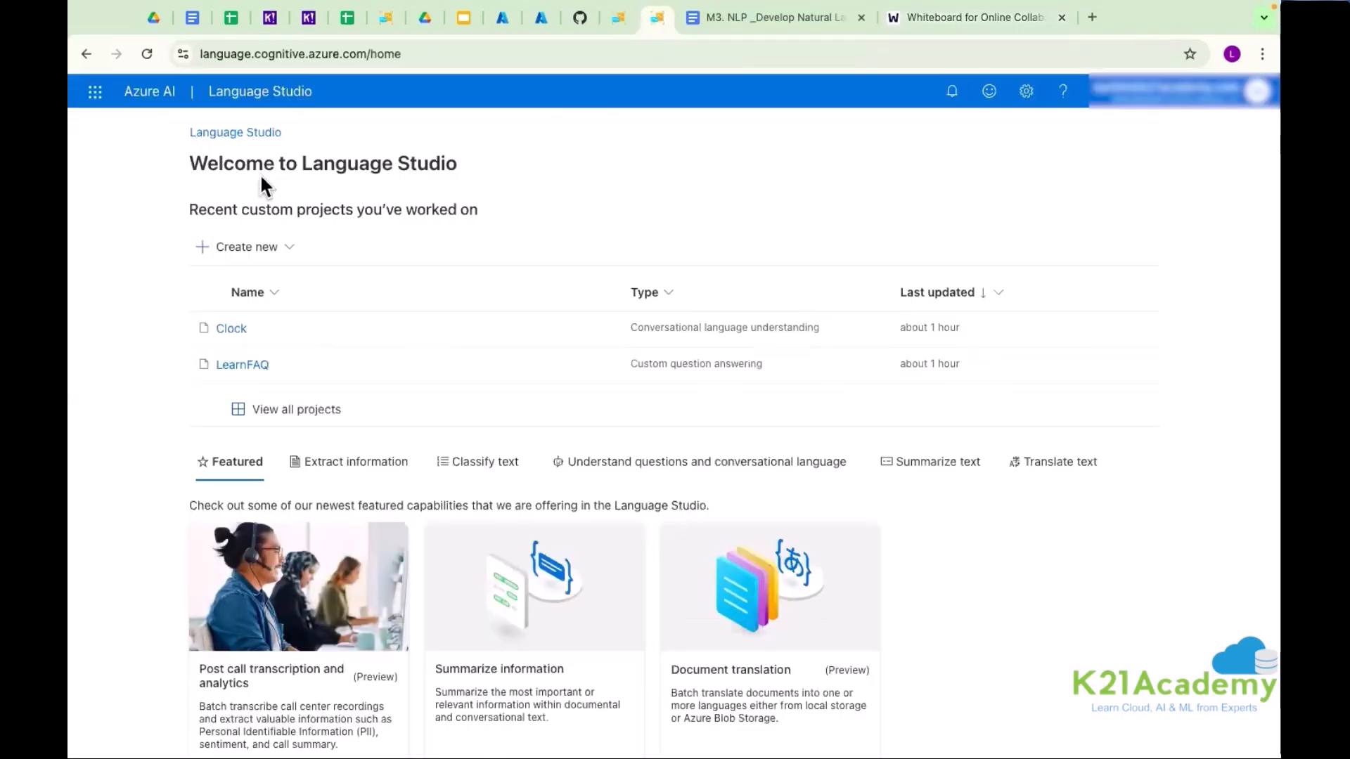
left_click(332, 54)
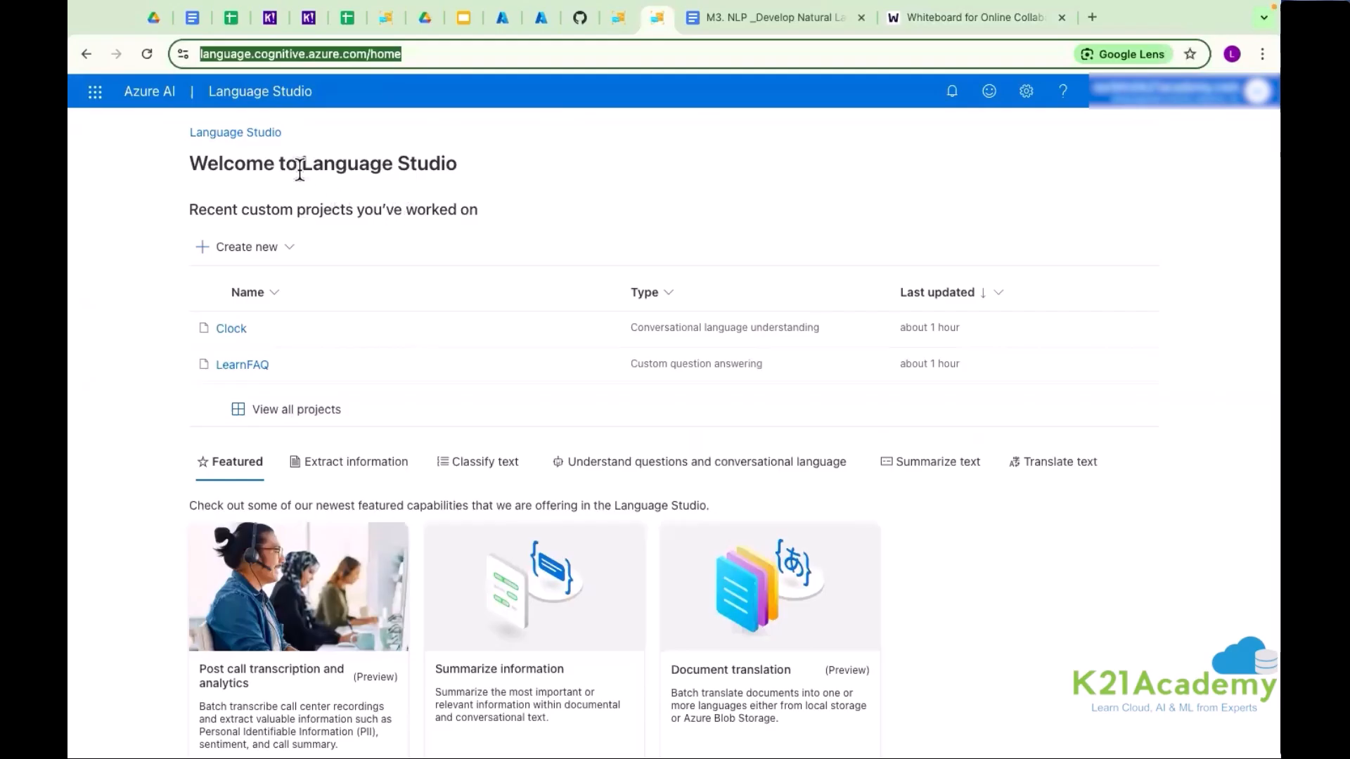
left_click_drag(298, 168, 499, 171)
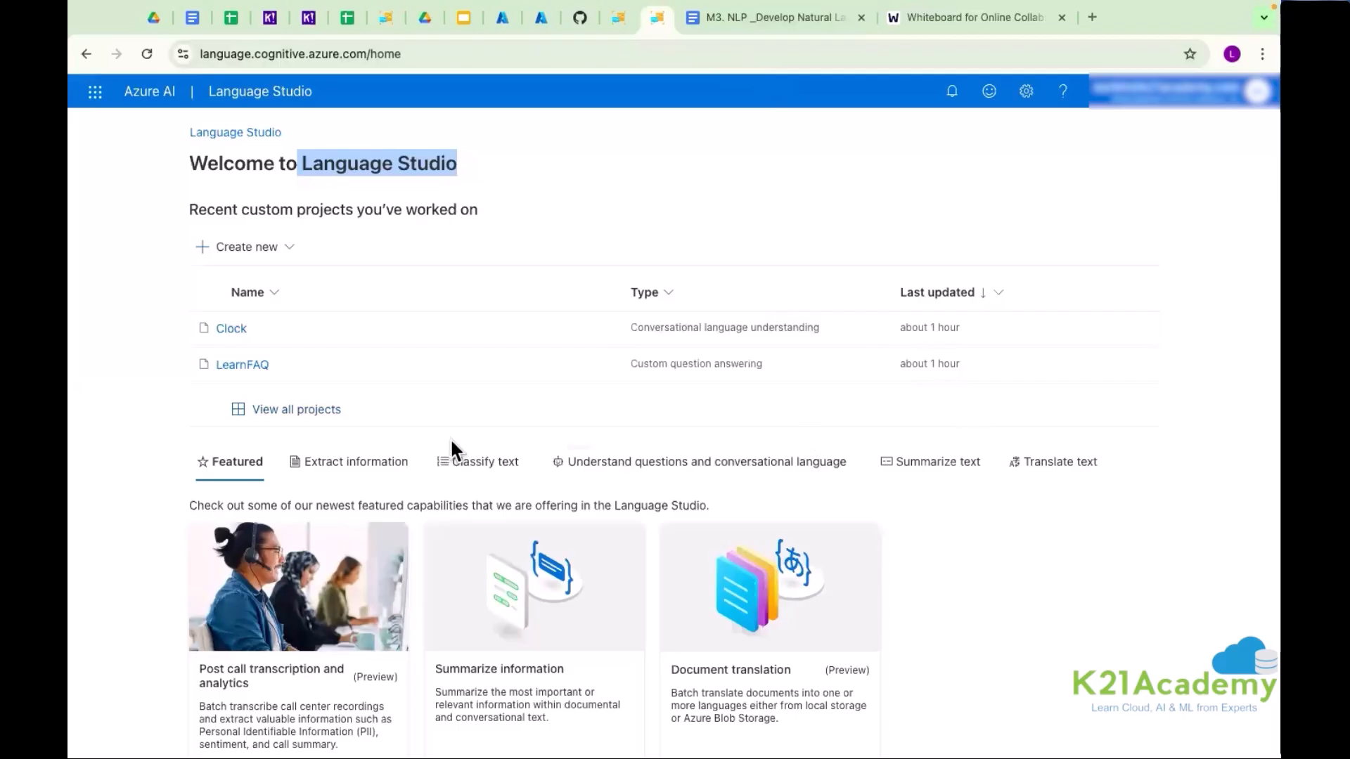
scroll(451, 443, "down", 3)
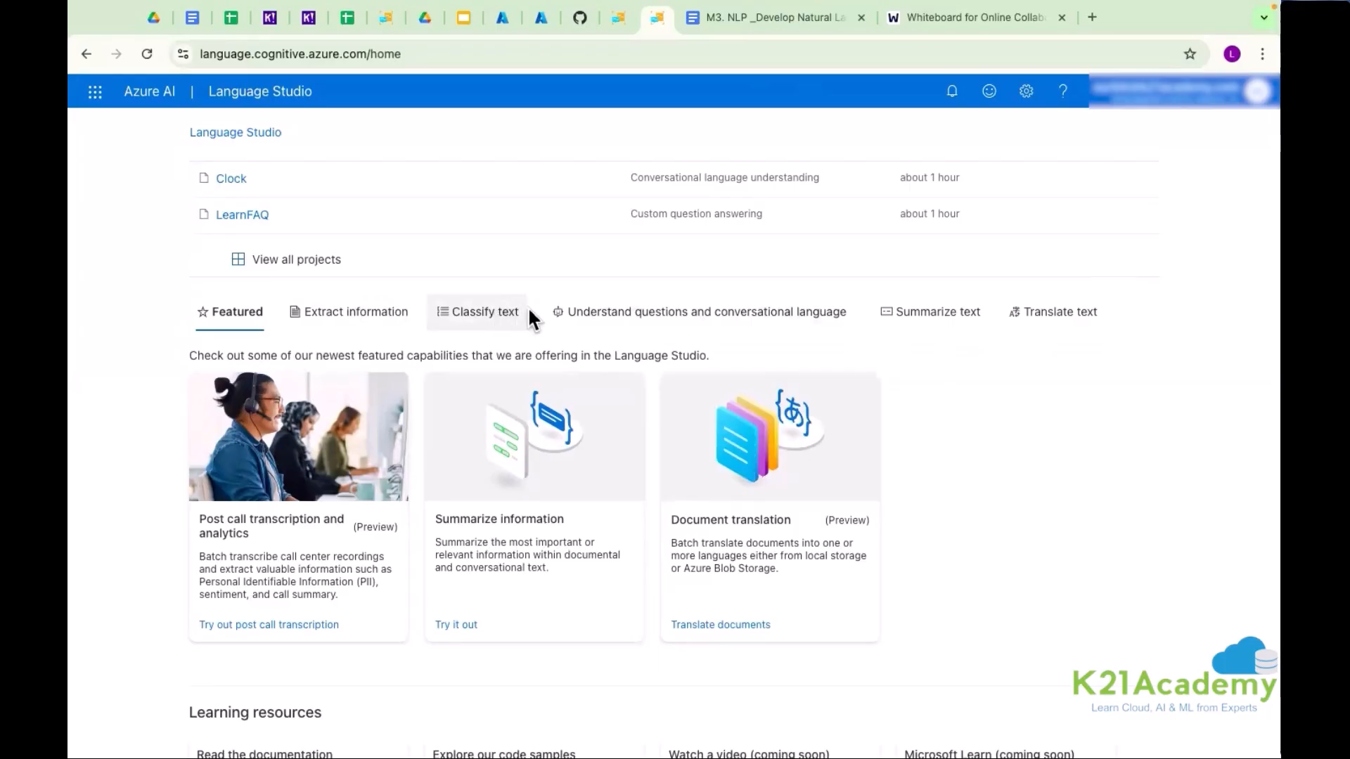
left_click(469, 325)
left_click(348, 319)
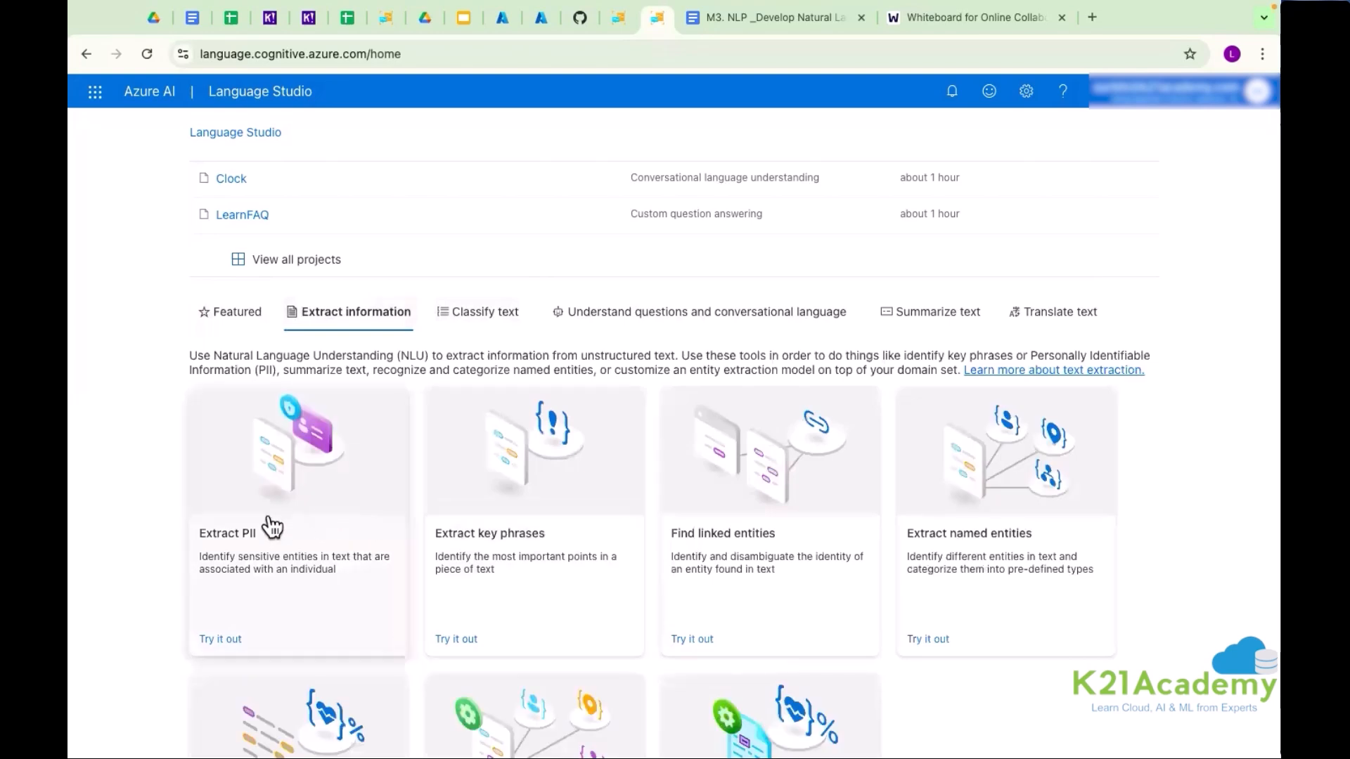
left_click(538, 533)
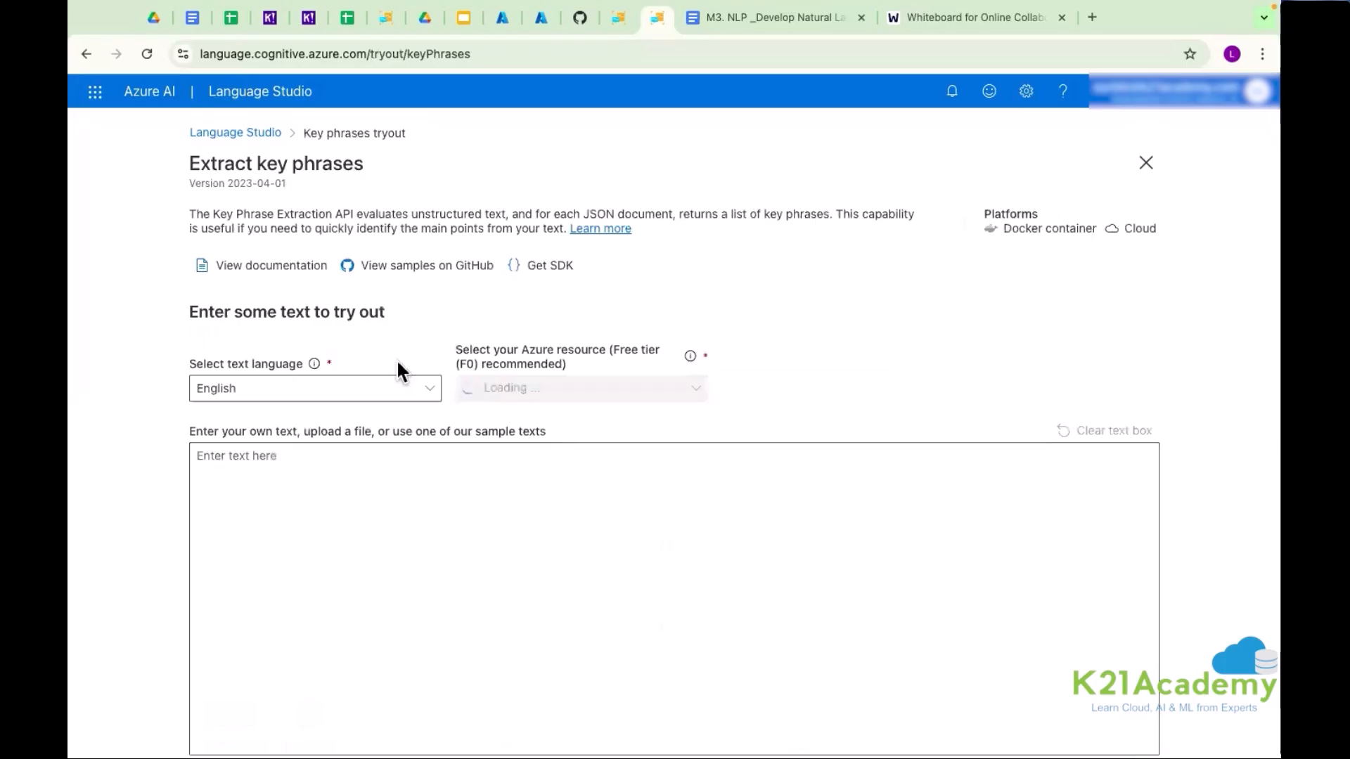
- Load the Email (Review) sample text, acknowledge the usage costs, and run the key phrase extraction
scroll(316, 364, "down", 2)
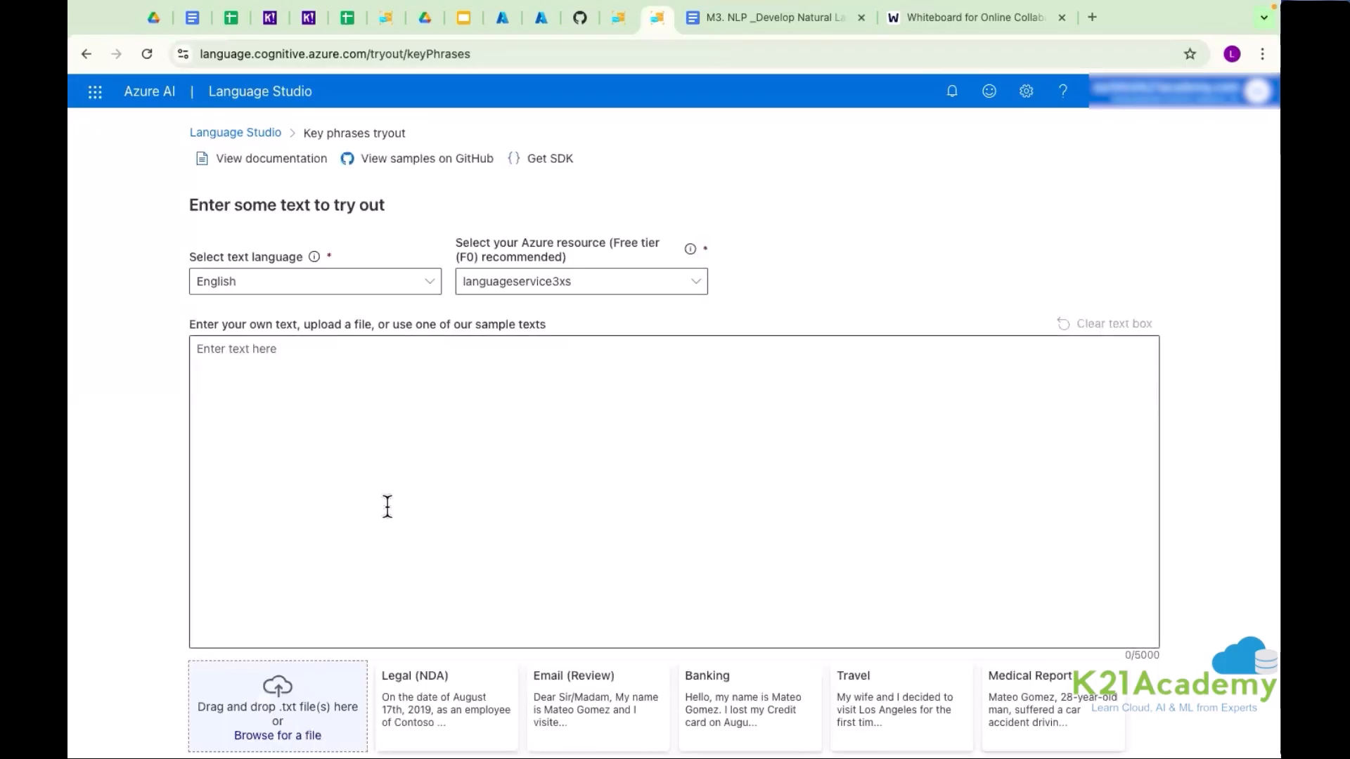
left_click(592, 703)
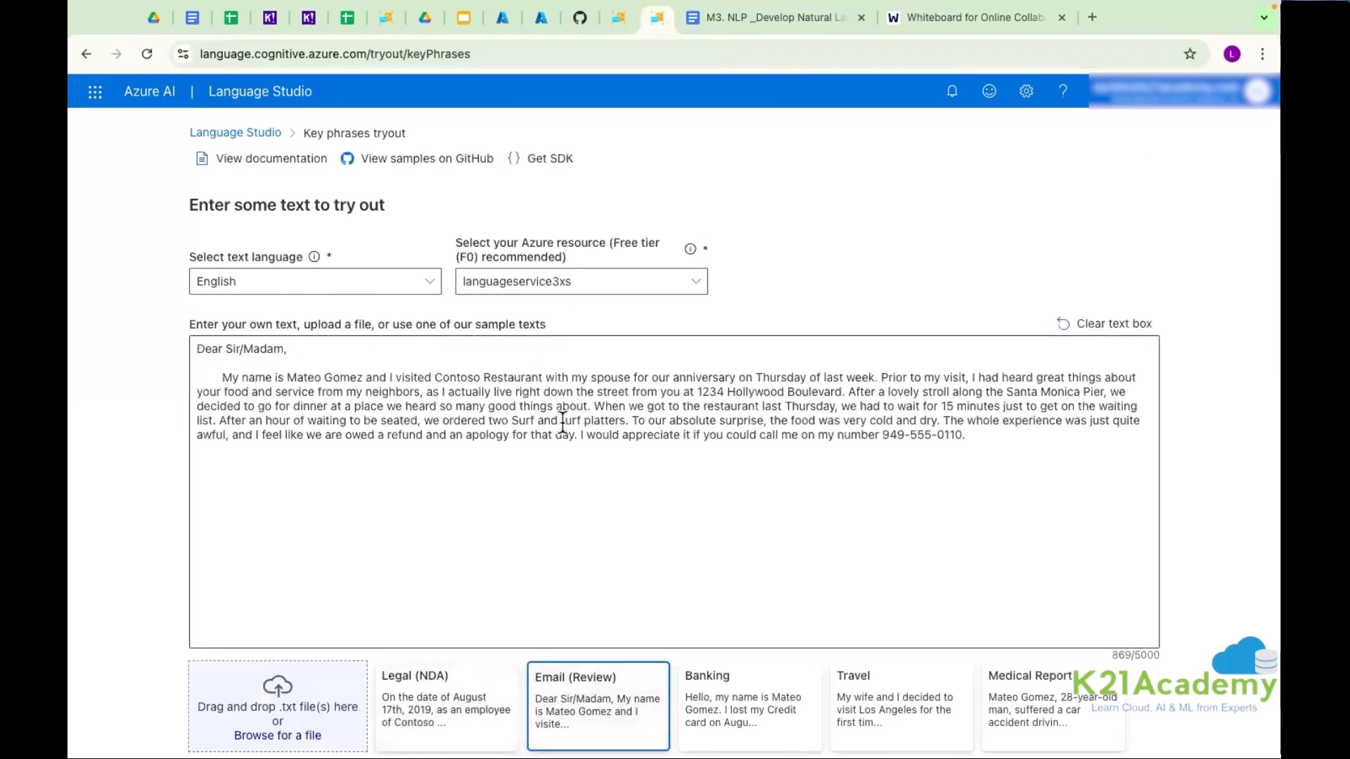
scroll(569, 421, "down", 5)
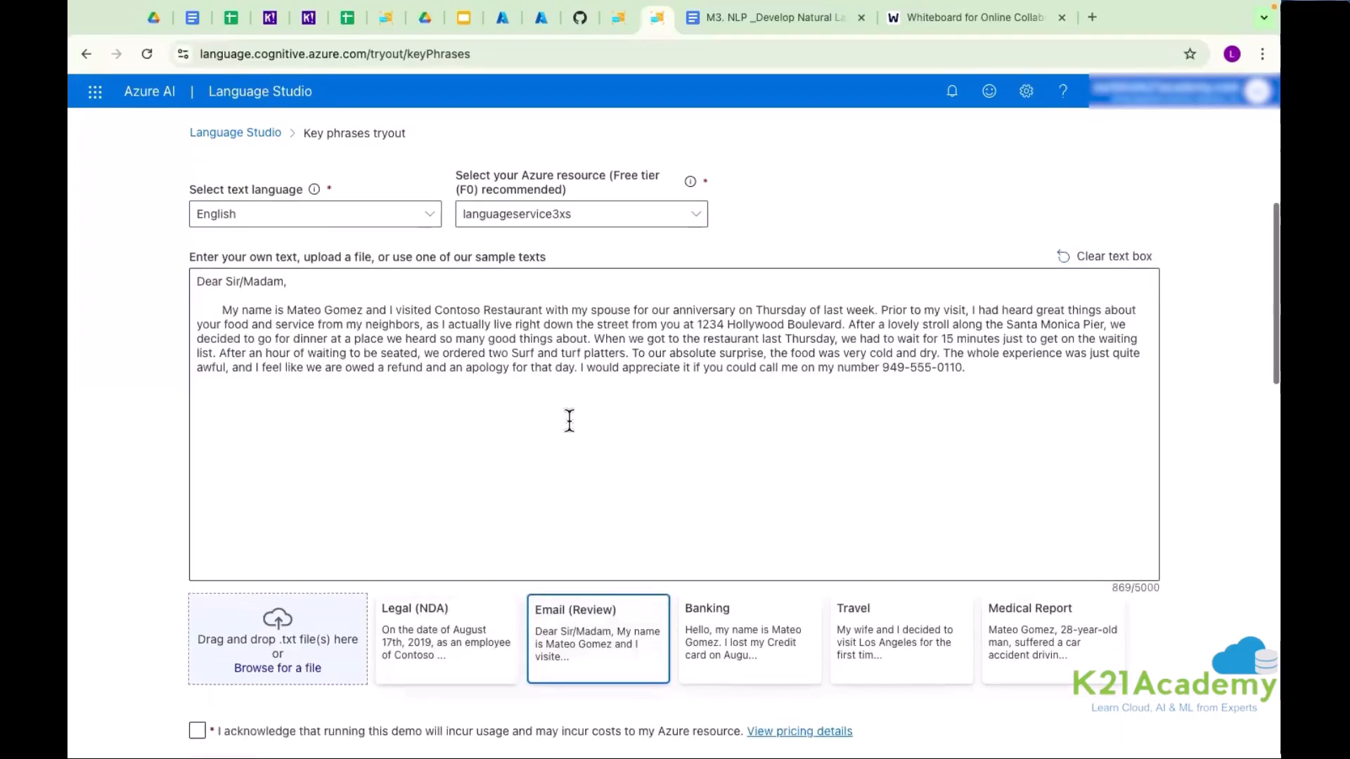
left_click(198, 507)
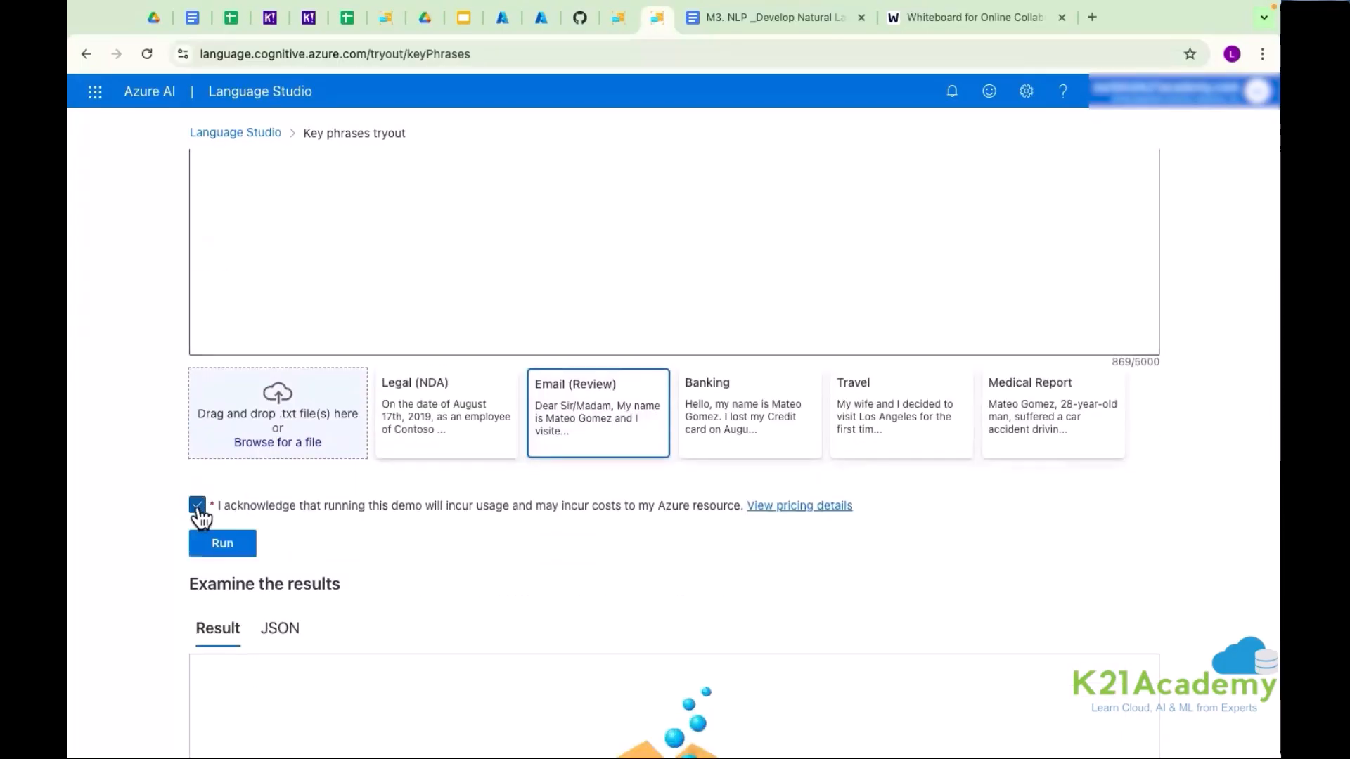
left_click(220, 545)
scroll(218, 548, "down", 3)
scroll(419, 373, "up", 6)
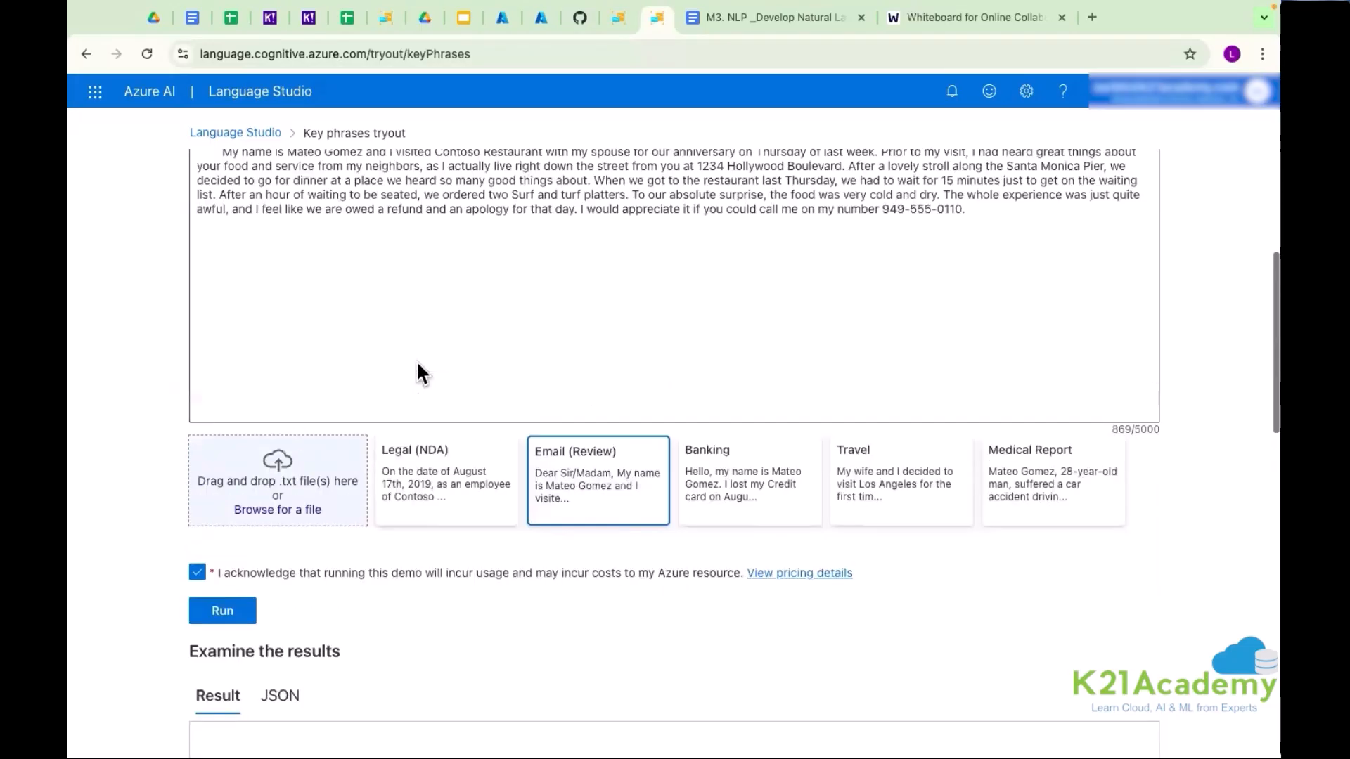
- Review the Email (Review) sample text and the Extract key phrases heading by highlighting them
left_click_drag(255, 318, 442, 394)
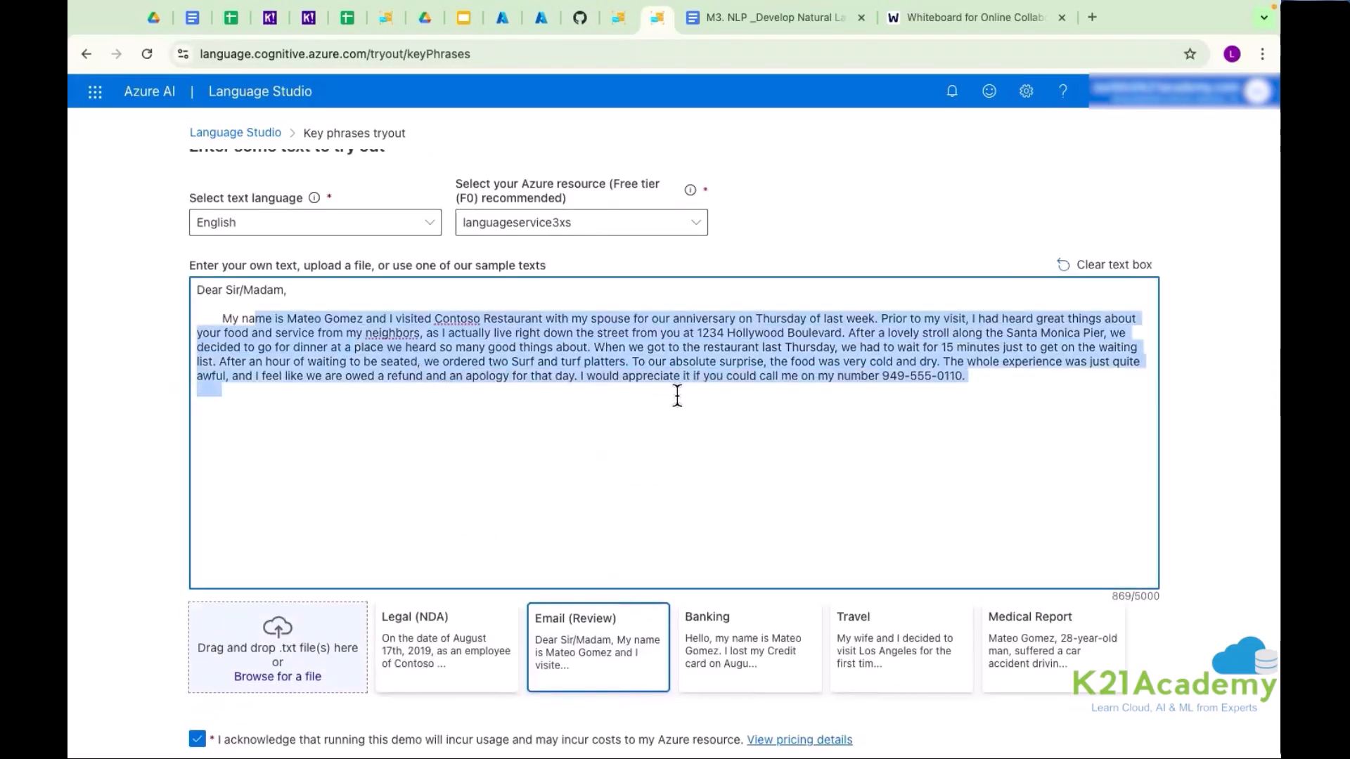
scroll(631, 240, "up", 2)
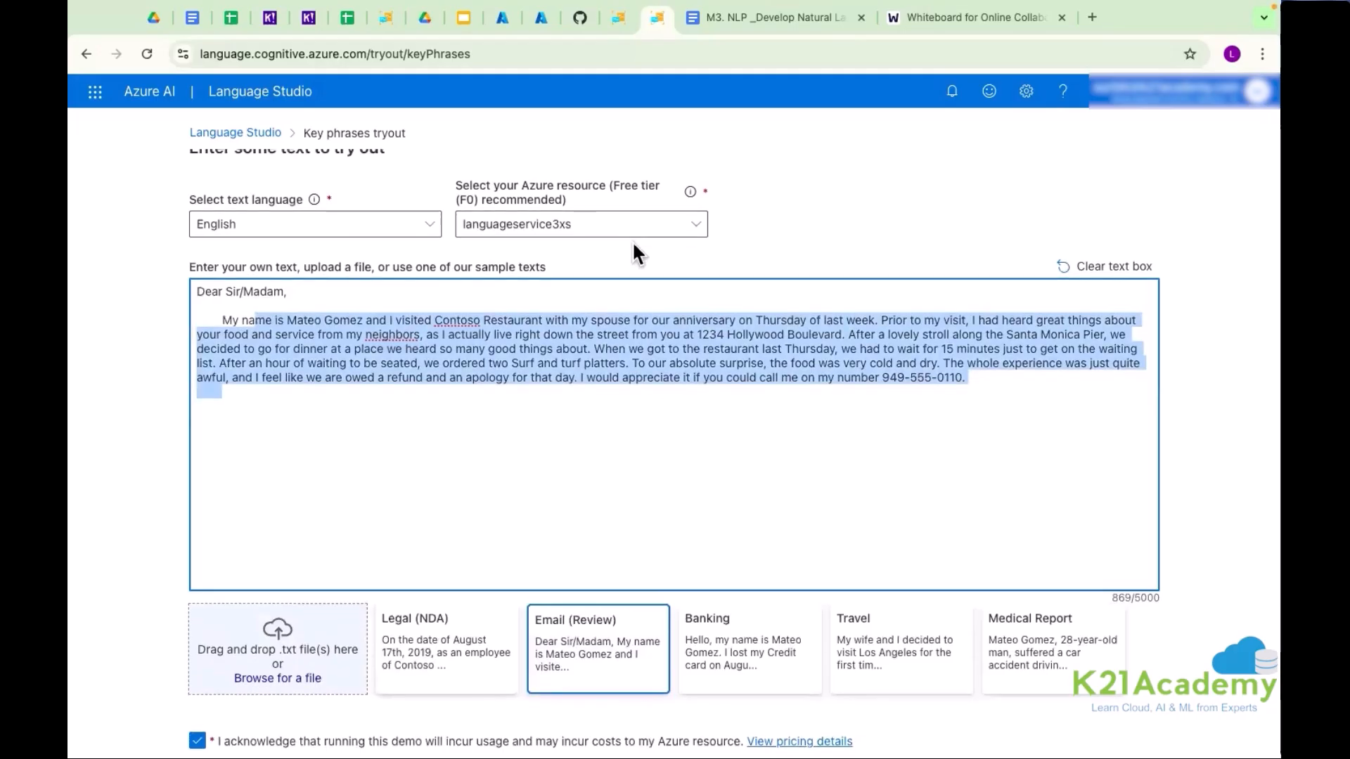
scroll(415, 204, "up", 1)
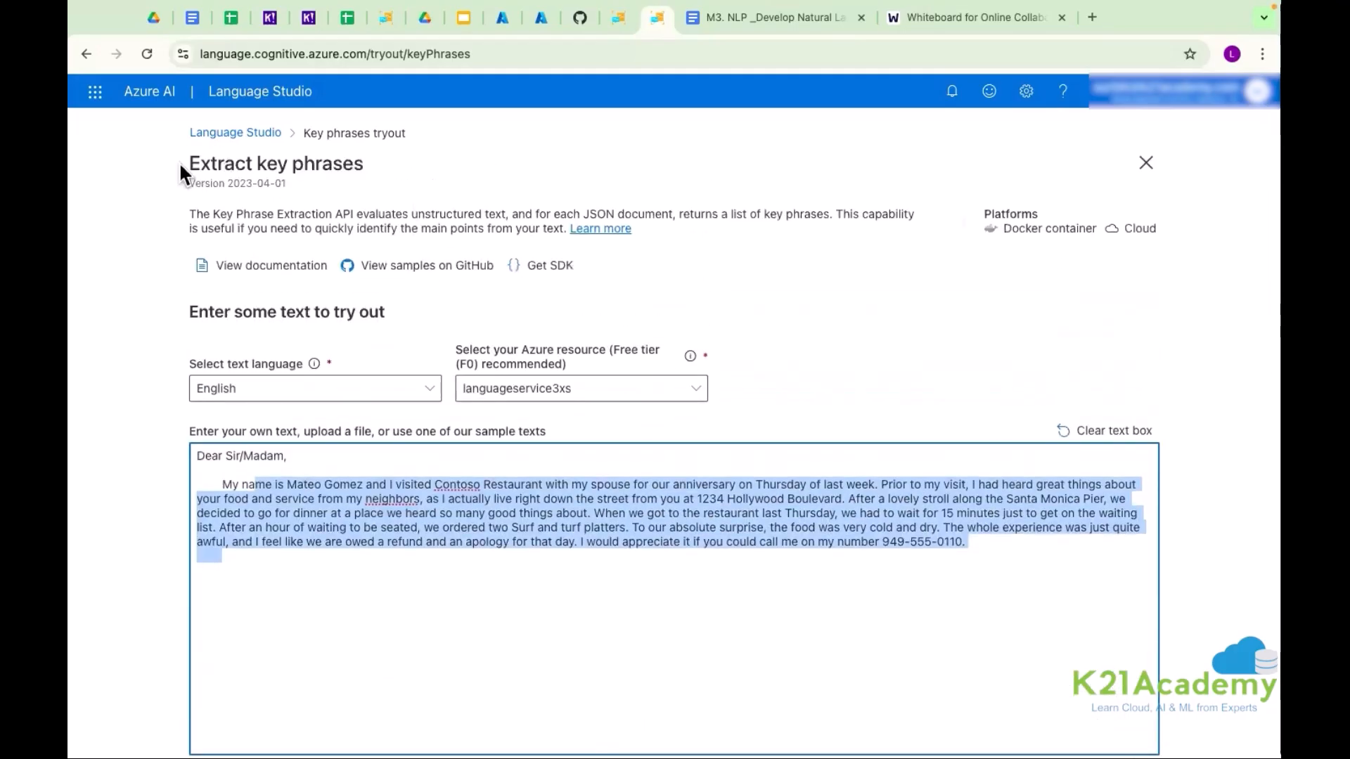
scroll(178, 161, "up", 5)
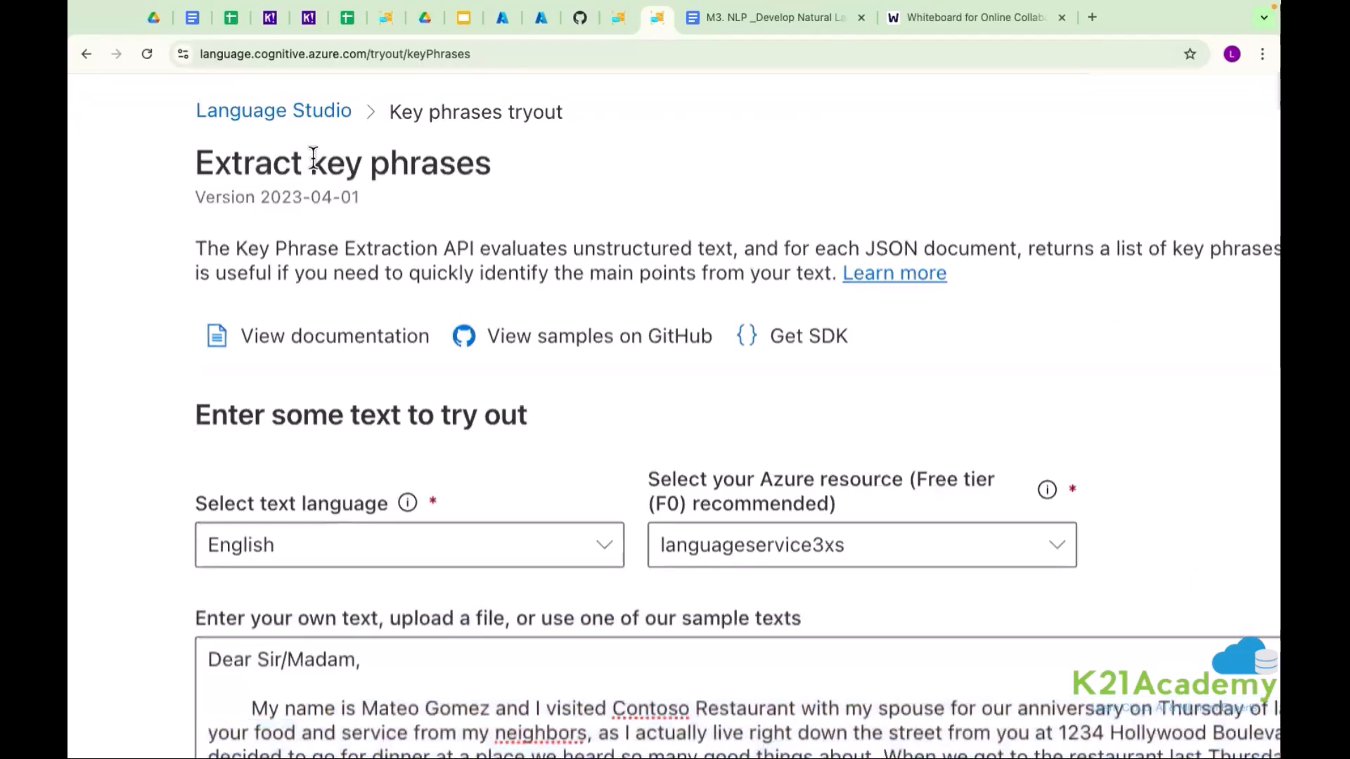
left_click_drag(311, 163, 500, 163)
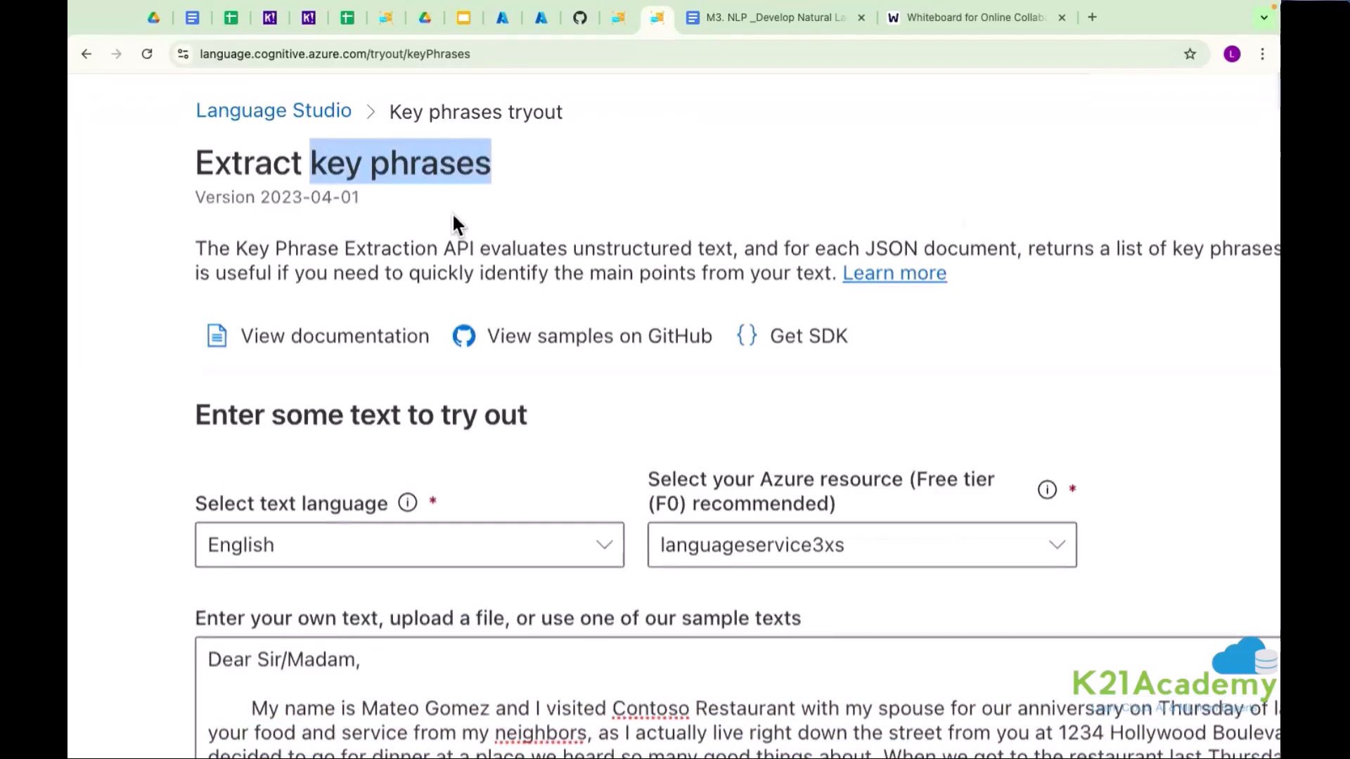
scroll(453, 214, "down", 3)
scroll(453, 226, "down", 3)
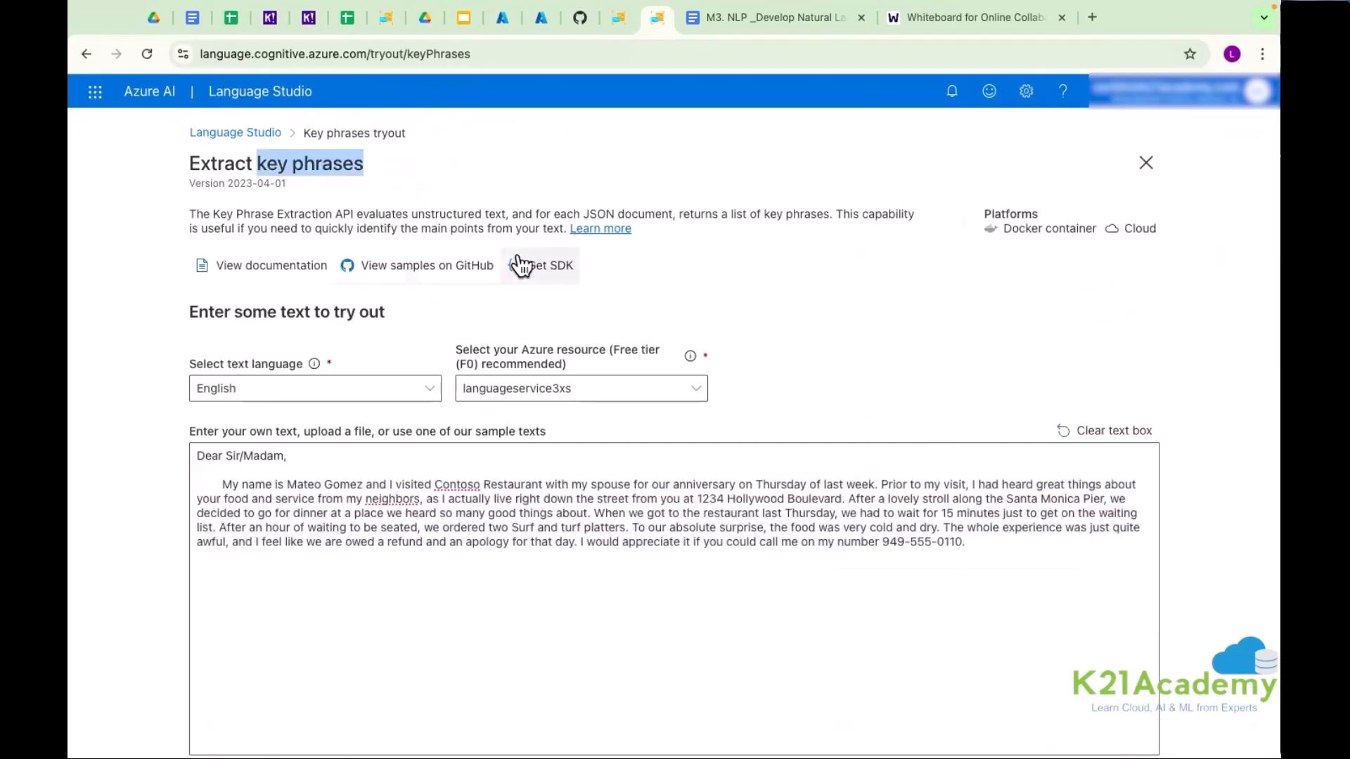
scroll(241, 346, "down", 3)
left_click_drag(241, 346, 323, 441)
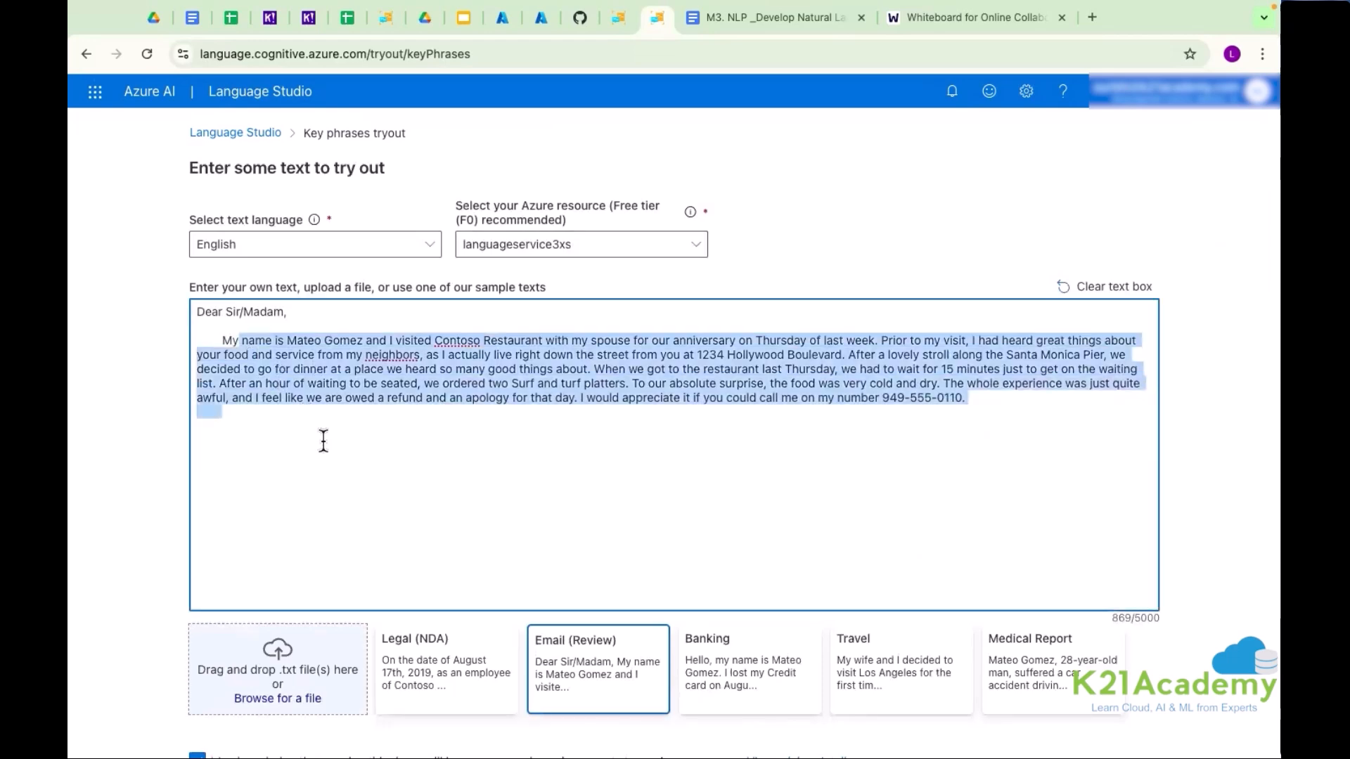
- Examine the extracted key phrases list and the key phrase annotations in the original email text
scroll(402, 536, "down", 8)
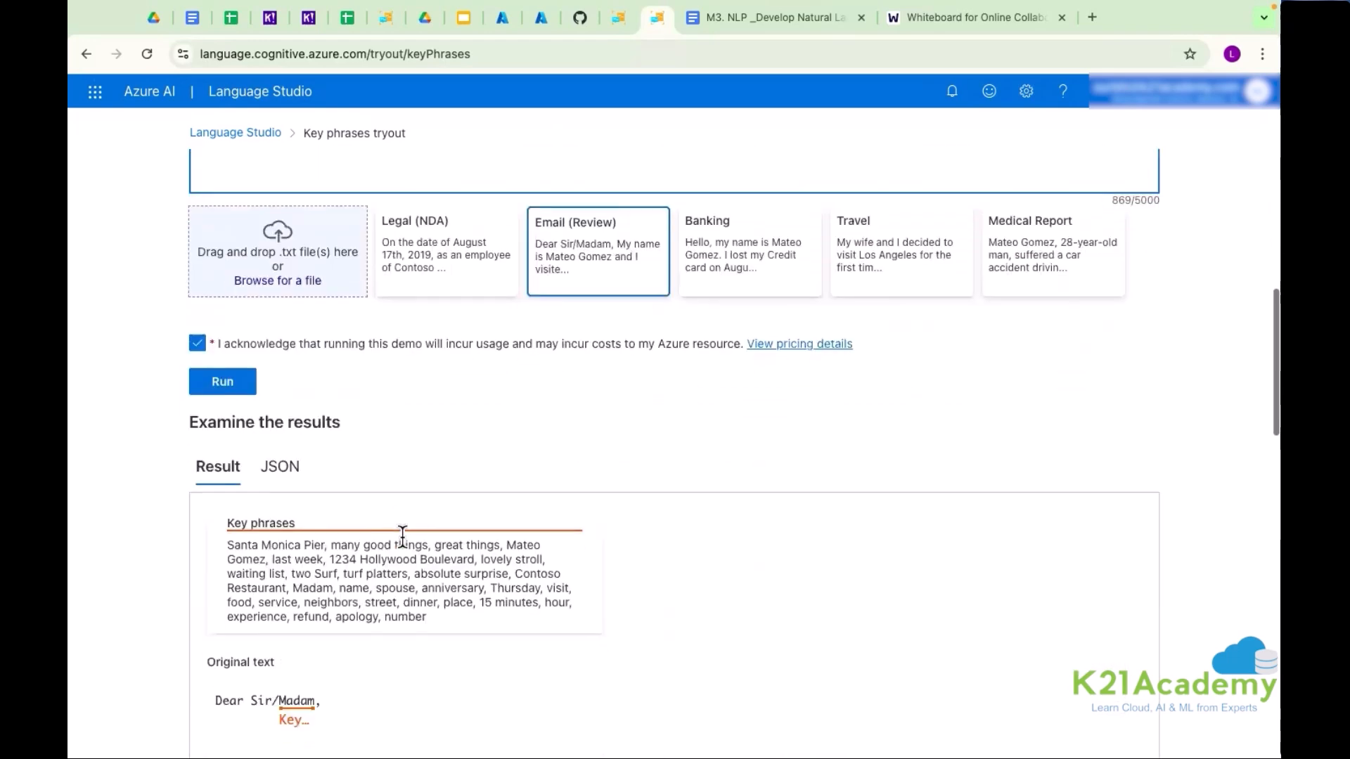
scroll(402, 535, "down", 2)
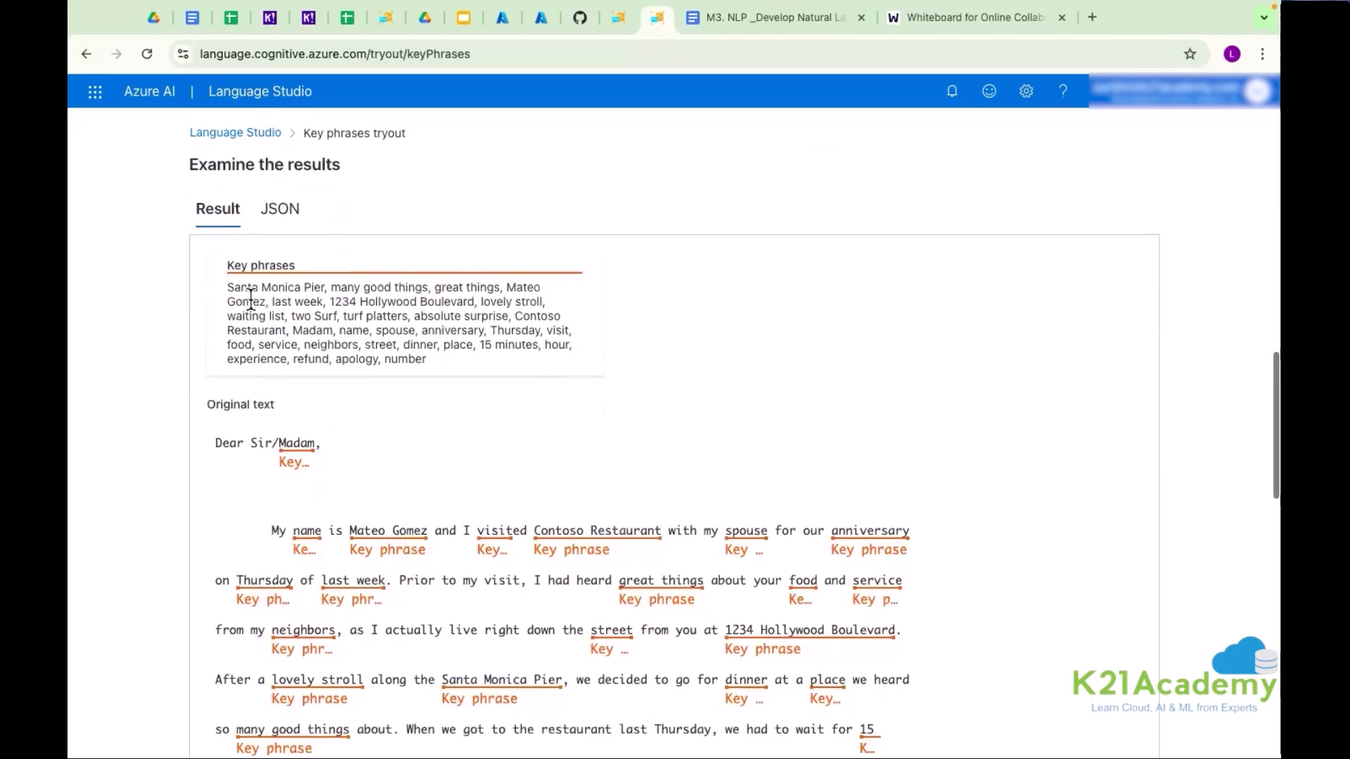
scroll(229, 290, "up", 5)
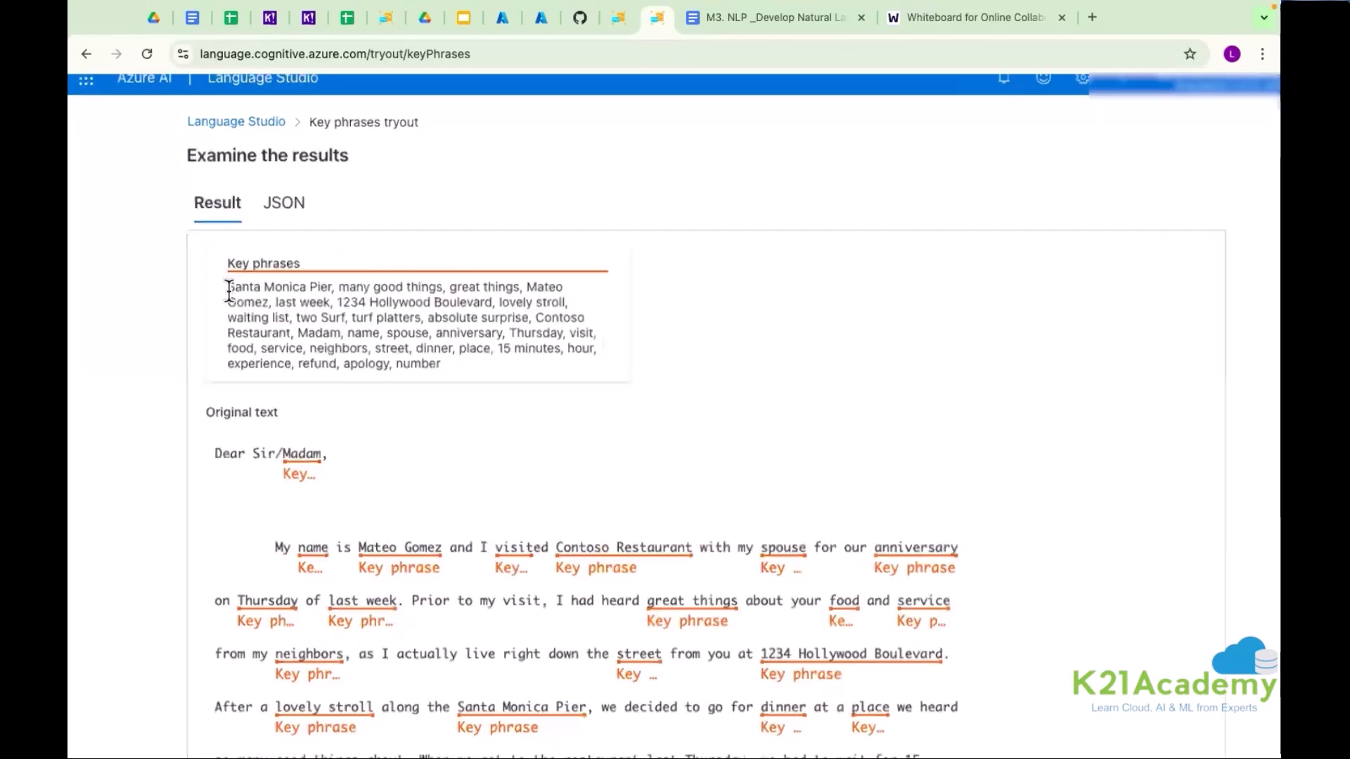
left_click_drag(227, 284, 543, 341)
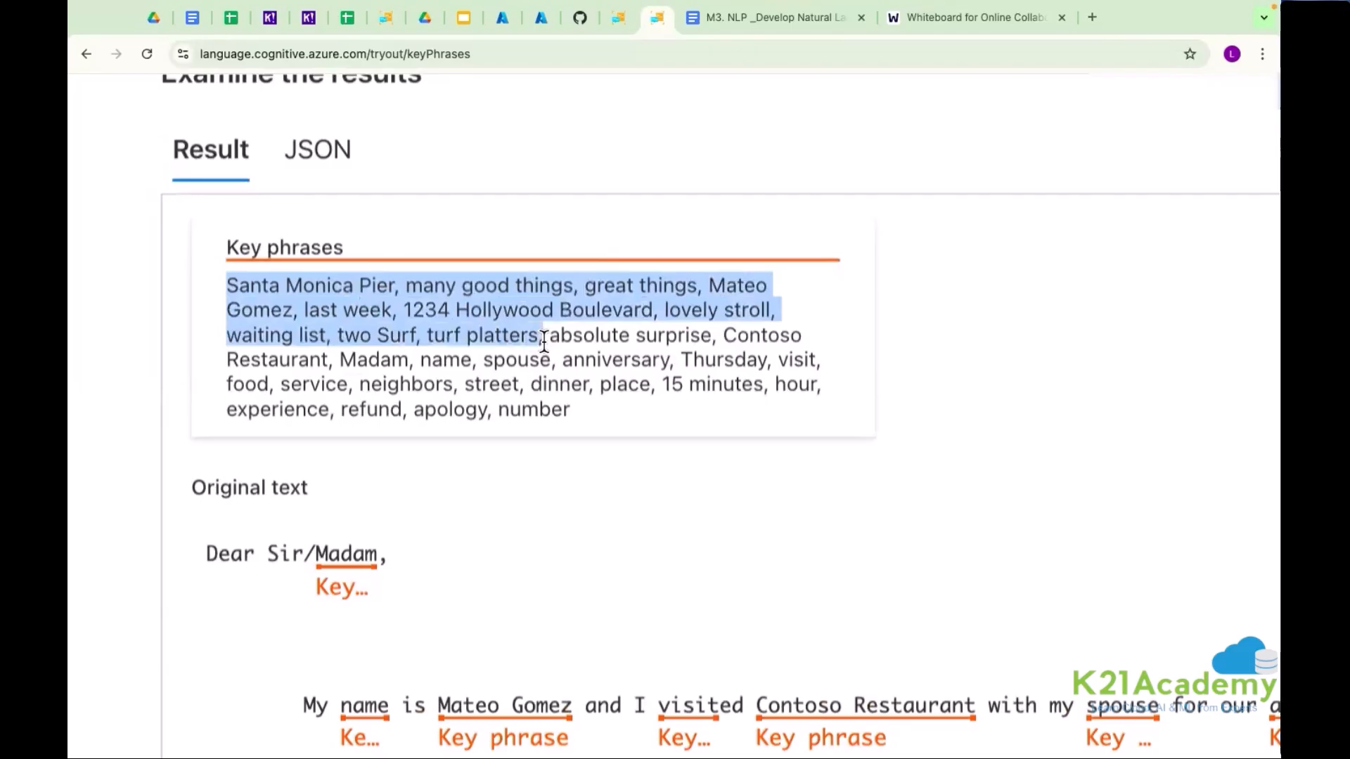
scroll(597, 433, "down", 5)
key("ctrl+0")
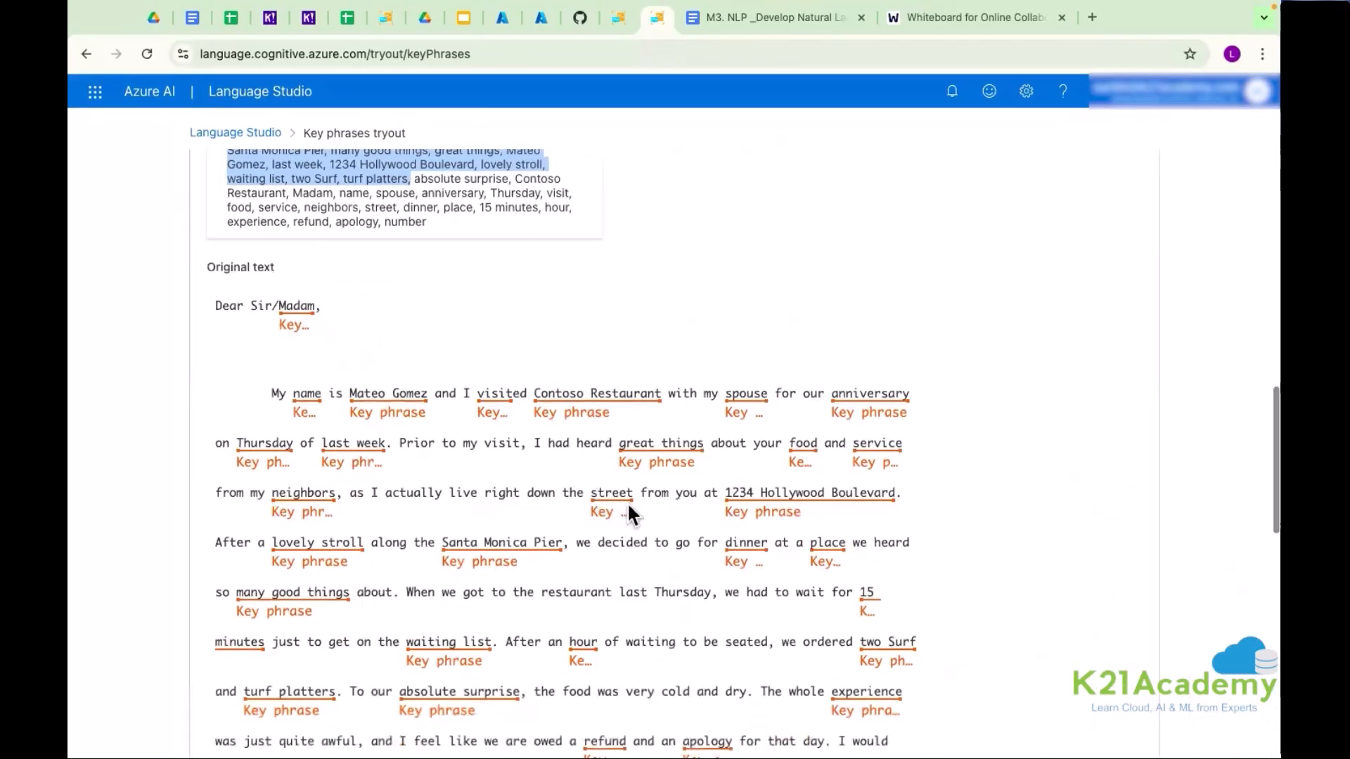
scroll(631, 509, "down", 1)
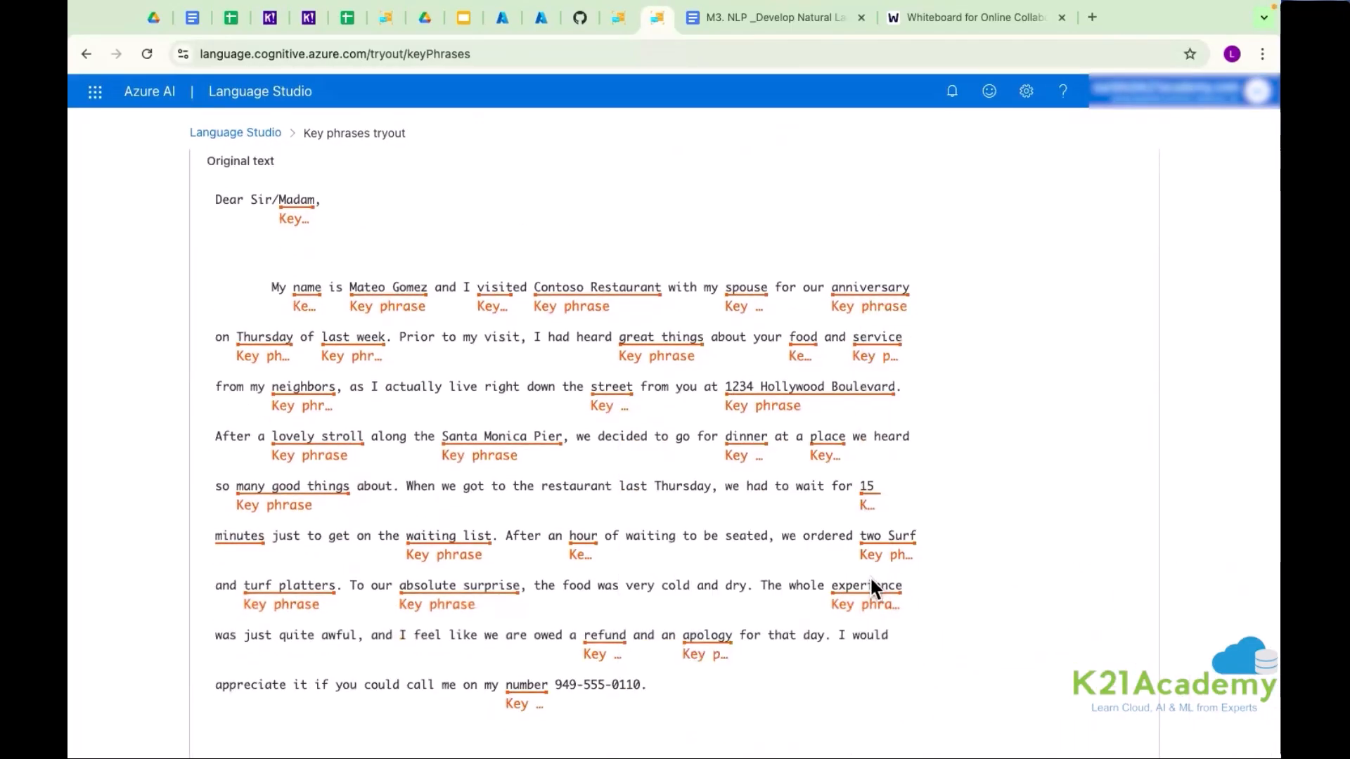
- Return to the Language Studio home page and open the Find linked entities tryout
scroll(857, 485, "up", 15)
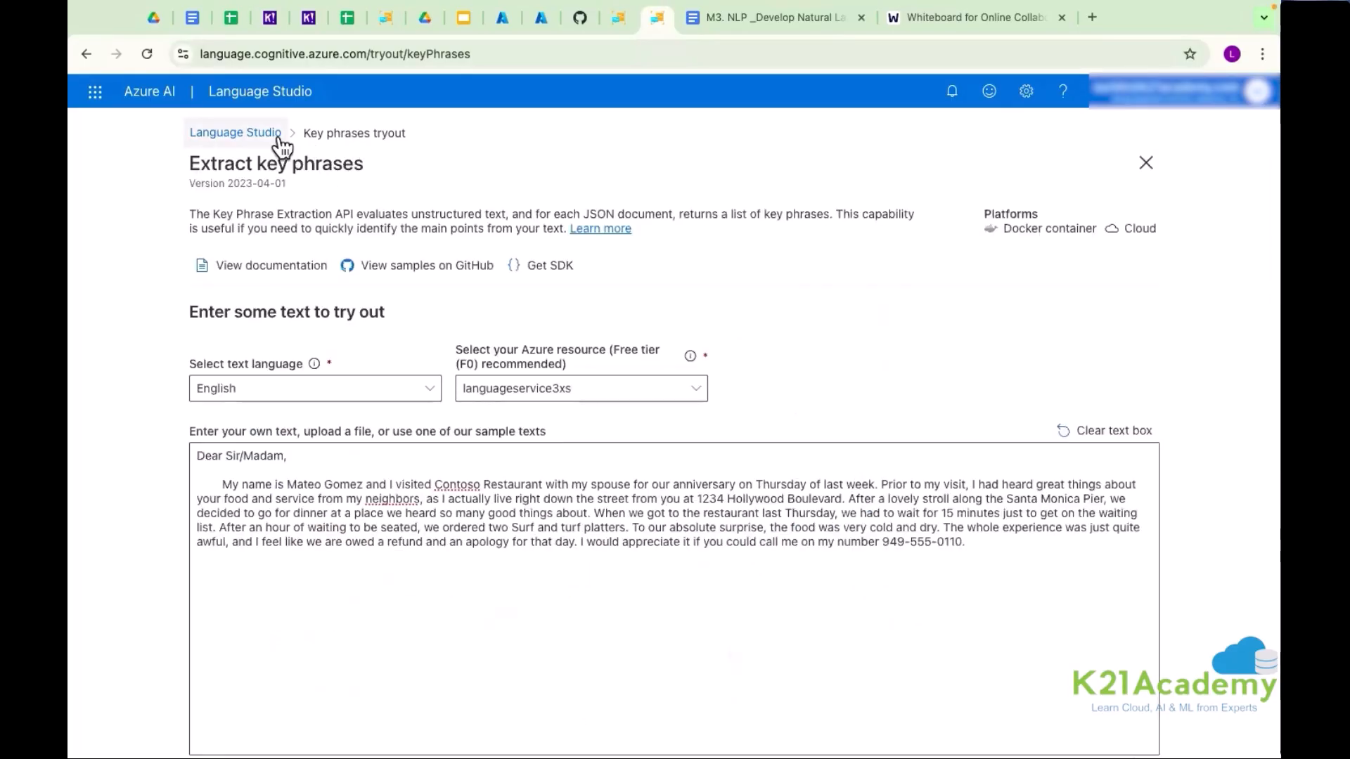
left_click(279, 139)
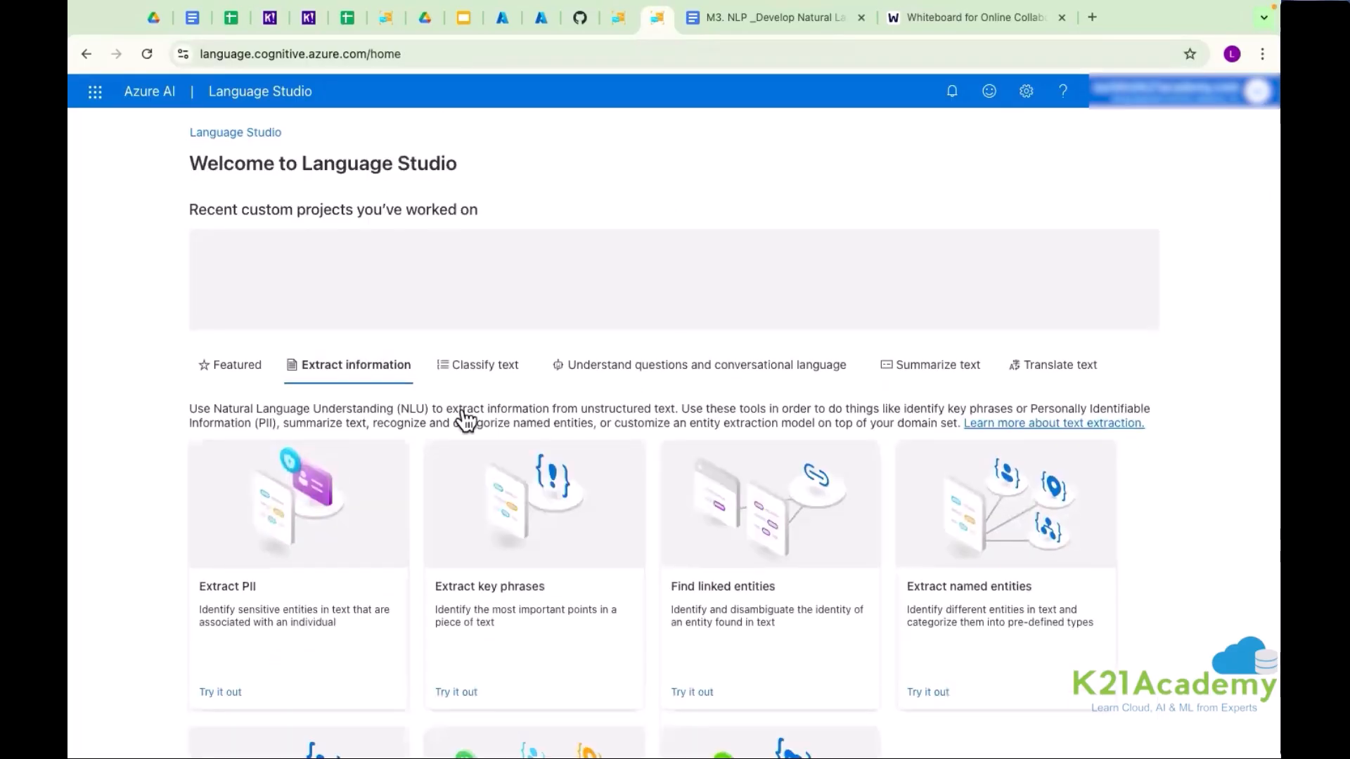
scroll(611, 503, "down", 2)
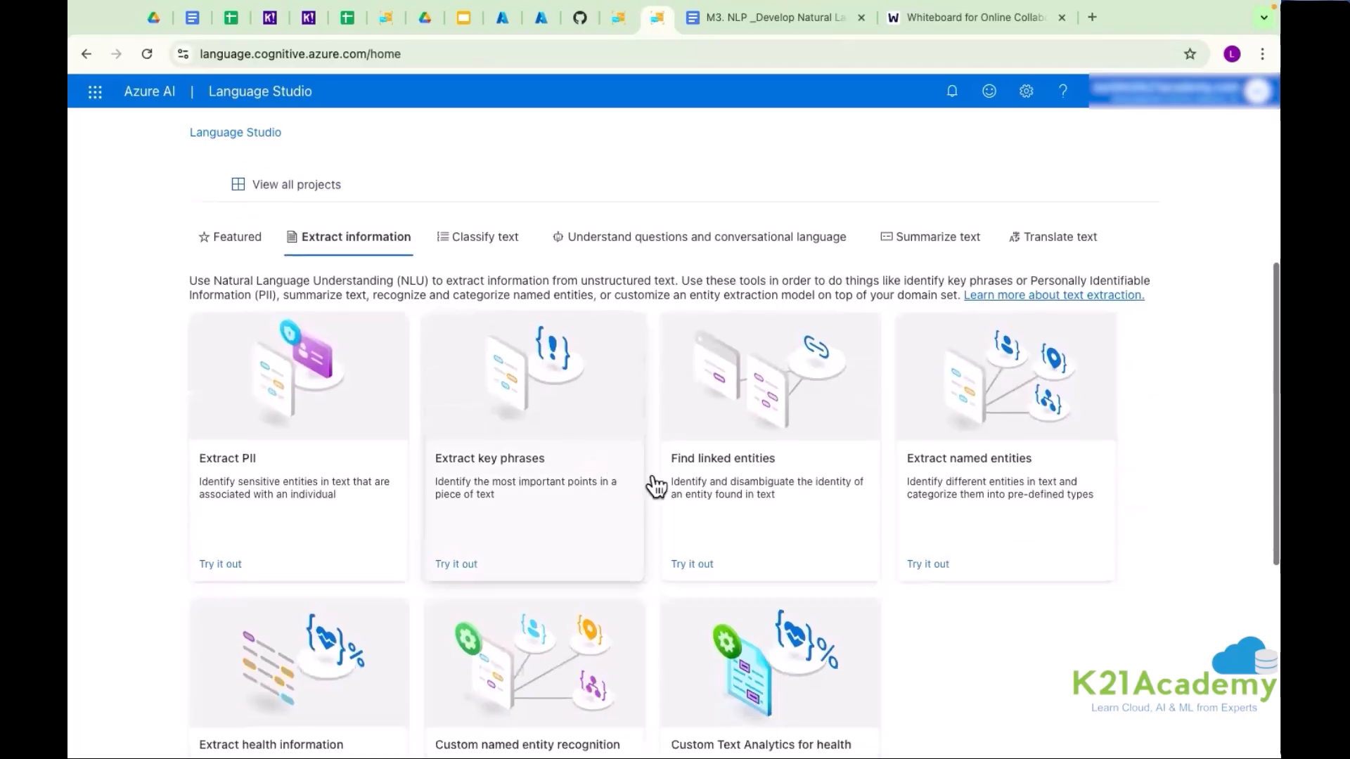
left_click(777, 471)
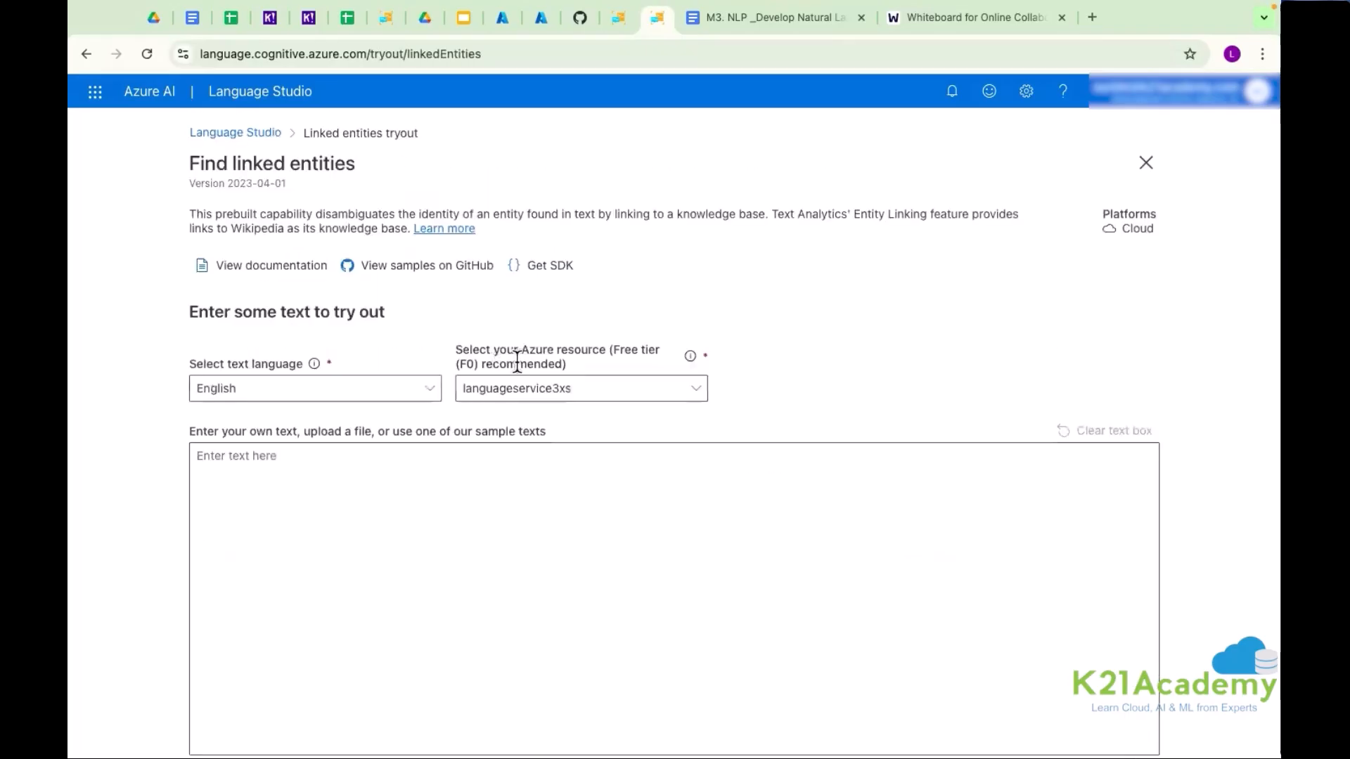
- Load the Banking sample text and run the linked entity search on it
scroll(771, 320, "down", 5)
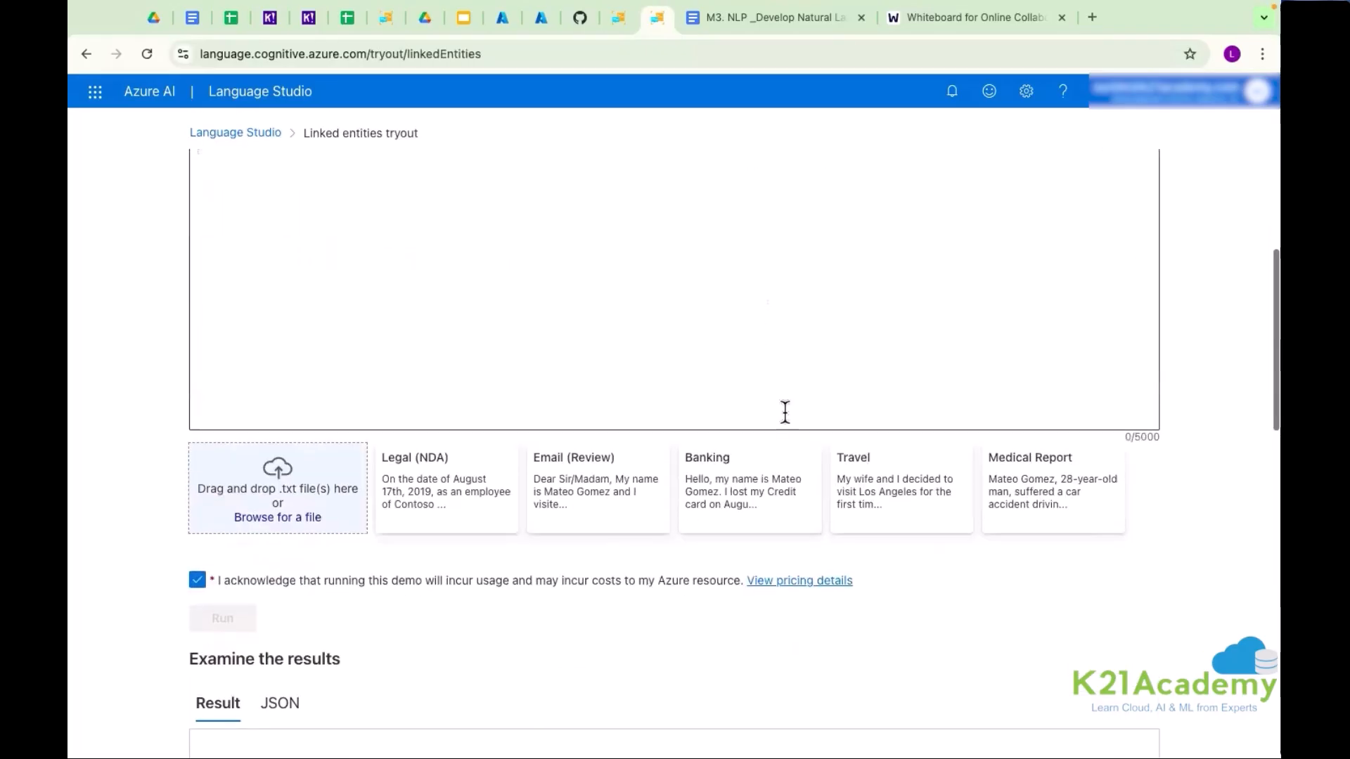
left_click(736, 500)
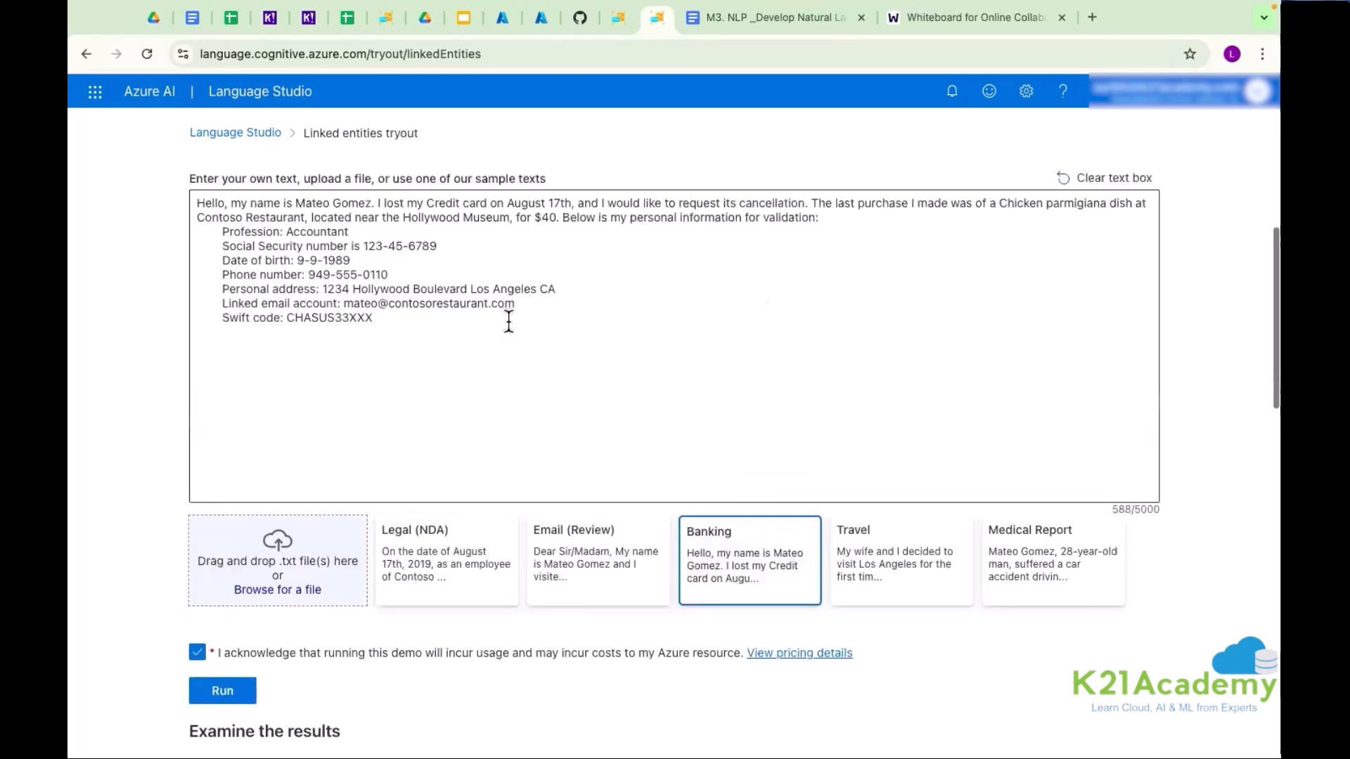
scroll(507, 320, "down", 3)
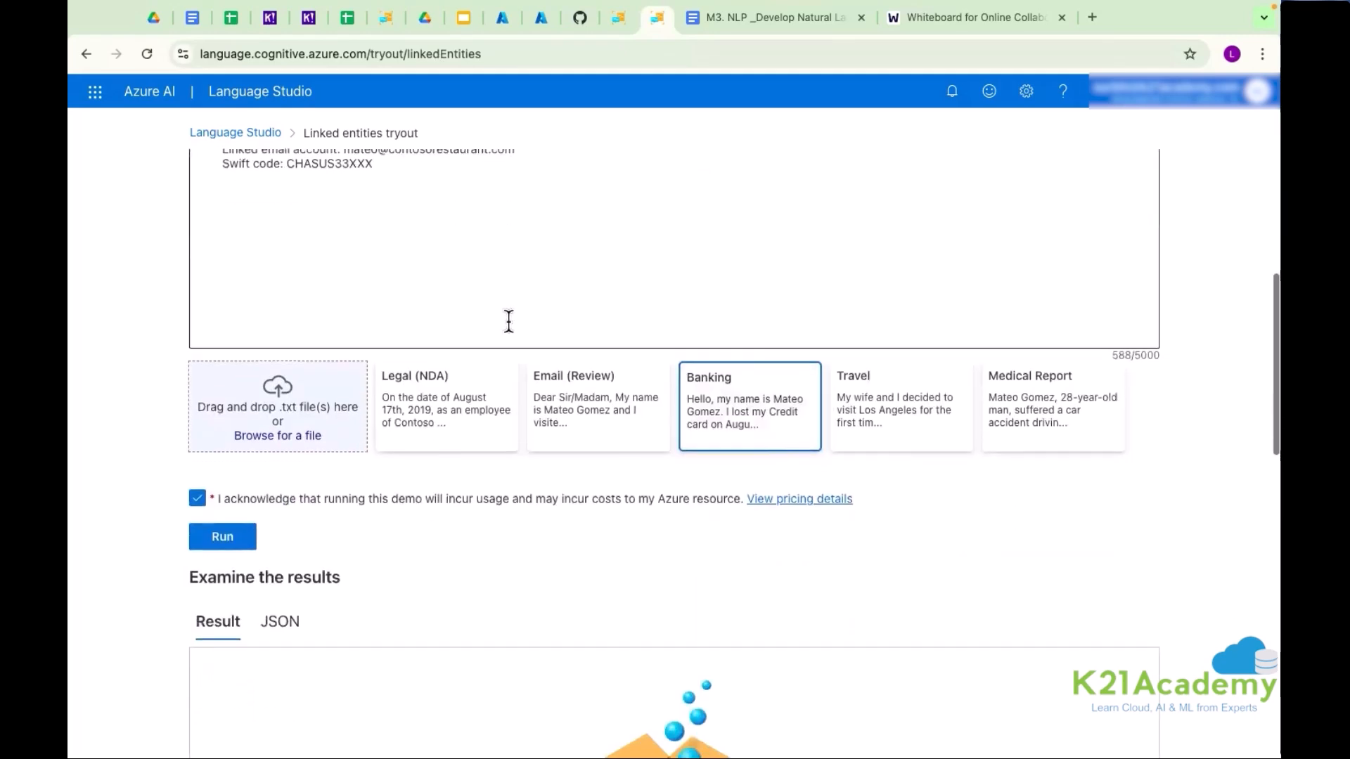
left_click(220, 531)
scroll(223, 534, "down", 5)
scroll(710, 386, "down", 1)
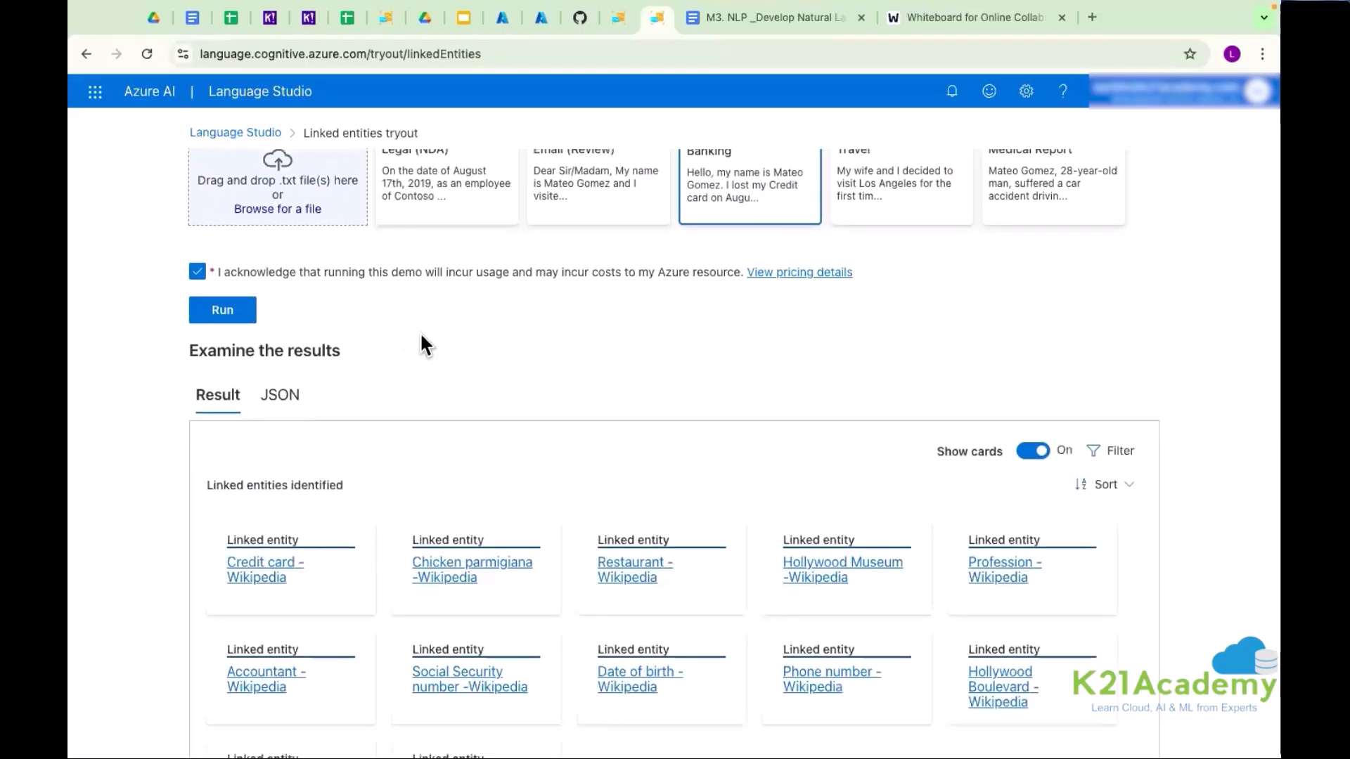
- Review the Banking sample text, the Find linked entities heading and the linked entity result cards
scroll(420, 333, "up", 6)
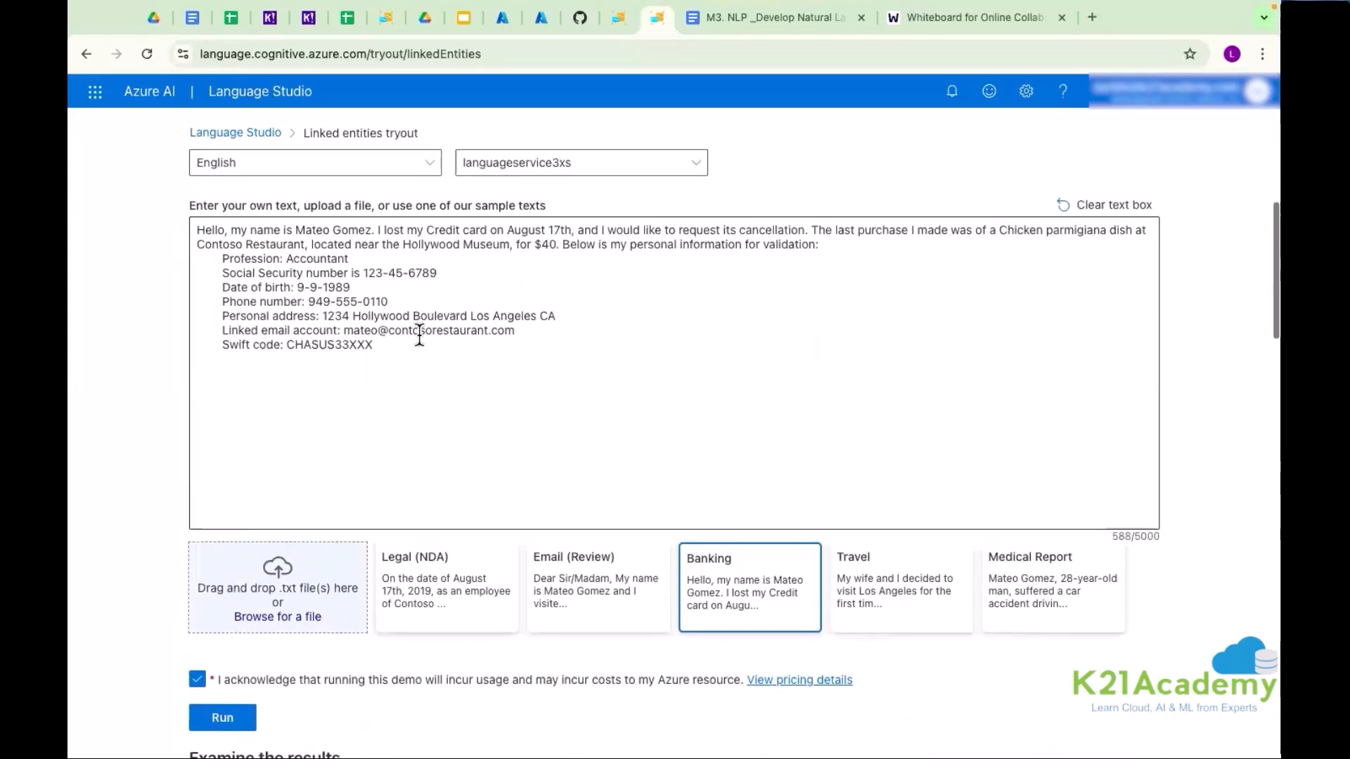
left_click(251, 230)
left_click(417, 378, "shift")
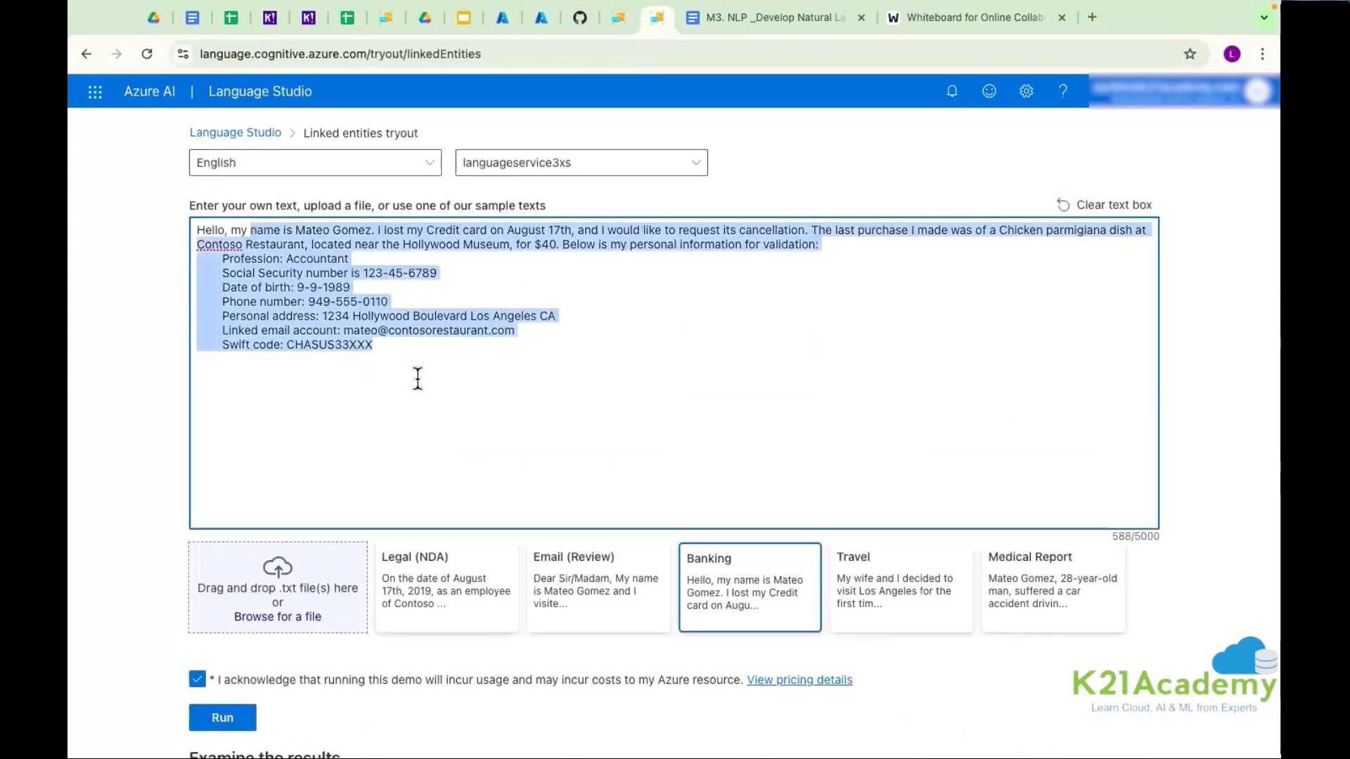
scroll(417, 379, "up", 3)
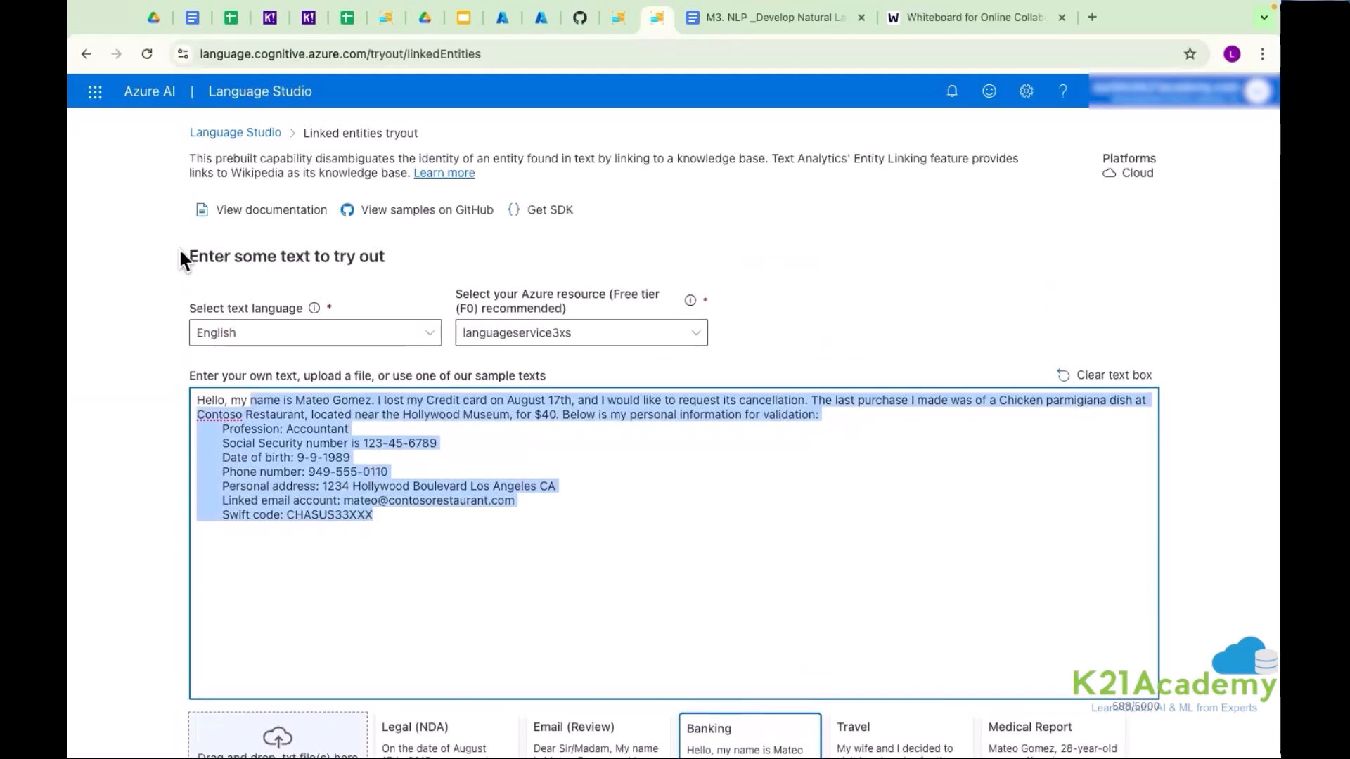
scroll(180, 252, "up", 1)
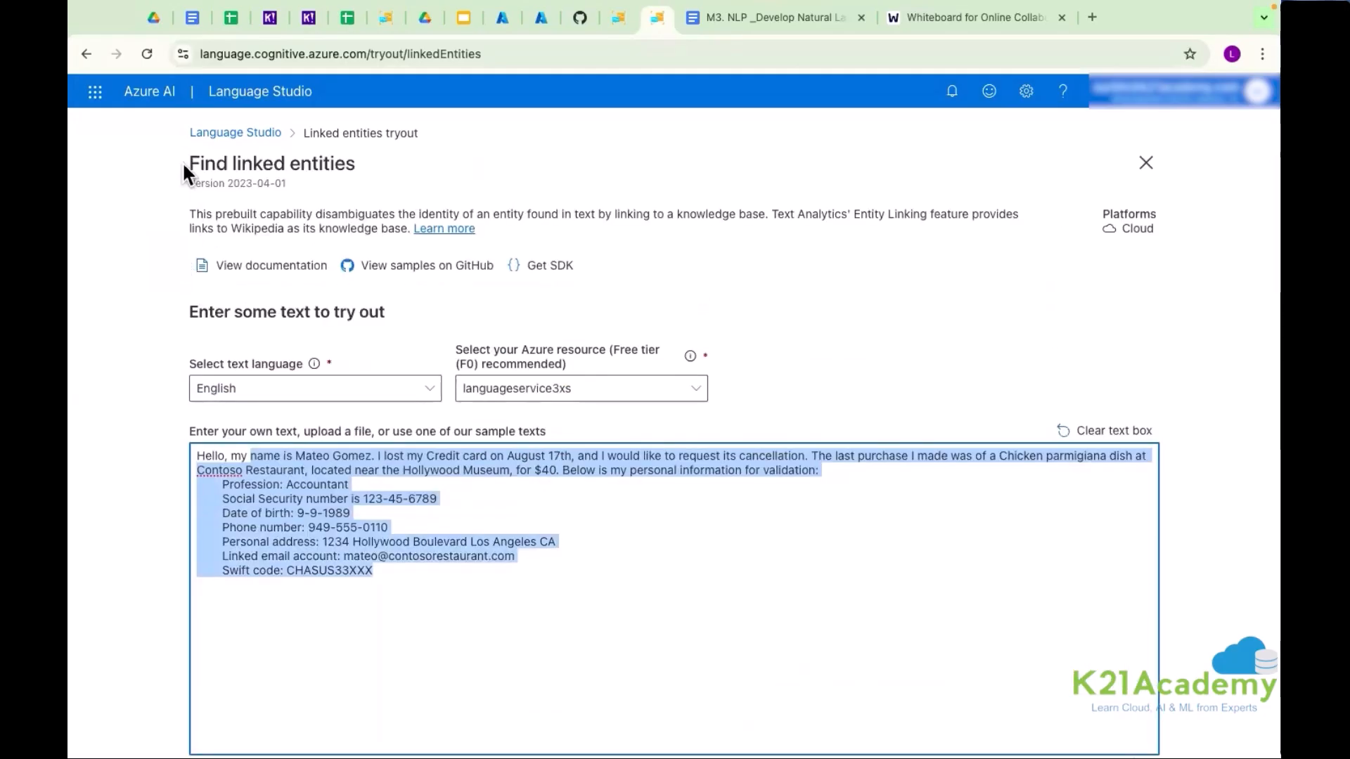
scroll(183, 166, "up", 5)
scroll(183, 165, "down", 4)
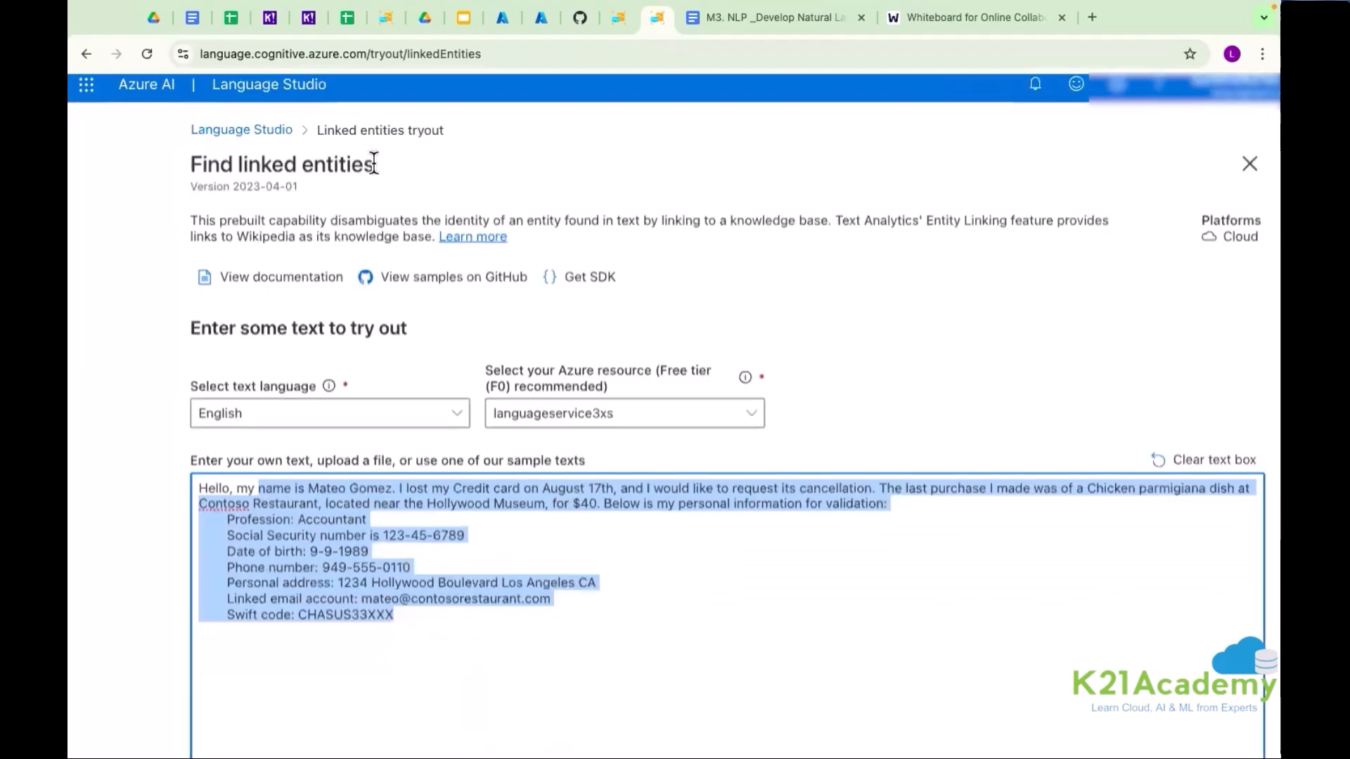
left_click_drag(374, 165, 235, 159)
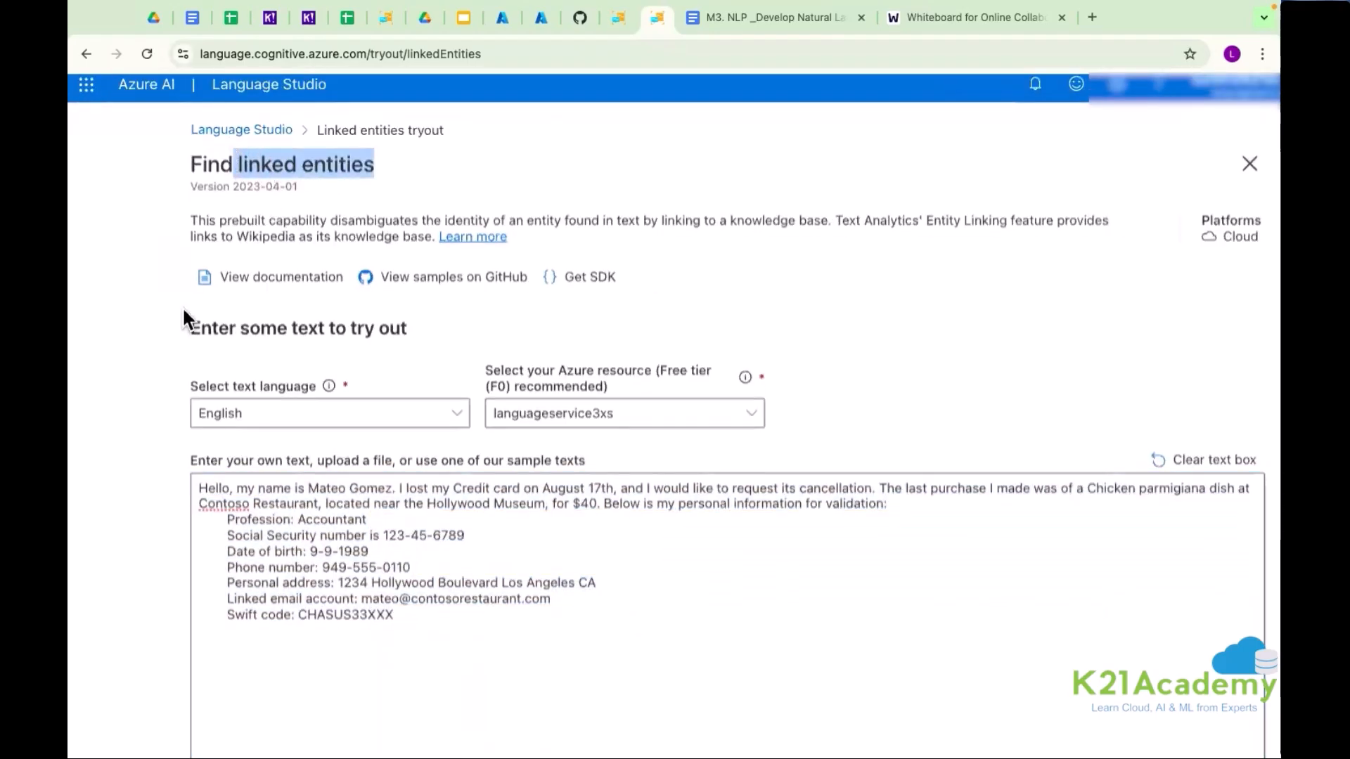
scroll(177, 319, "down", 10)
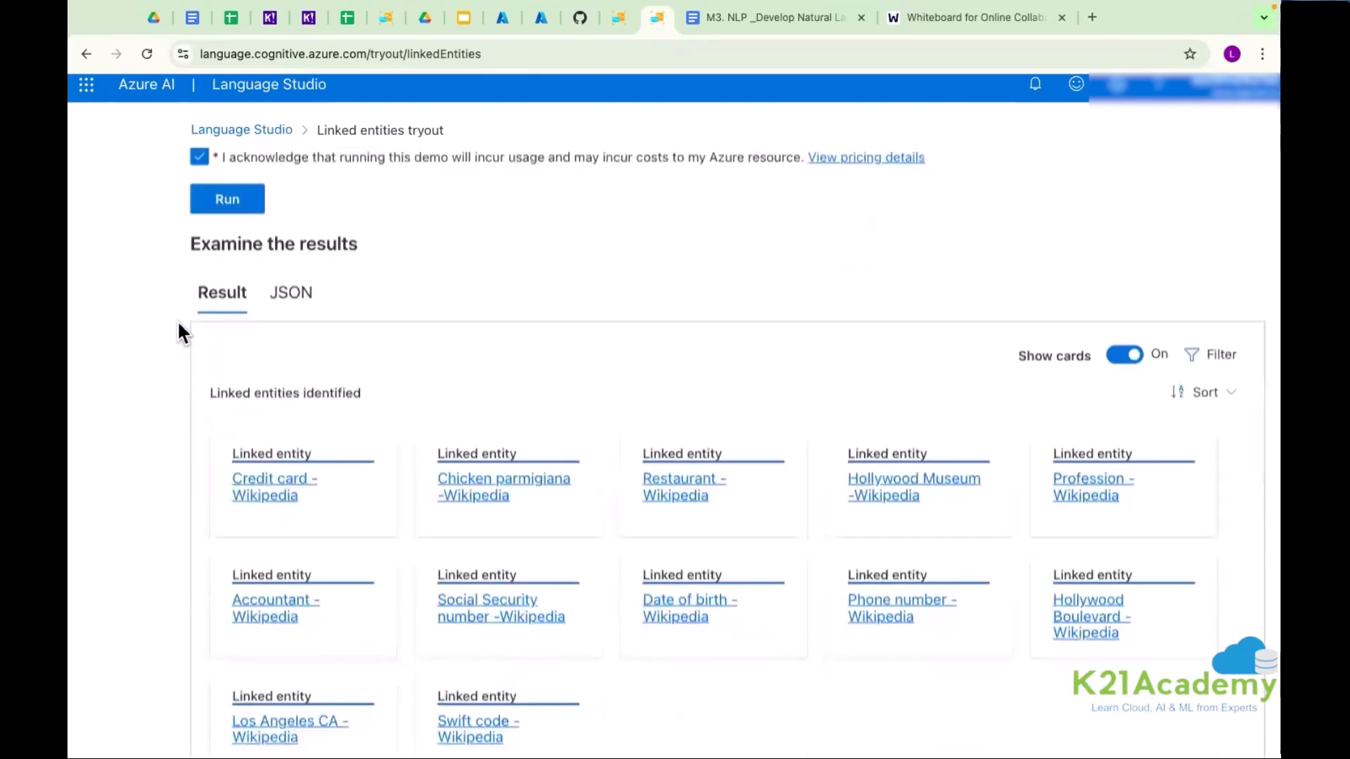
scroll(177, 319, "down", 2)
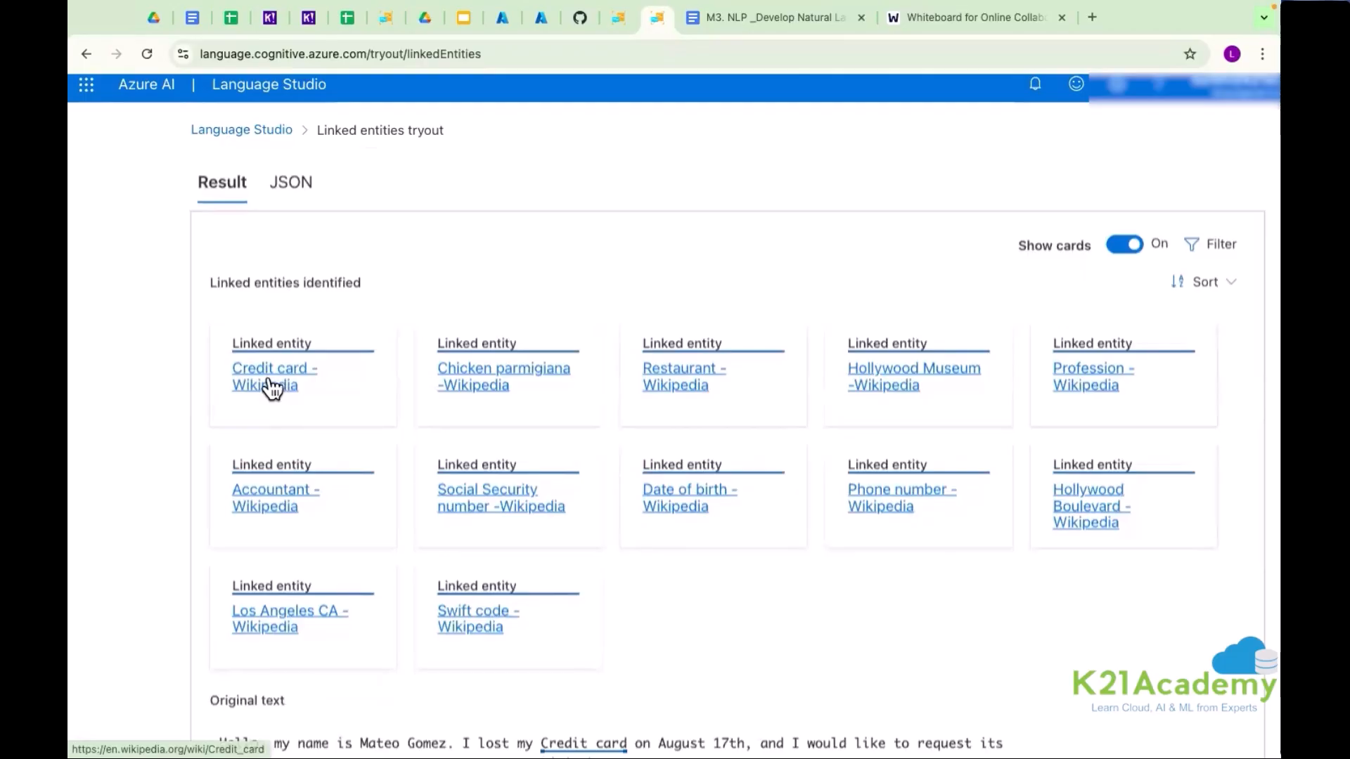
- Recheck the Banking sample text and open the Credit card linked entity's Wikipedia page in a new tab
scroll(703, 317, "up", 12)
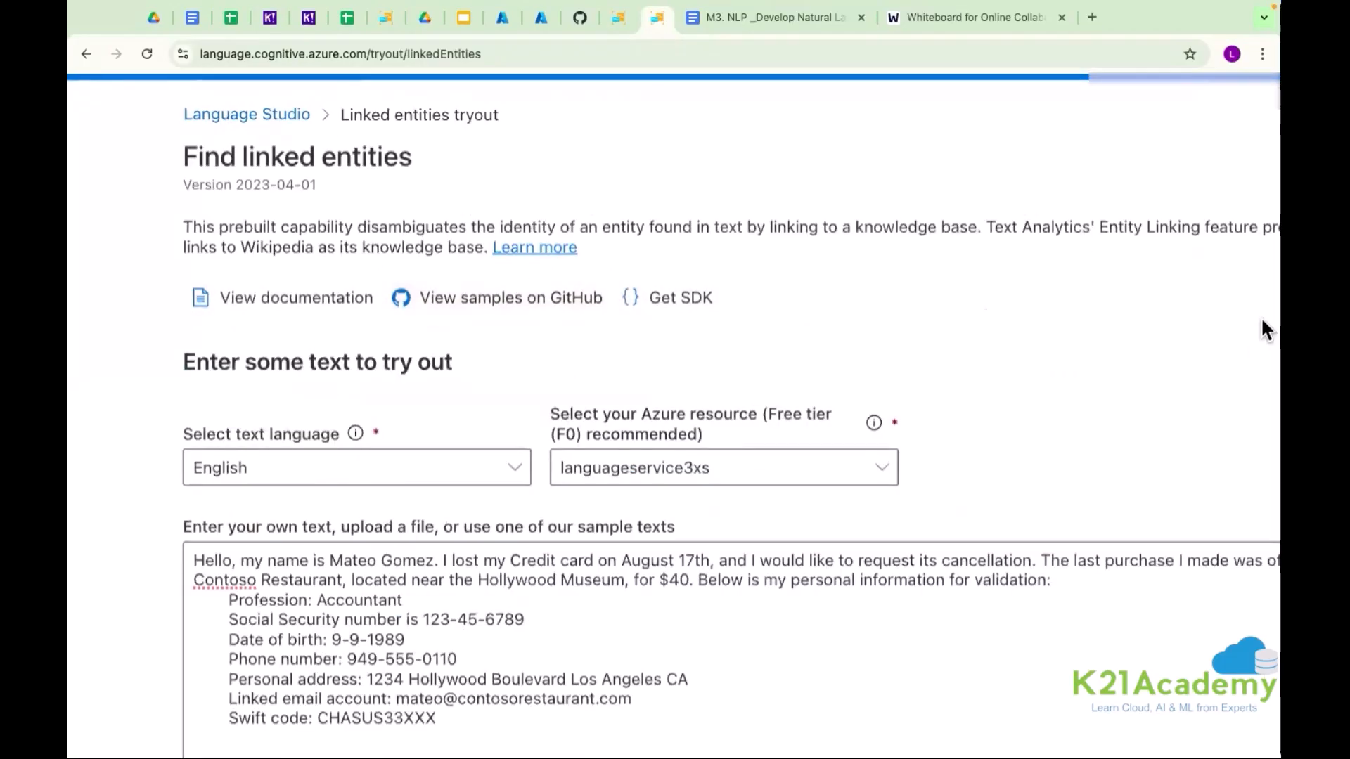
scroll(678, 380, "down", 3)
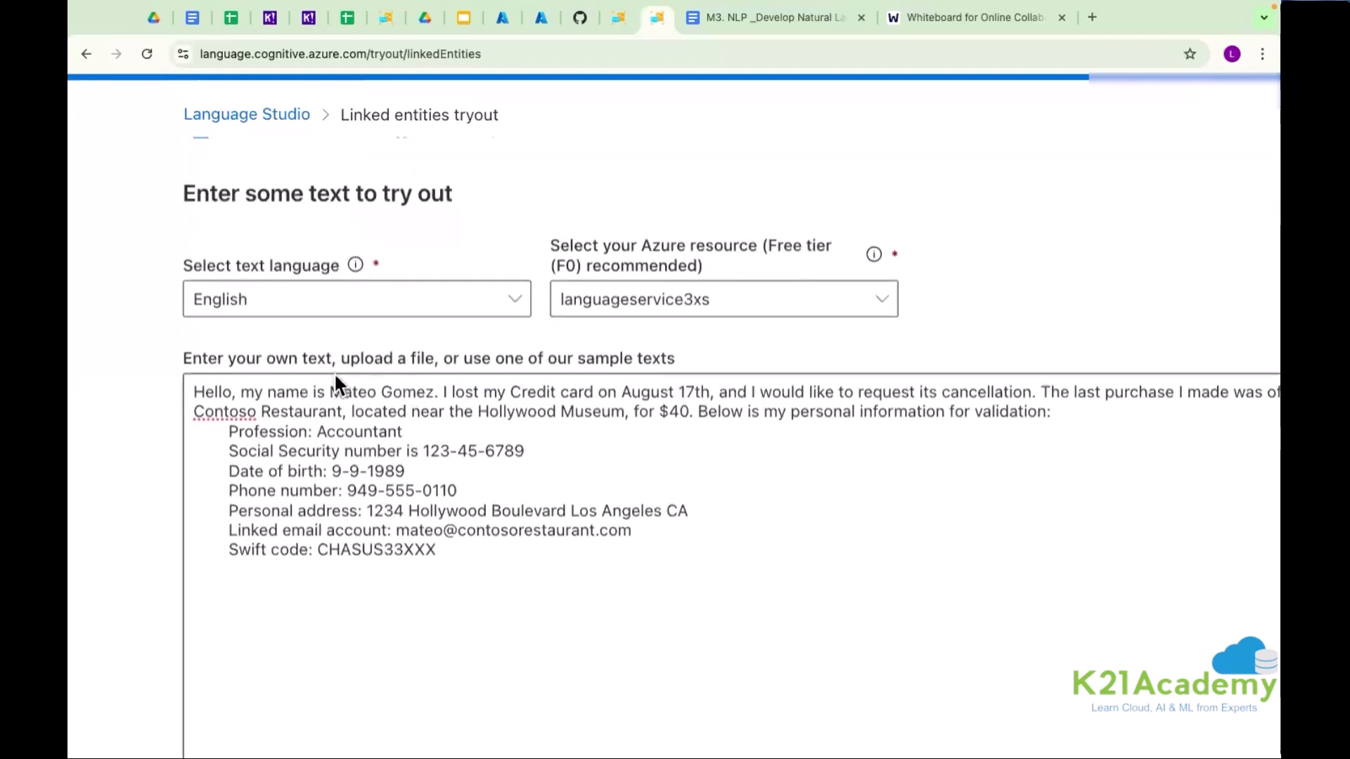
left_click_drag(277, 392, 391, 550)
scroll(396, 543, "down", 2)
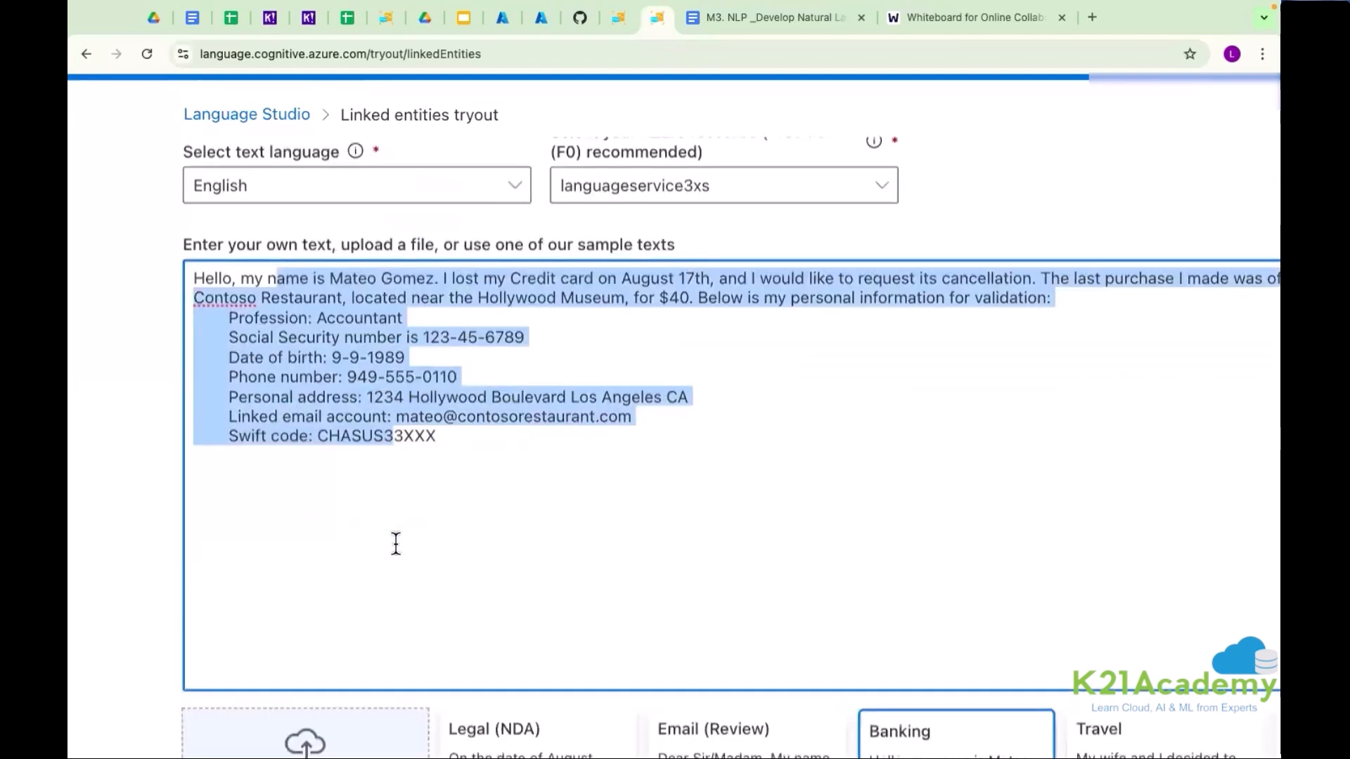
scroll(396, 543, "down", 5)
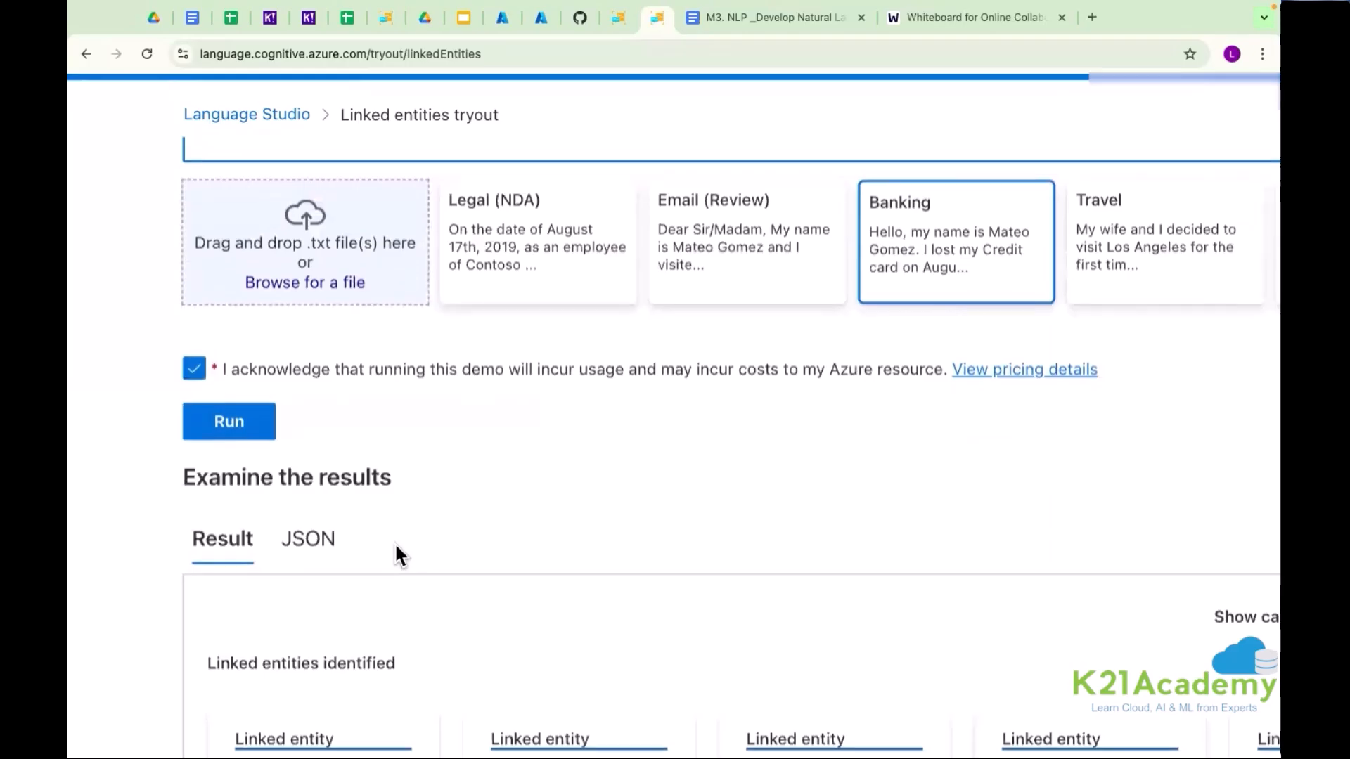
scroll(394, 548, "down", 5)
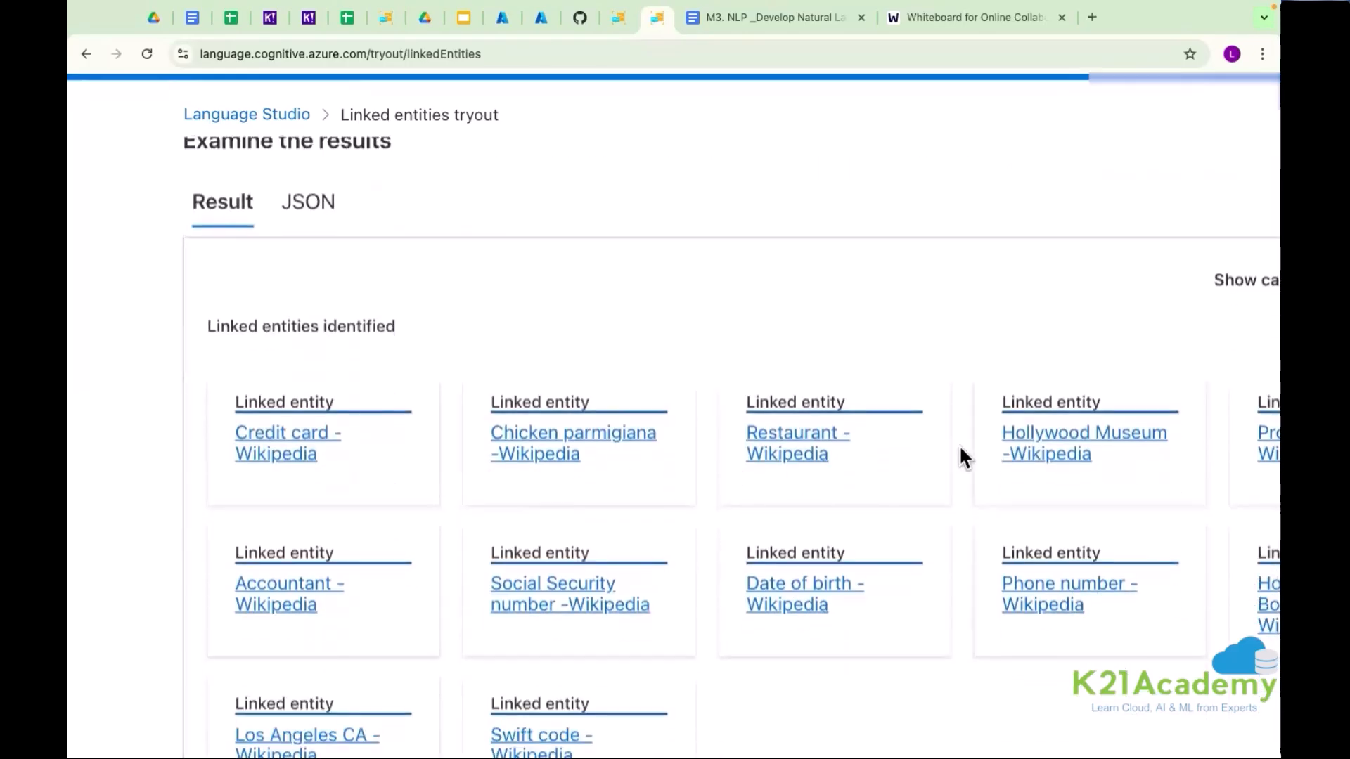
right_click(291, 456)
left_click(304, 451)
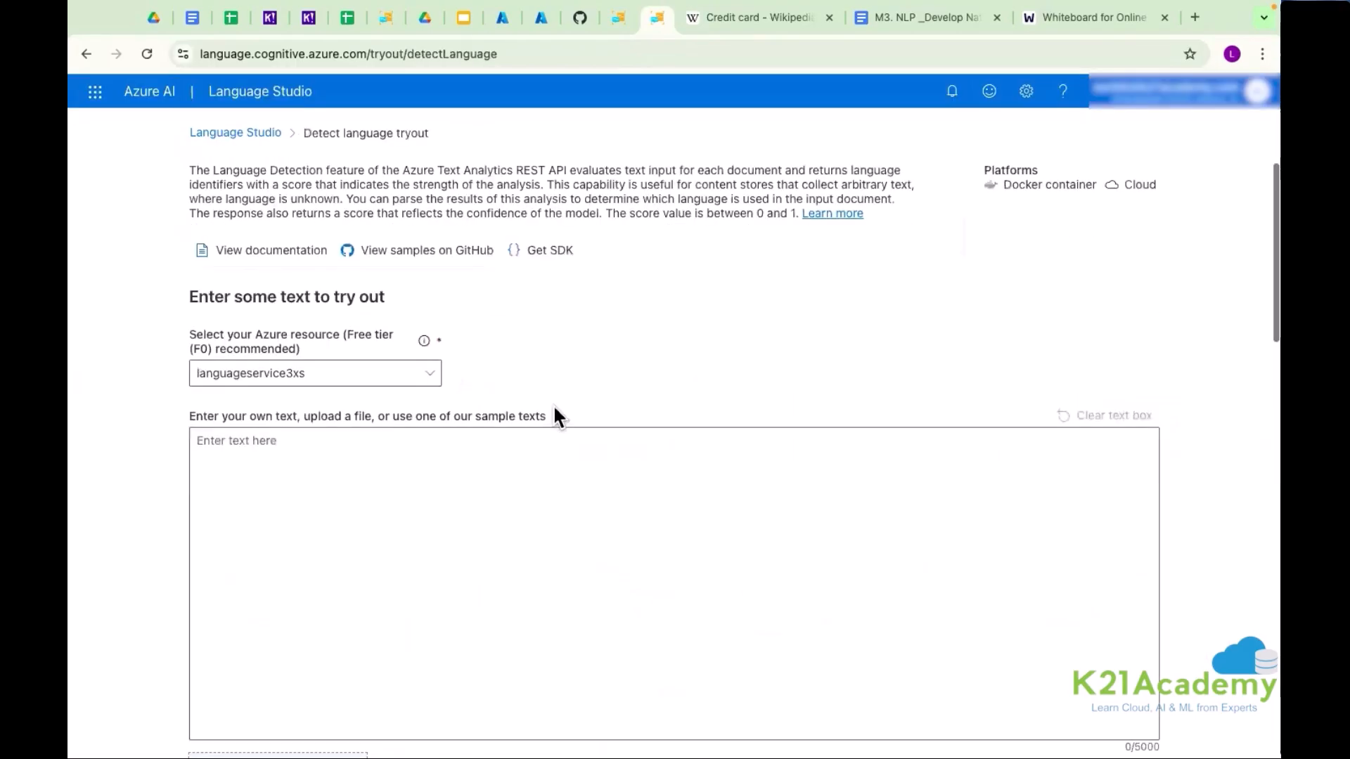
- Load the French sample text in the Detect language tryout and run the language detection on it
scroll(553, 403, "down", 5)
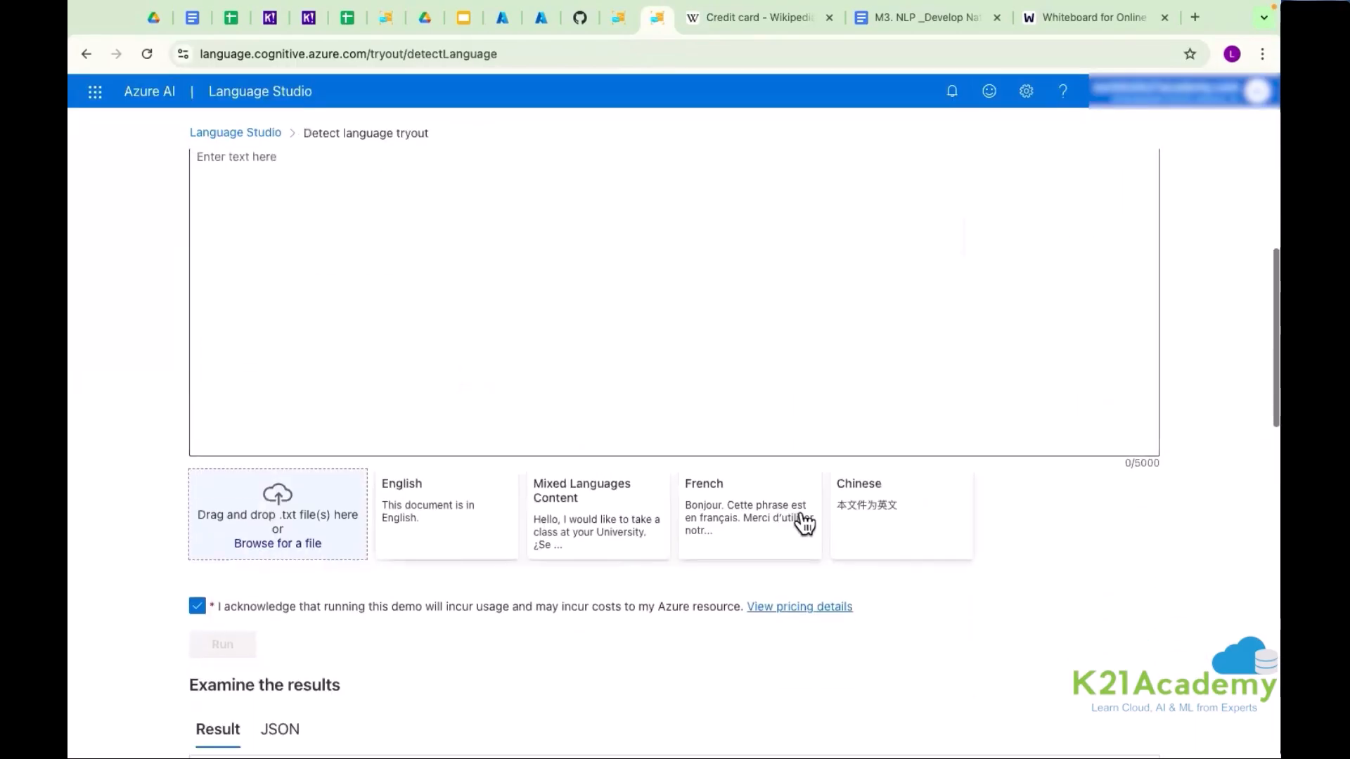
left_click(803, 521)
scroll(478, 250, "up", 3)
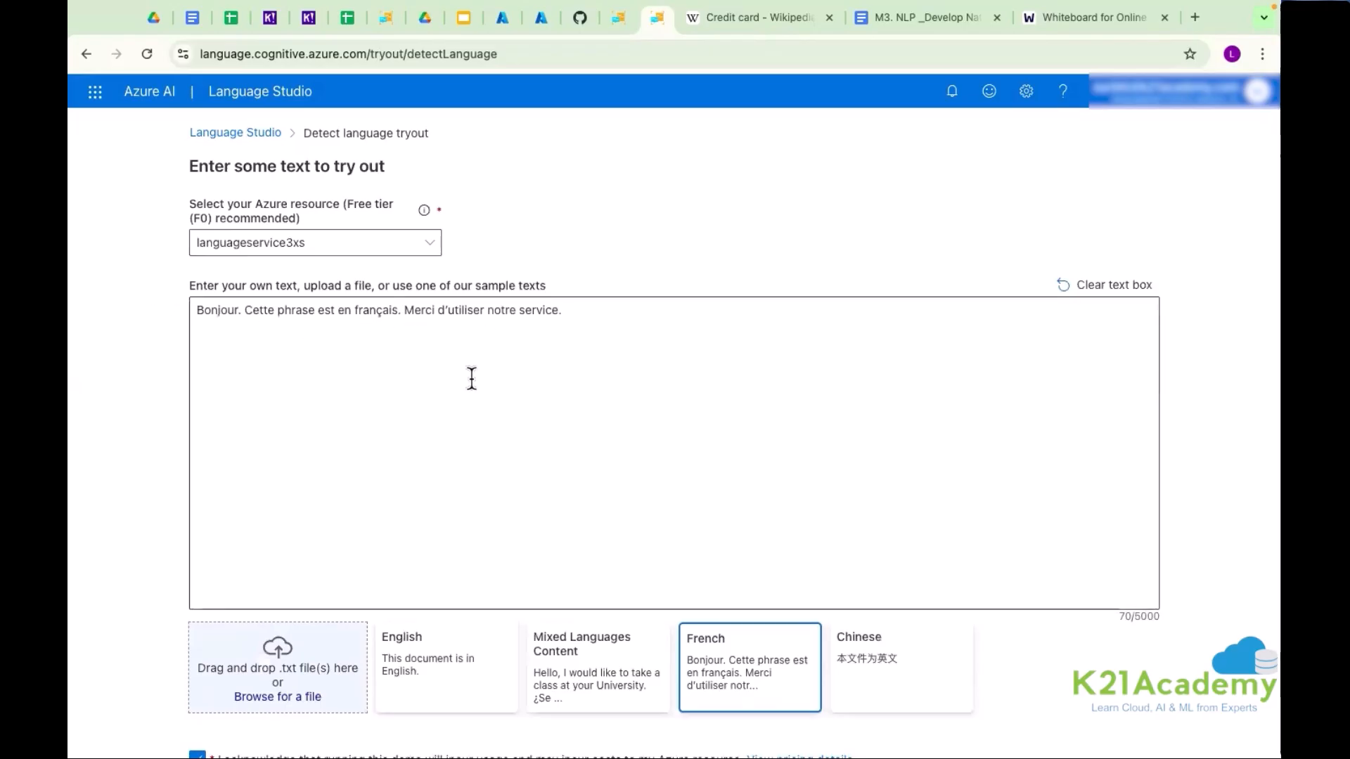
scroll(467, 377, "down", 4)
left_click(229, 500)
scroll(647, 415, "down", 3)
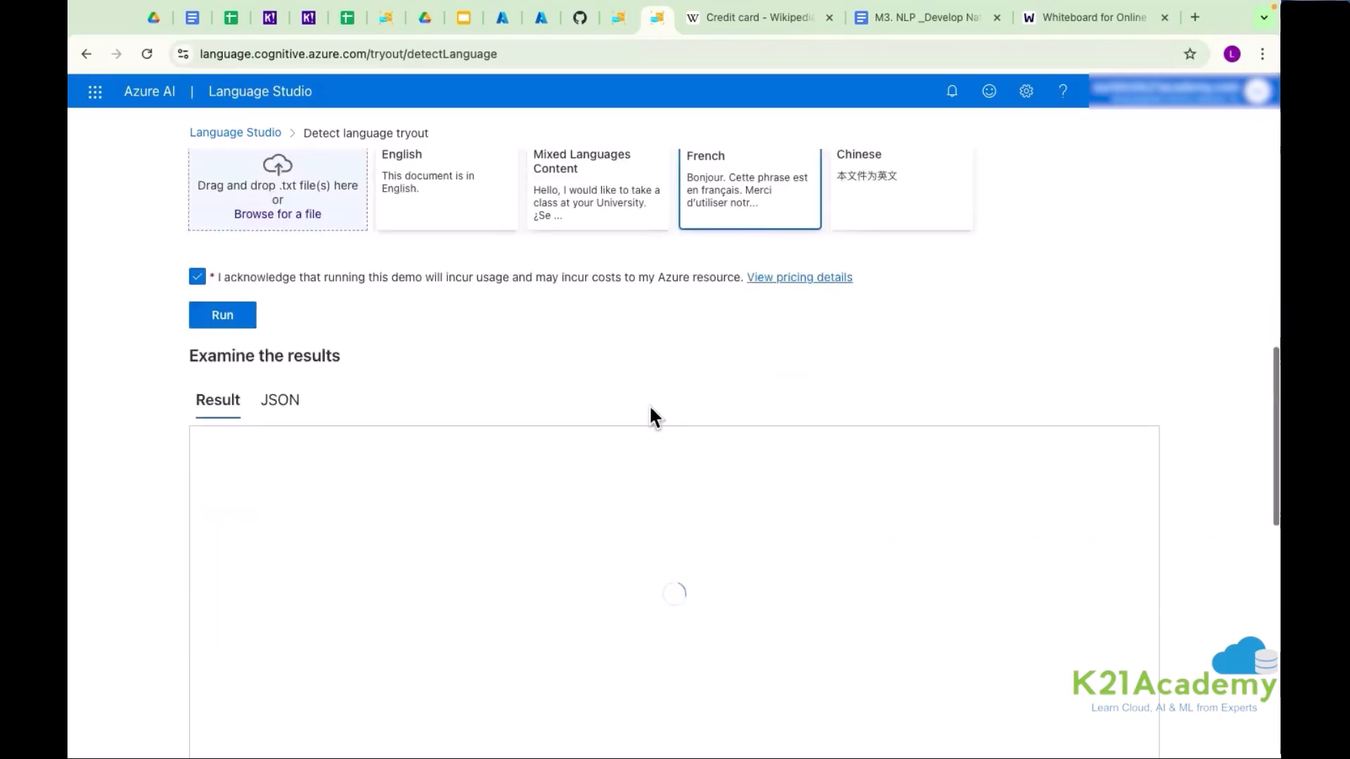
scroll(192, 501, "up", 5)
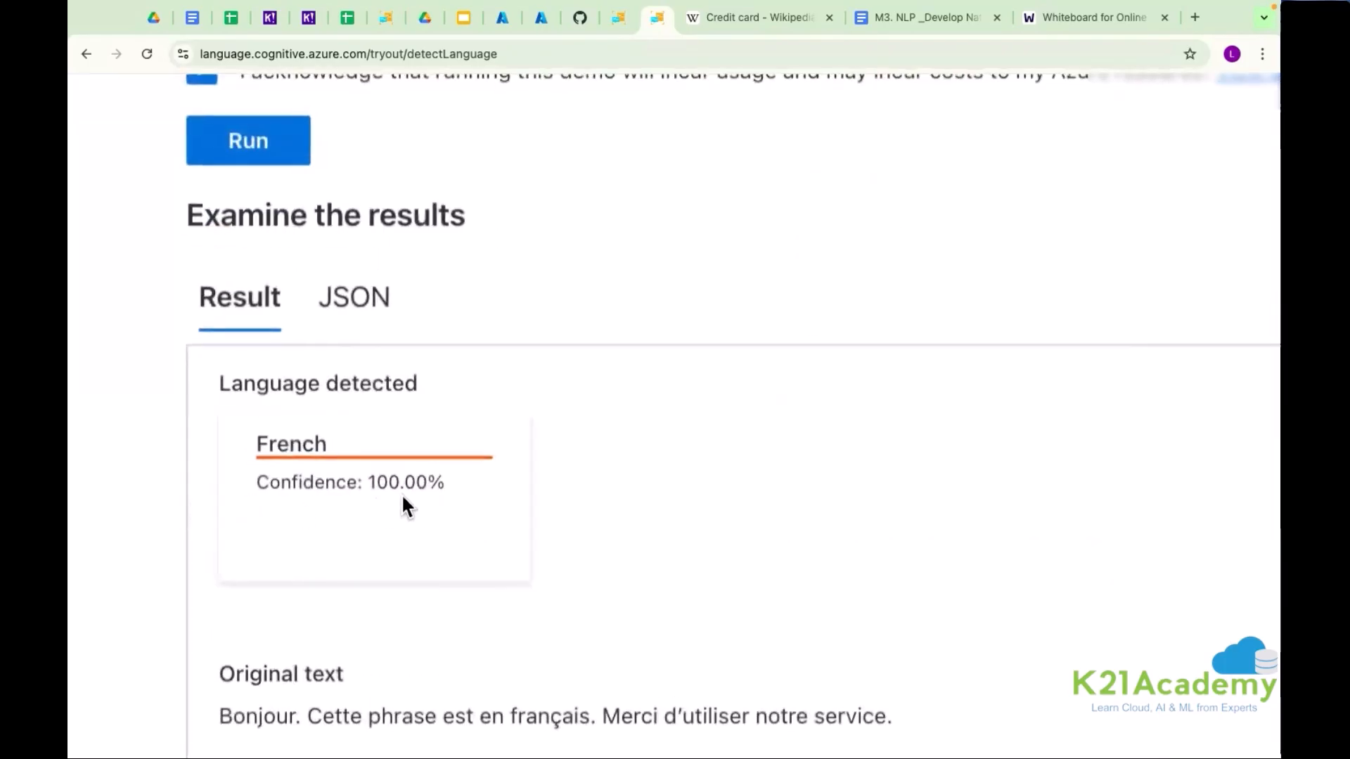
- Load the Chinese sample text and run the language detection on it
scroll(402, 505, "down", 5)
scroll(403, 583, "down", 3)
left_click(895, 187)
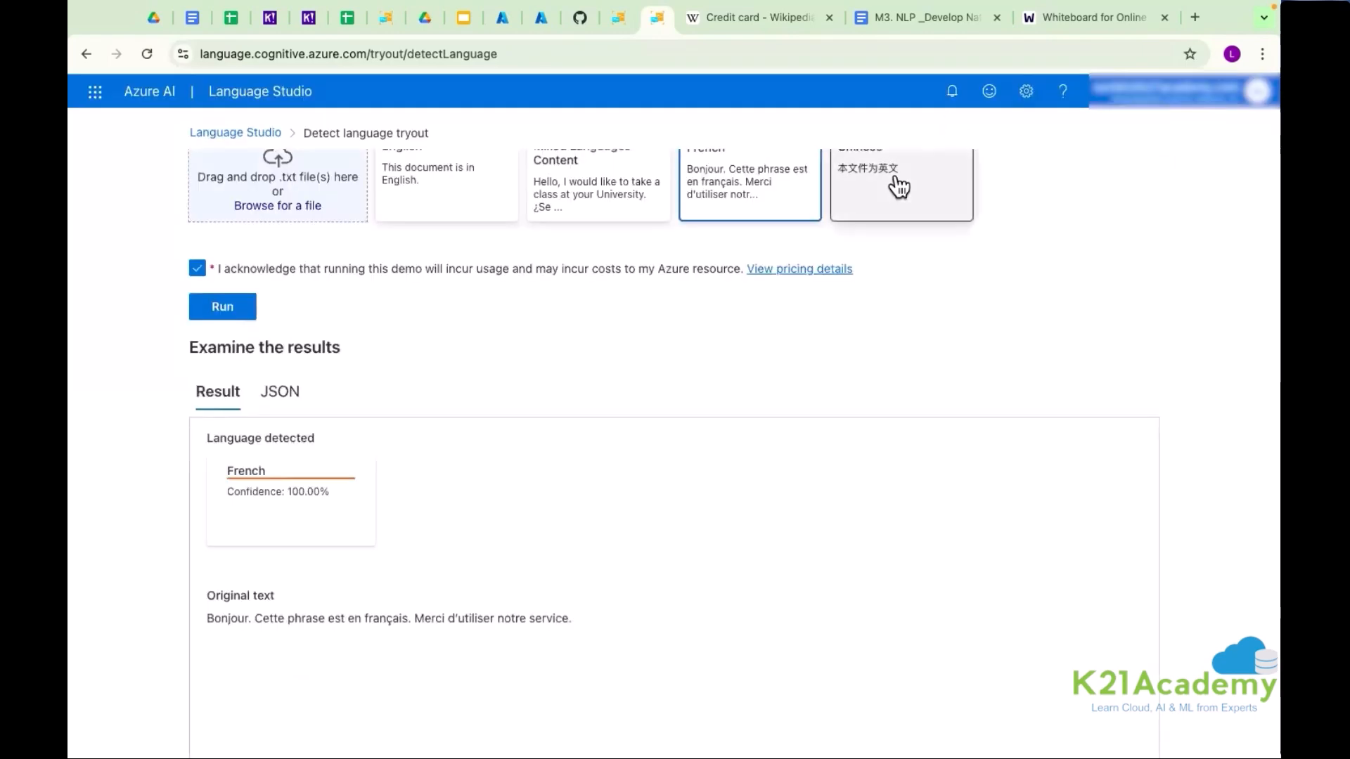
left_click(222, 306)
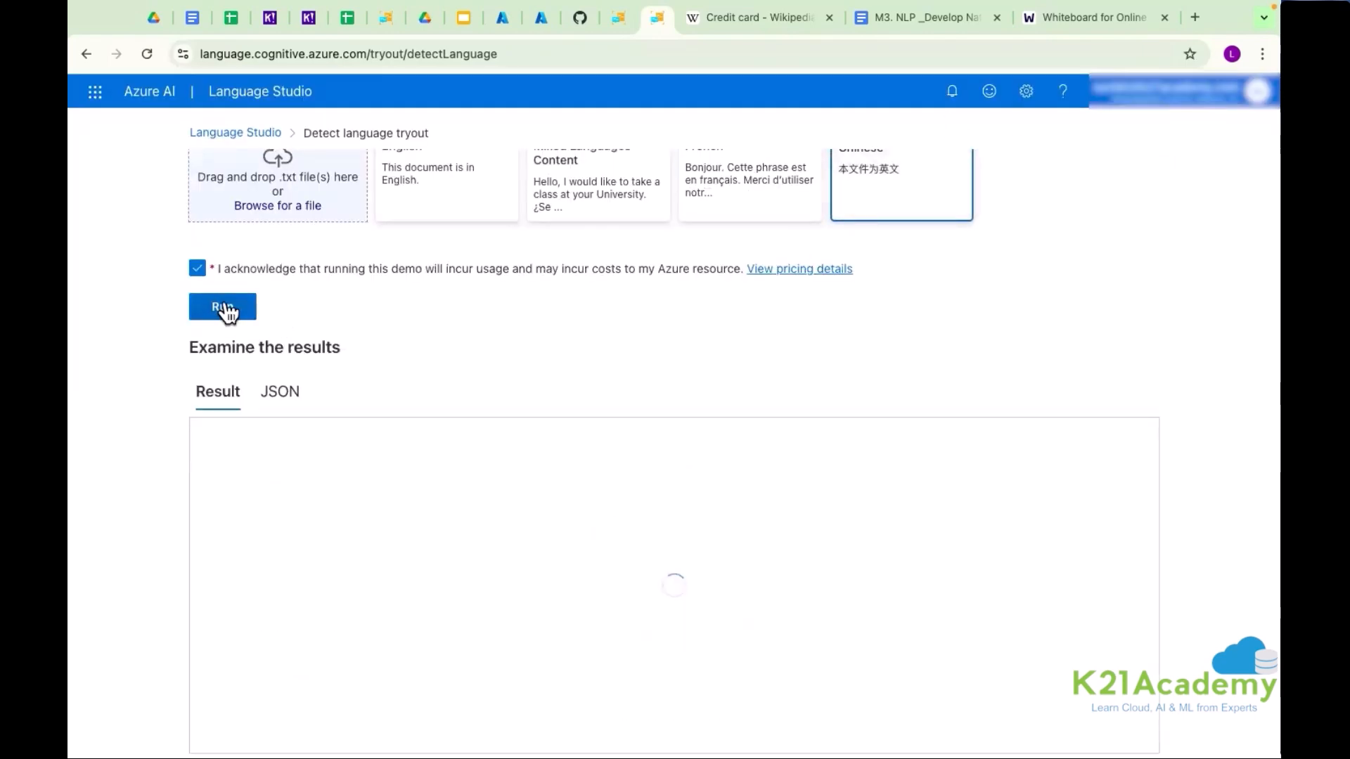
- Review the Chinese sample text, the detected language and its confidence score in the results
scroll(521, 336, "up", 4)
scroll(519, 342, "up", 3)
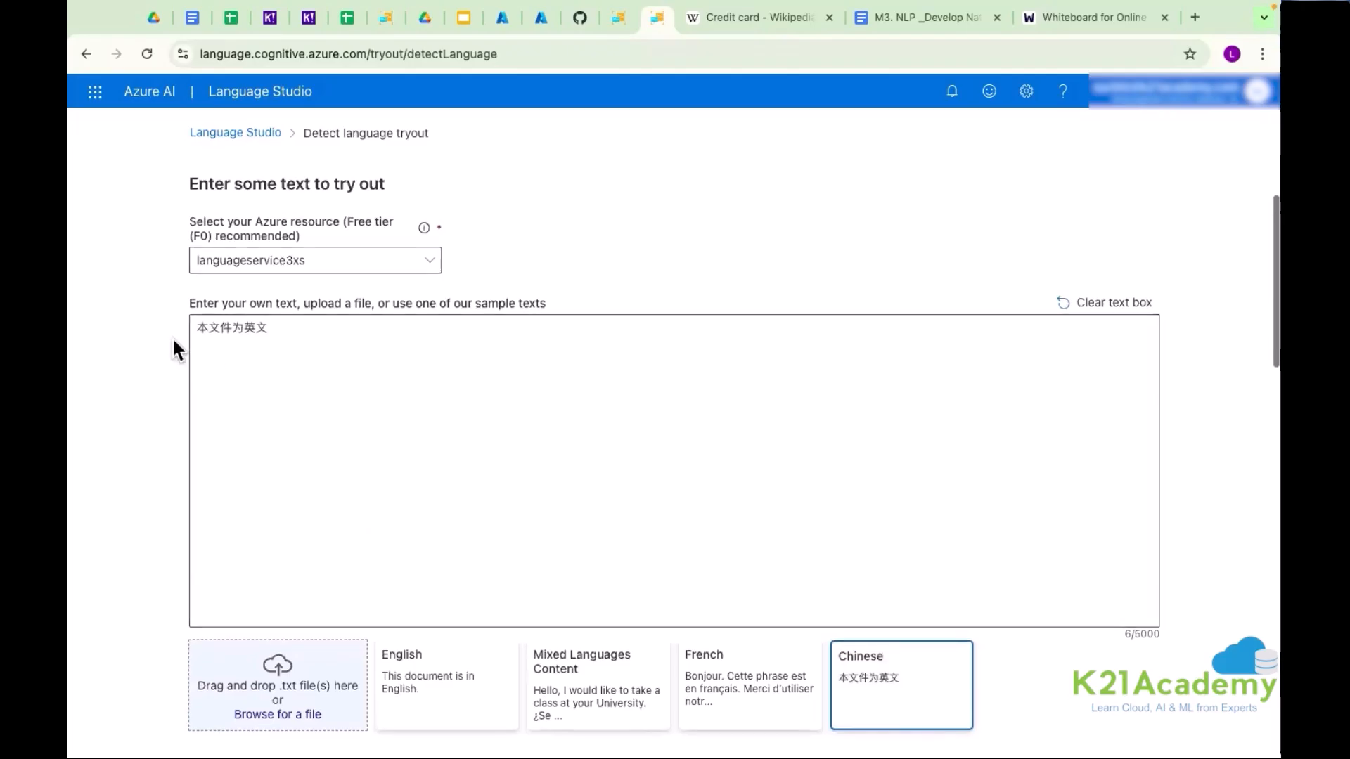
scroll(173, 344, "up", 2)
scroll(172, 336, "up", 2)
scroll(171, 336, "down", 4)
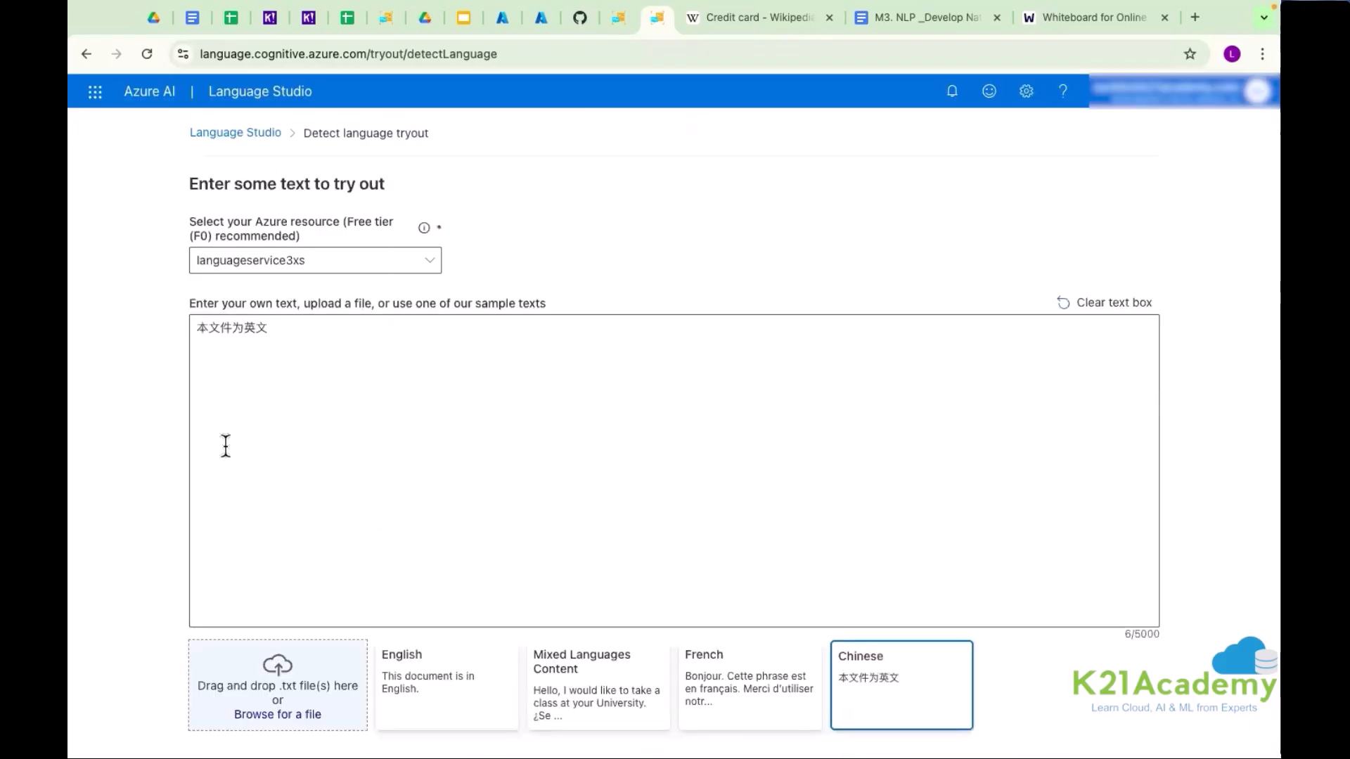
scroll(223, 446, "down", 4)
scroll(225, 446, "down", 3)
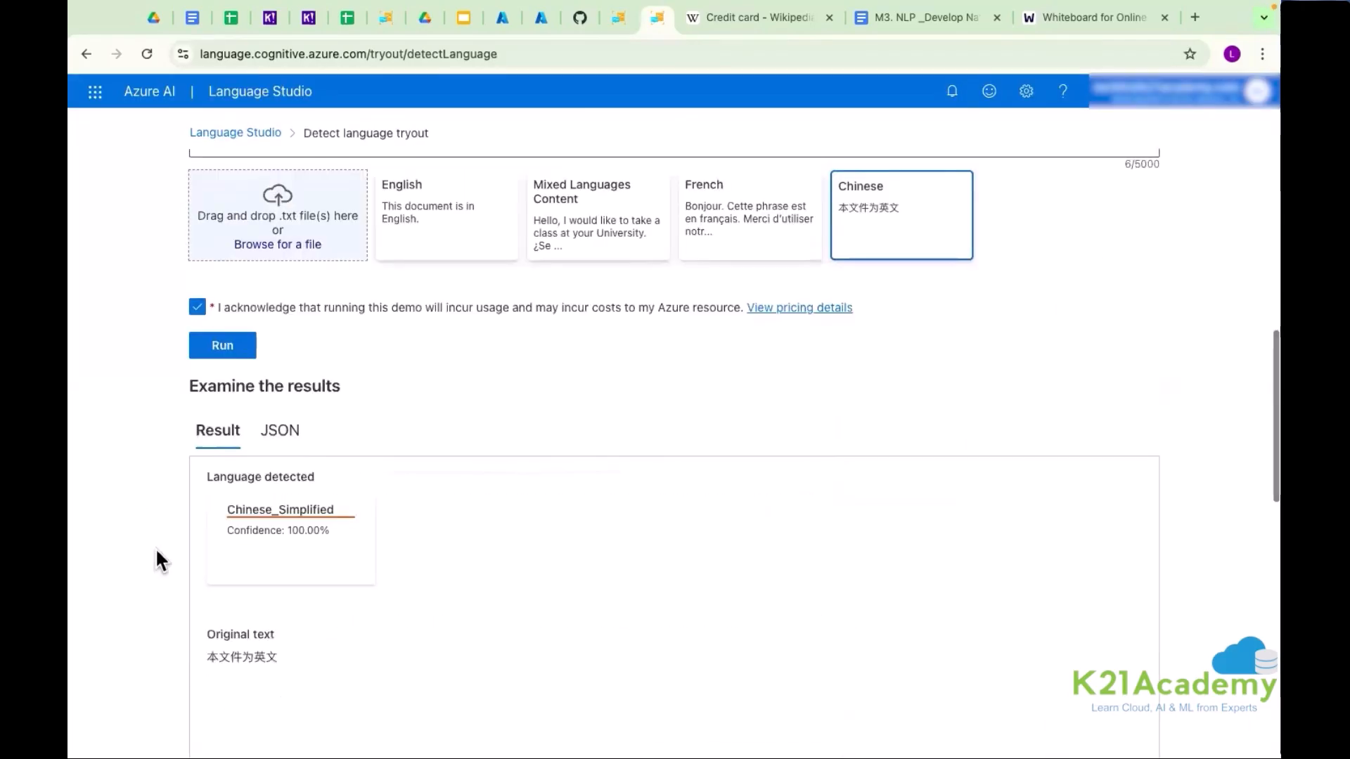
scroll(156, 552, "up", 3)
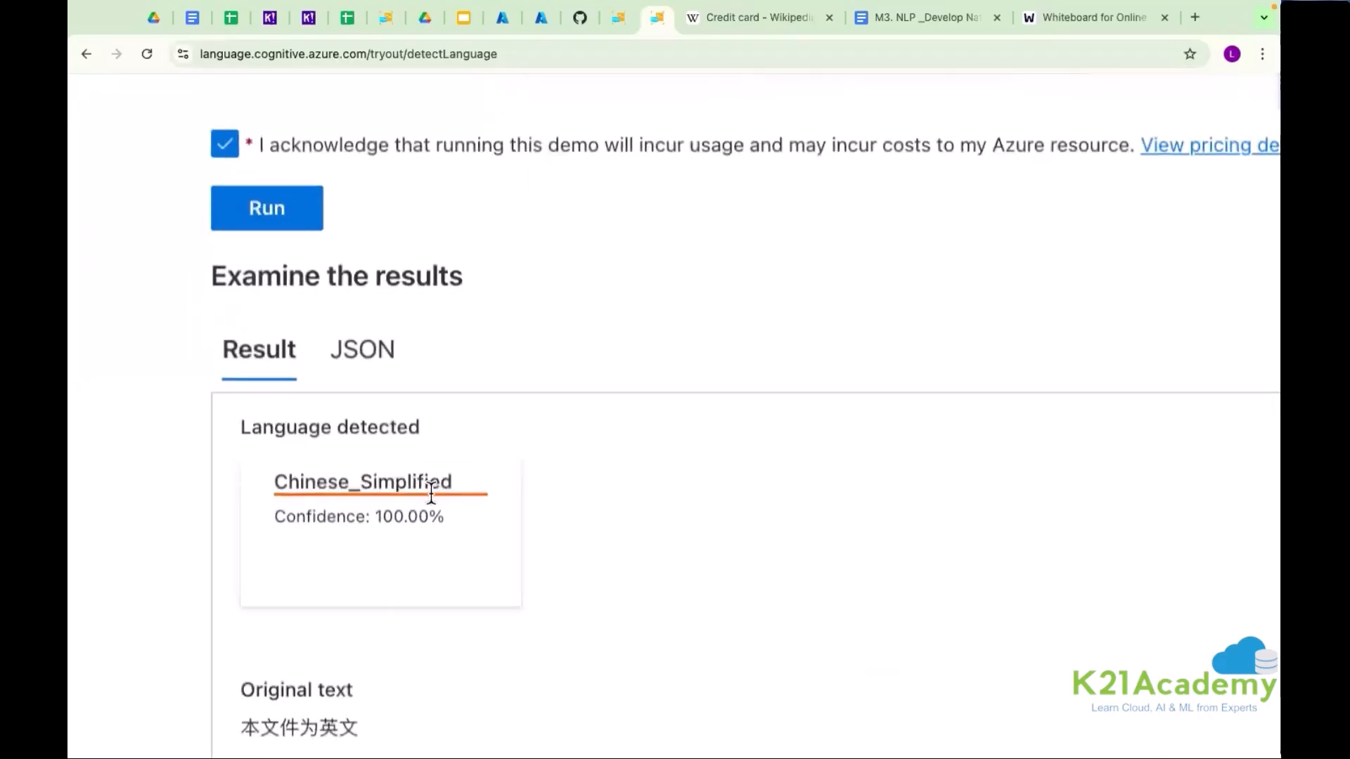
scroll(428, 486, "down", 3)
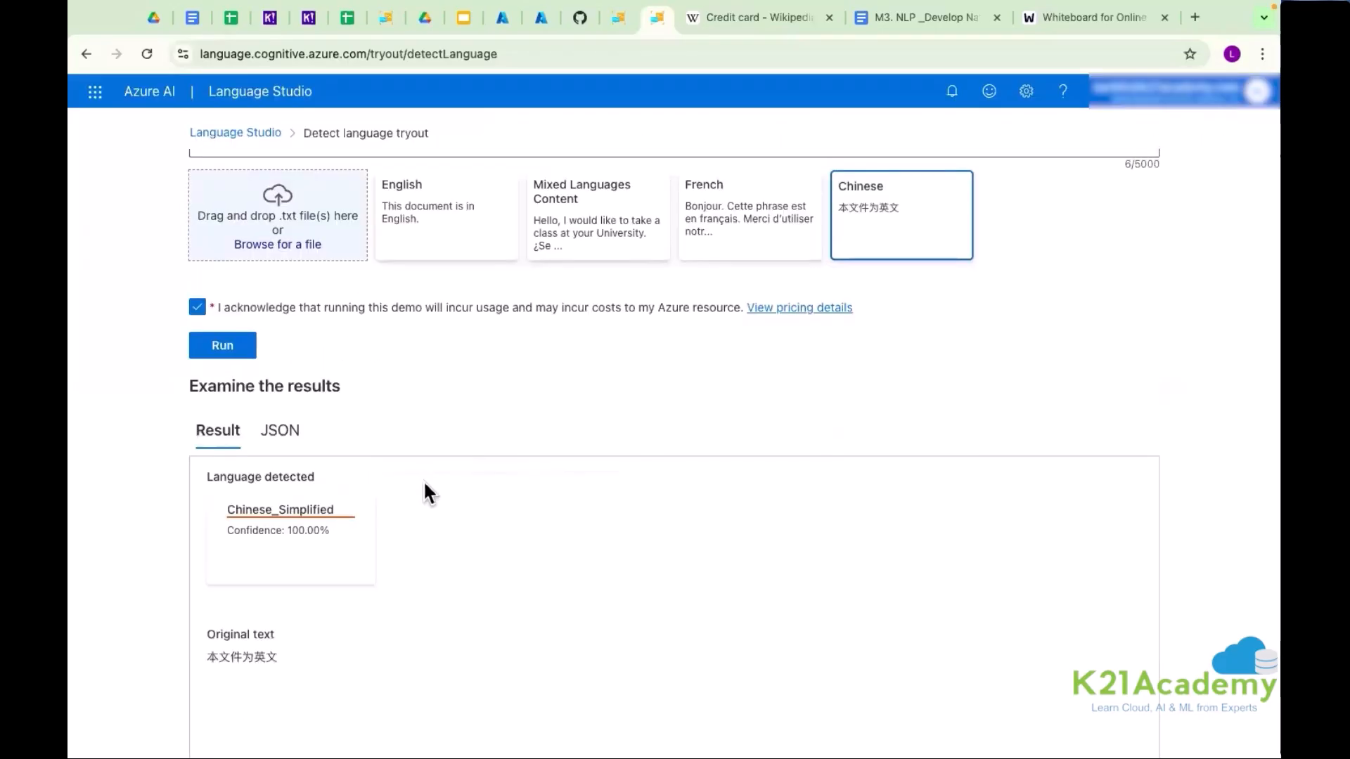
- Return to the Language Studio home page and display the Understand questions and conversational language features
scroll(394, 373, "up", 5)
left_click(255, 135)
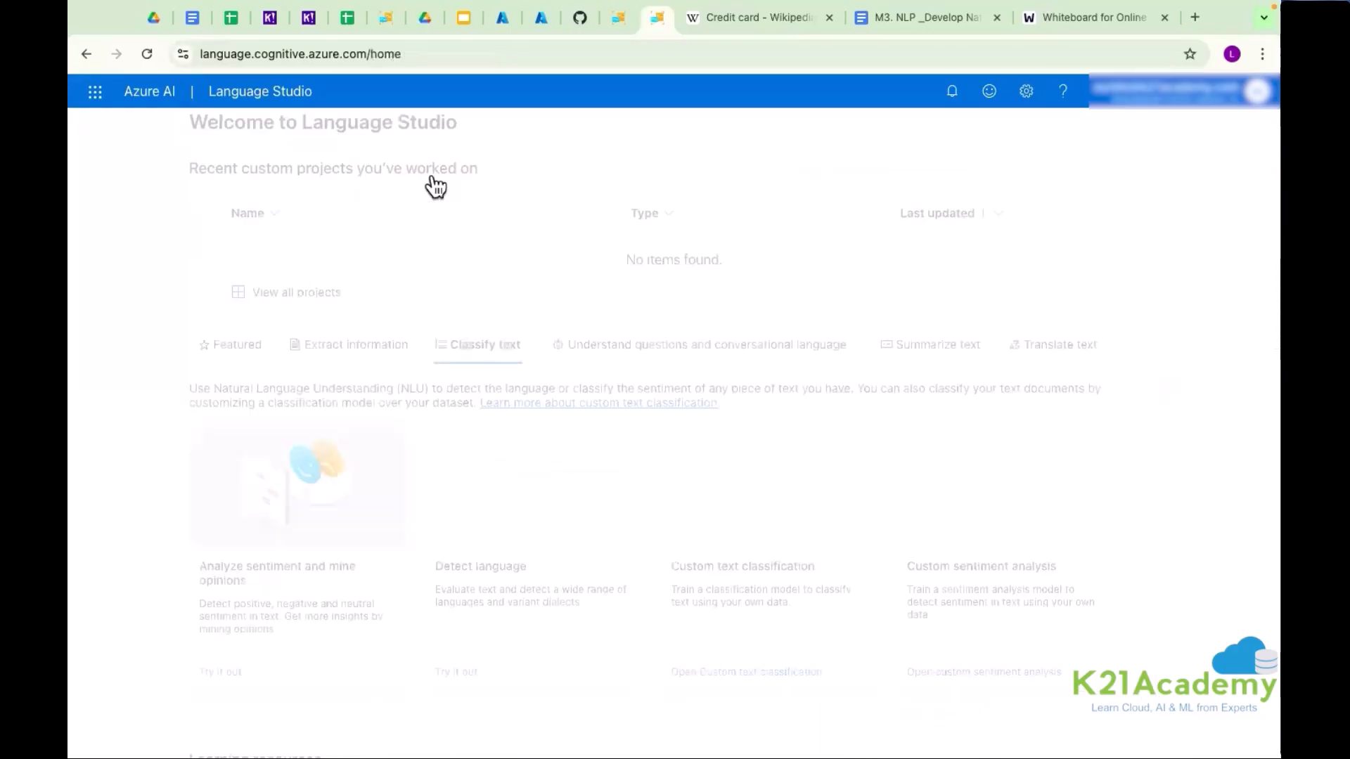
left_click(712, 466)
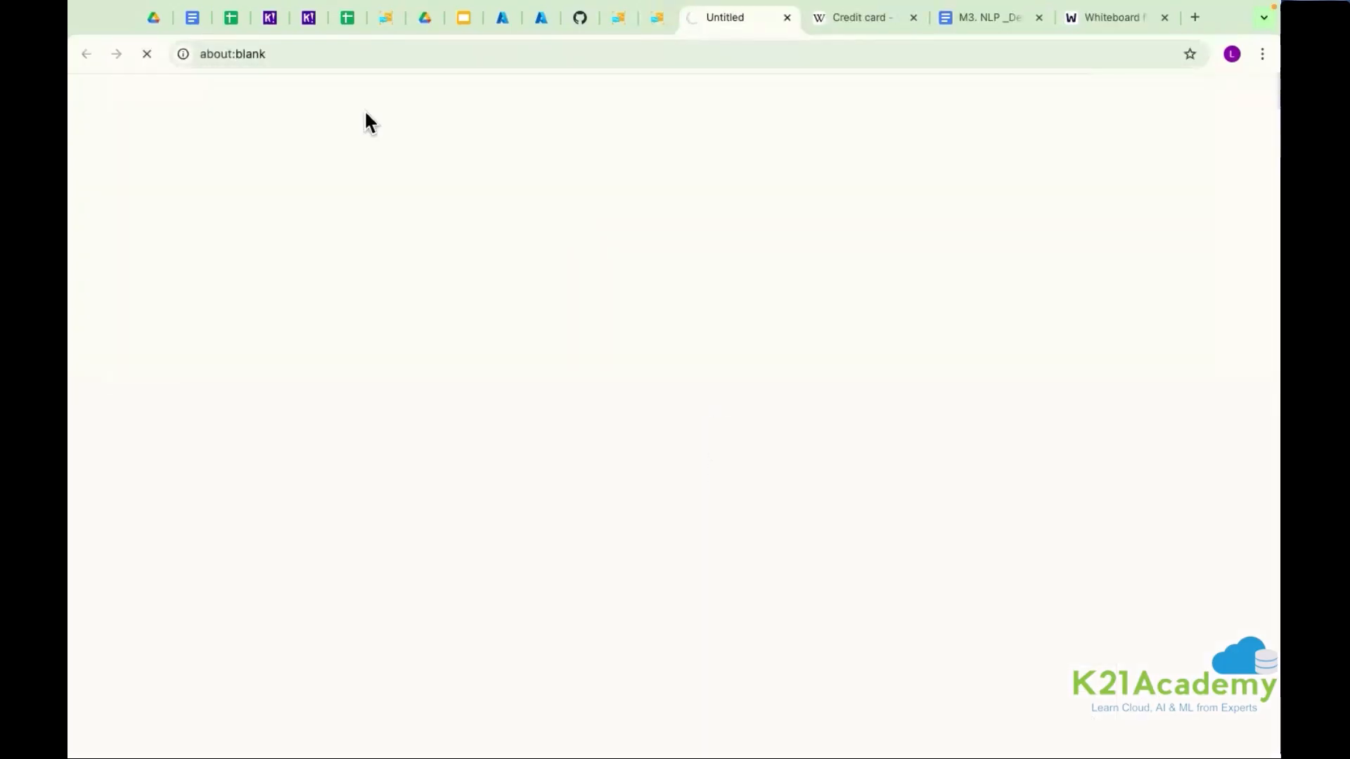
left_click(660, 23)
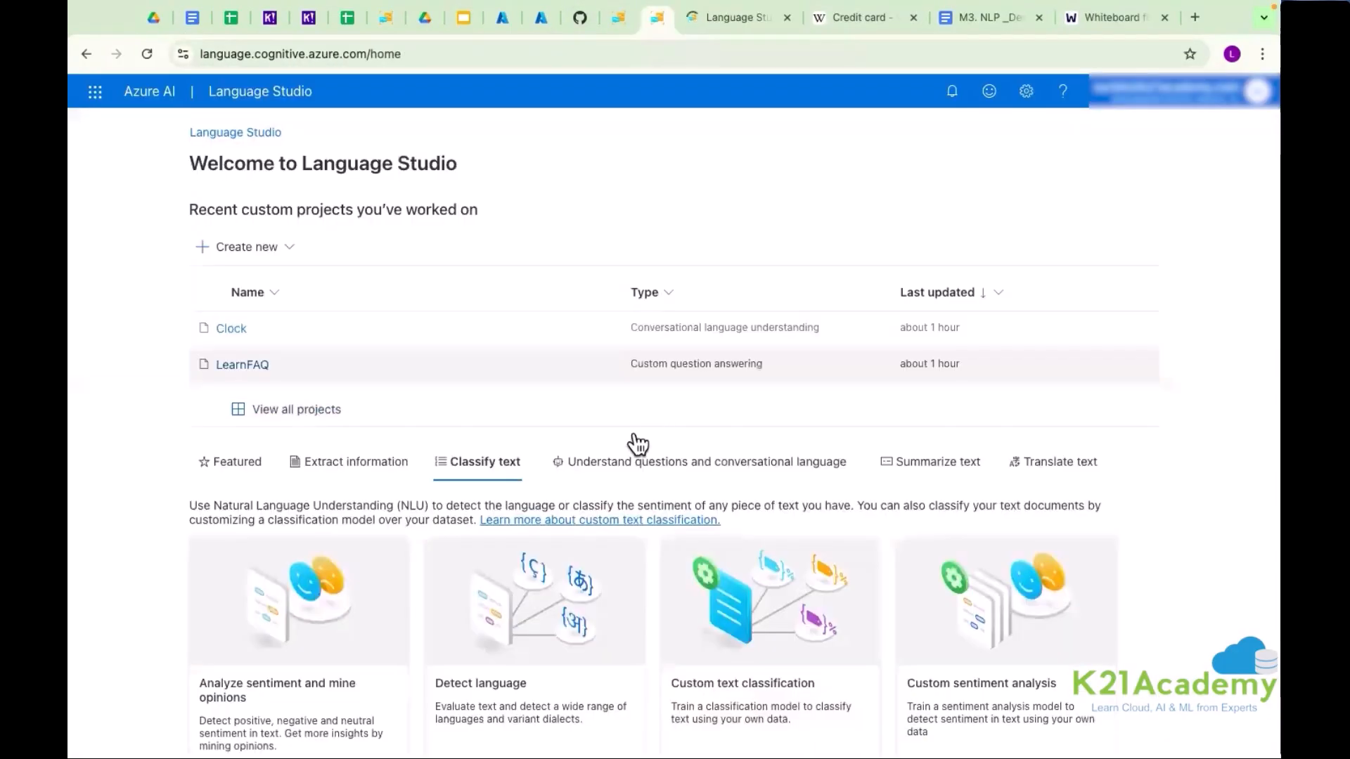
left_click(788, 436)
scroll(699, 502, "down", 3)
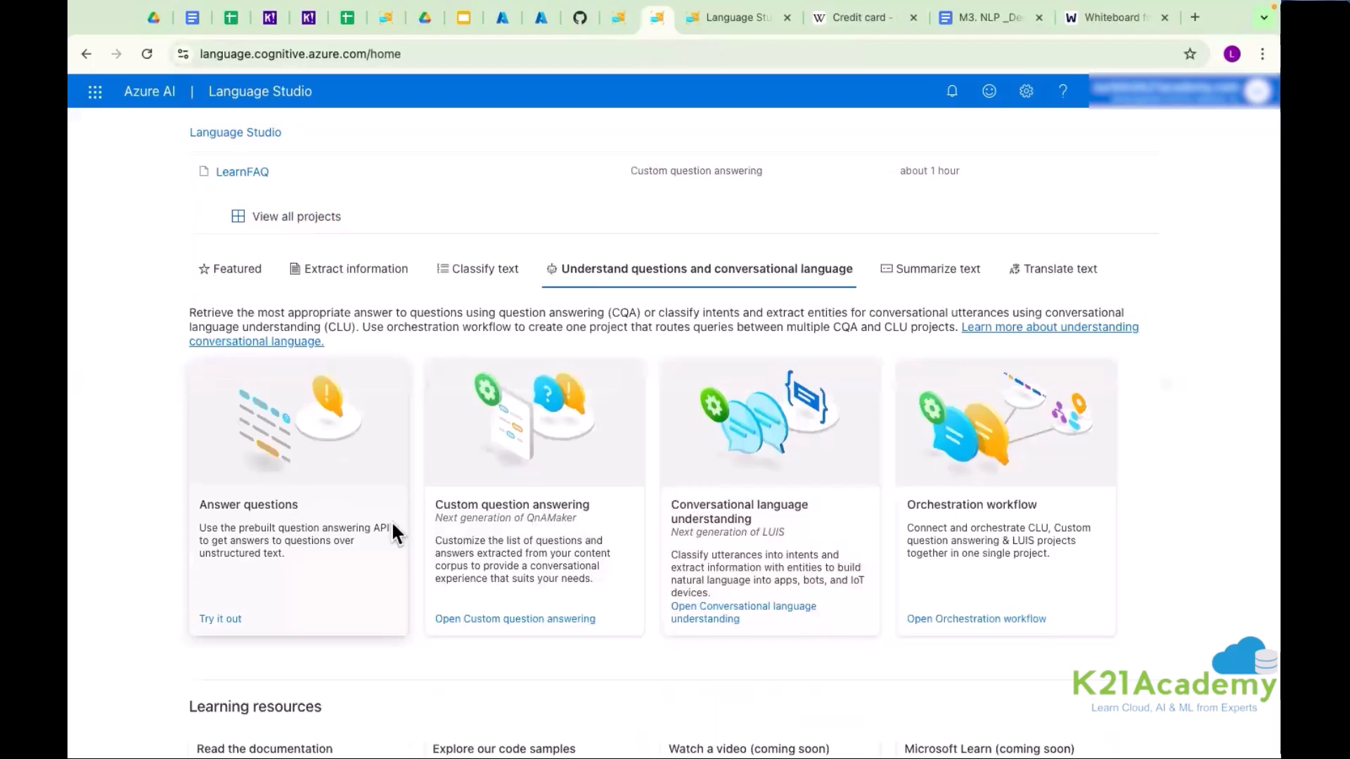
- Open the Summarize information tryout from the text summarization features and set the number of summary sentences to 3
left_click(954, 278)
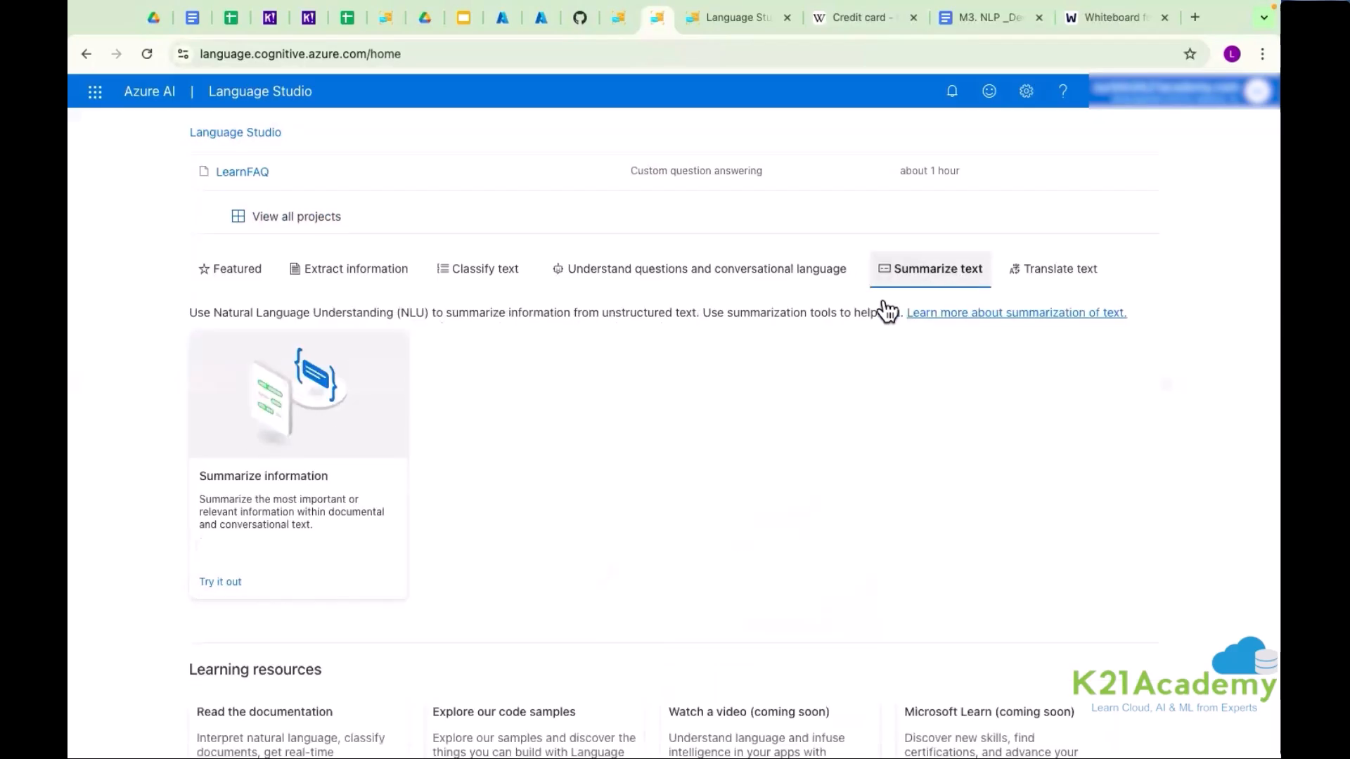
left_click(264, 424)
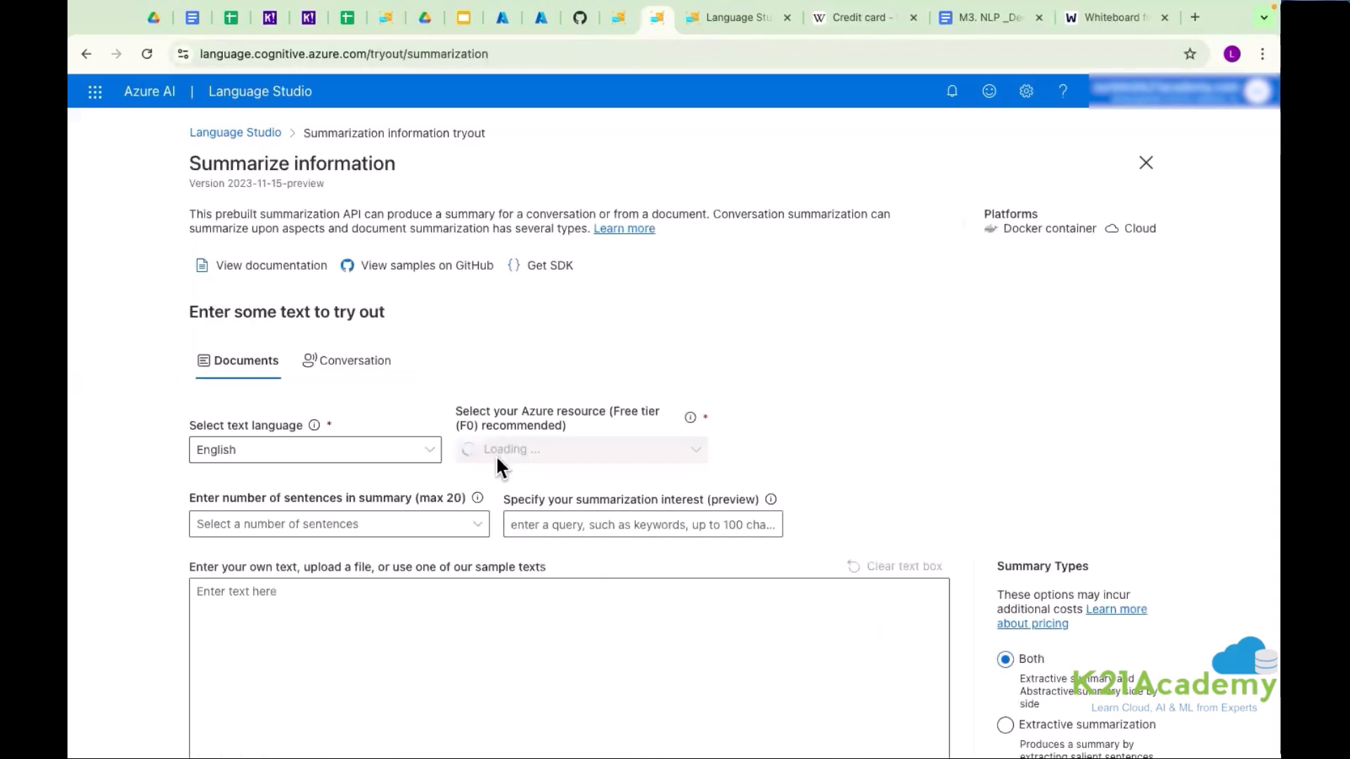
scroll(495, 454, "down", 2)
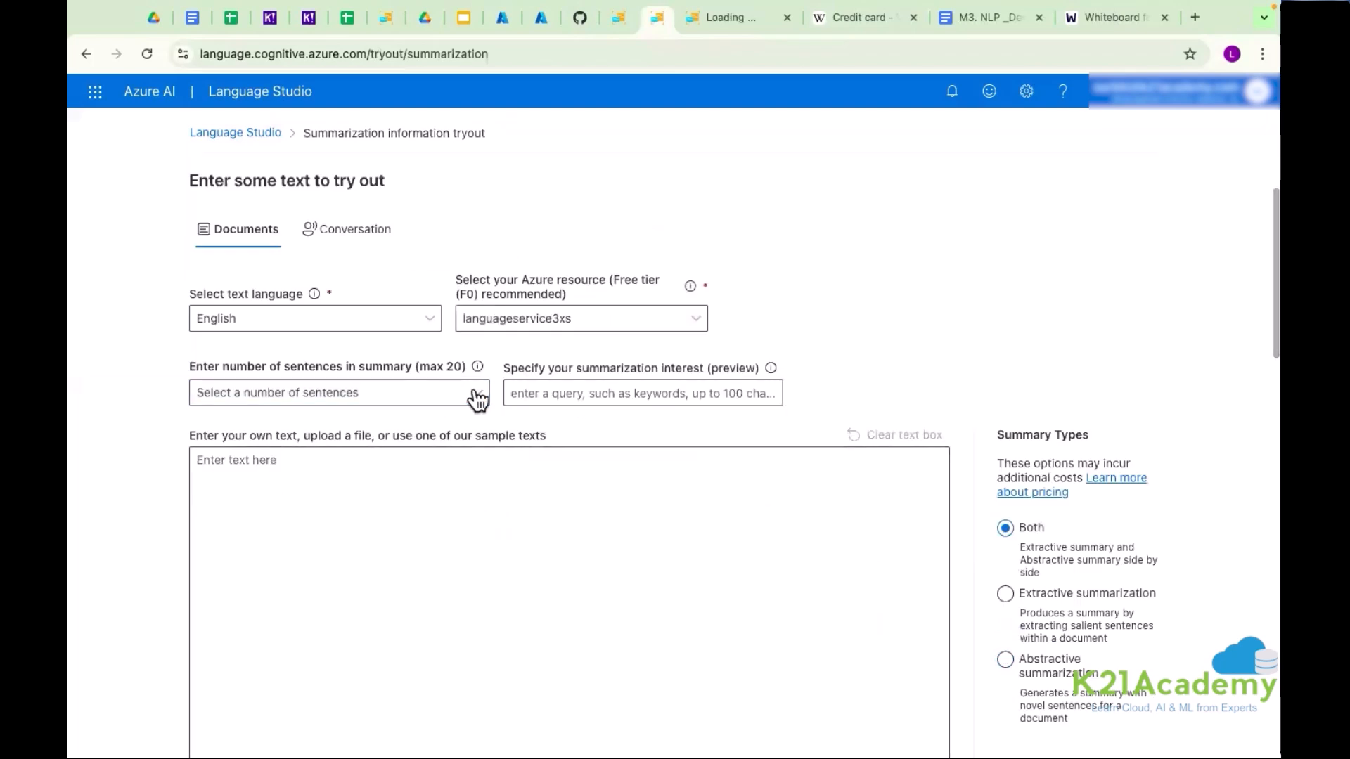
left_click(298, 400)
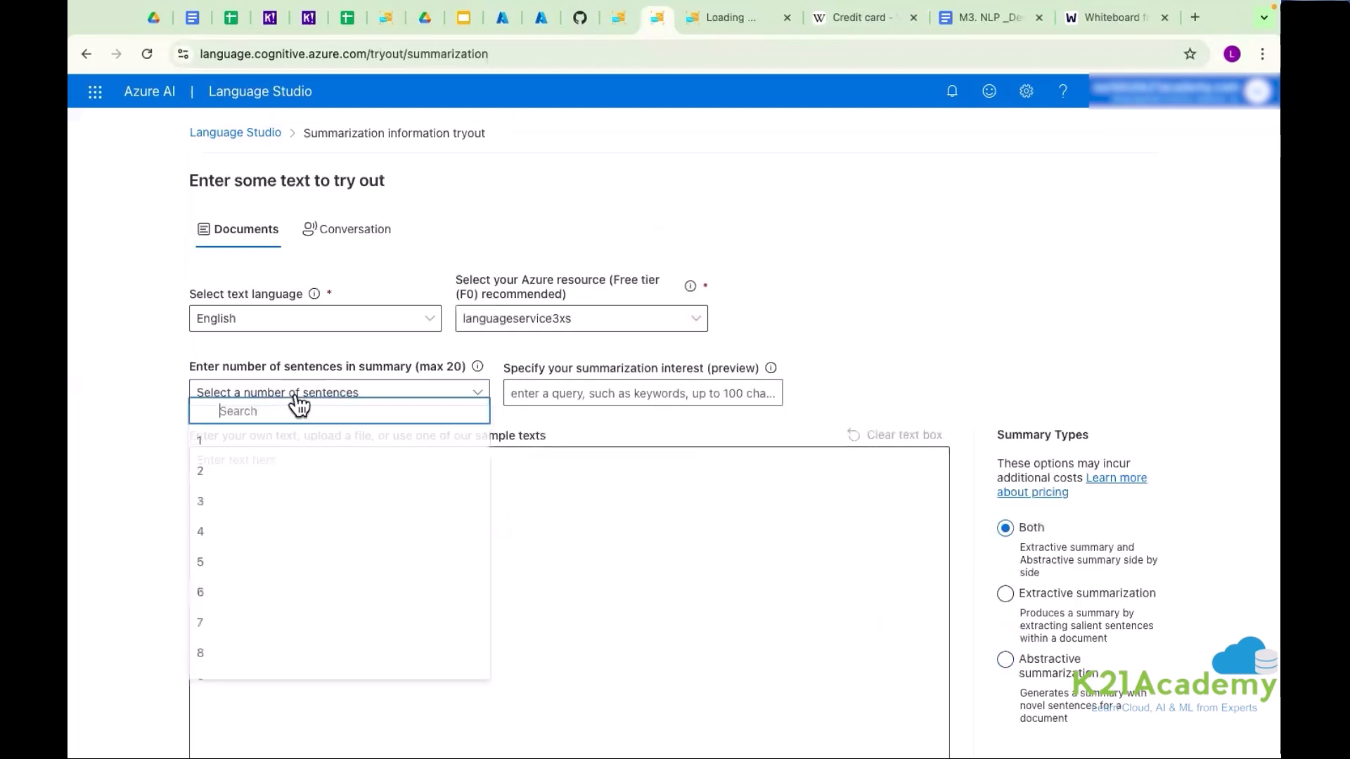
left_click(223, 518)
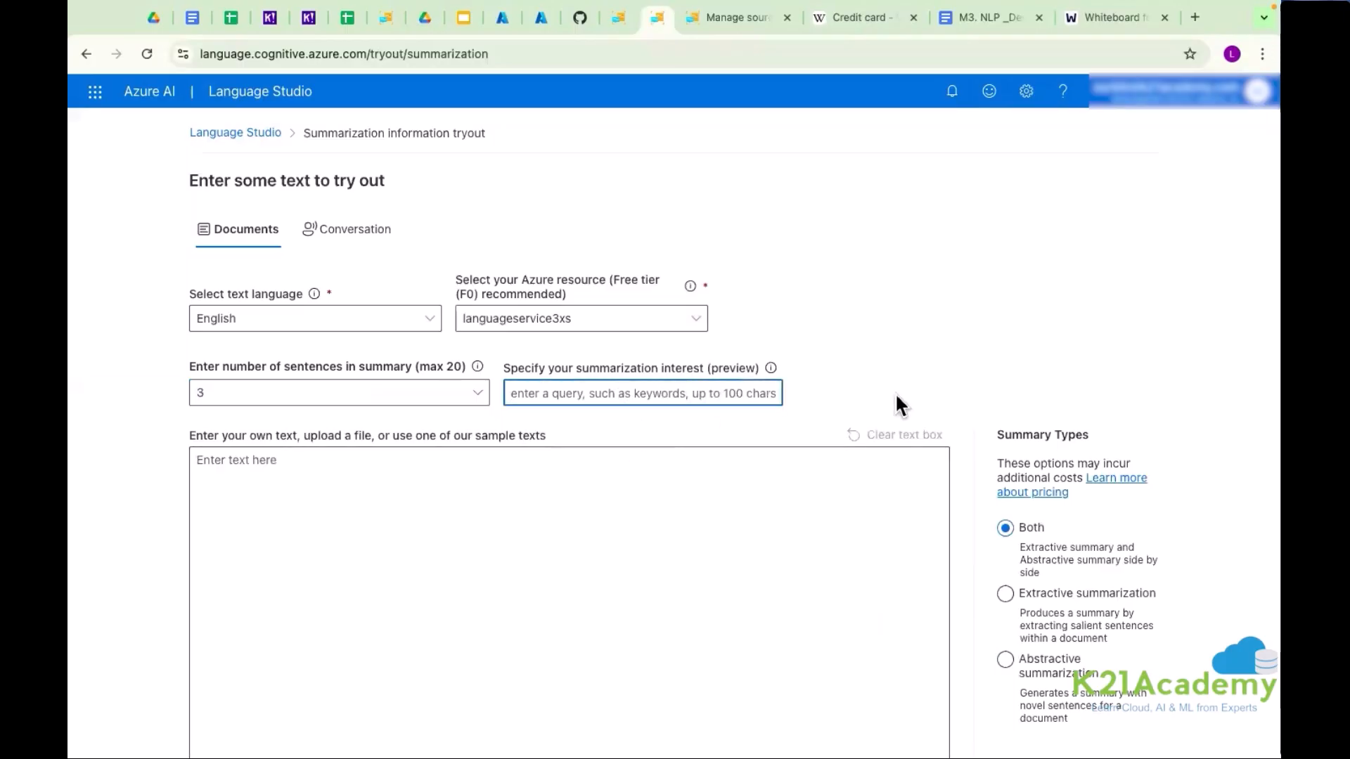
- Load the Applied AI sample text and run the document summarization on it
scroll(896, 393, "down", 2)
scroll(896, 392, "down", 1)
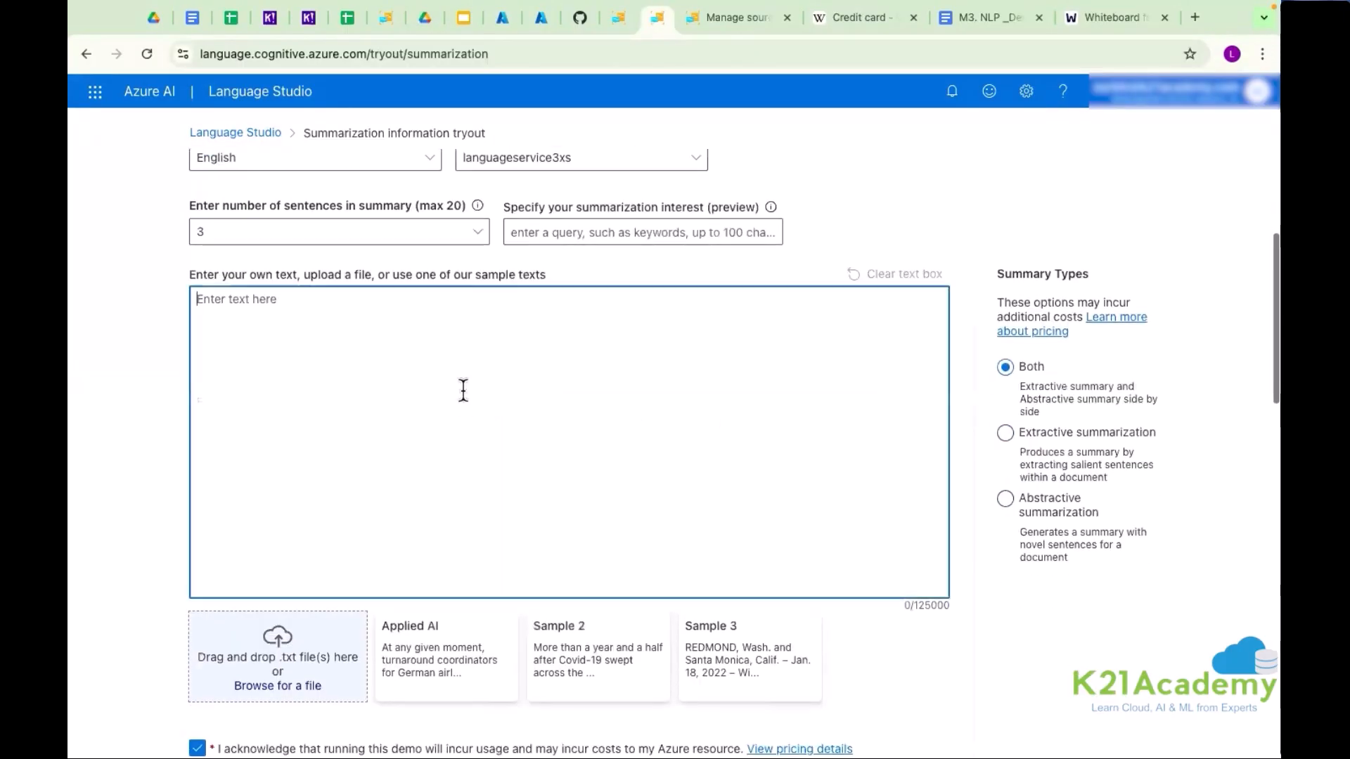
left_click(446, 664)
scroll(453, 412, "up", 2)
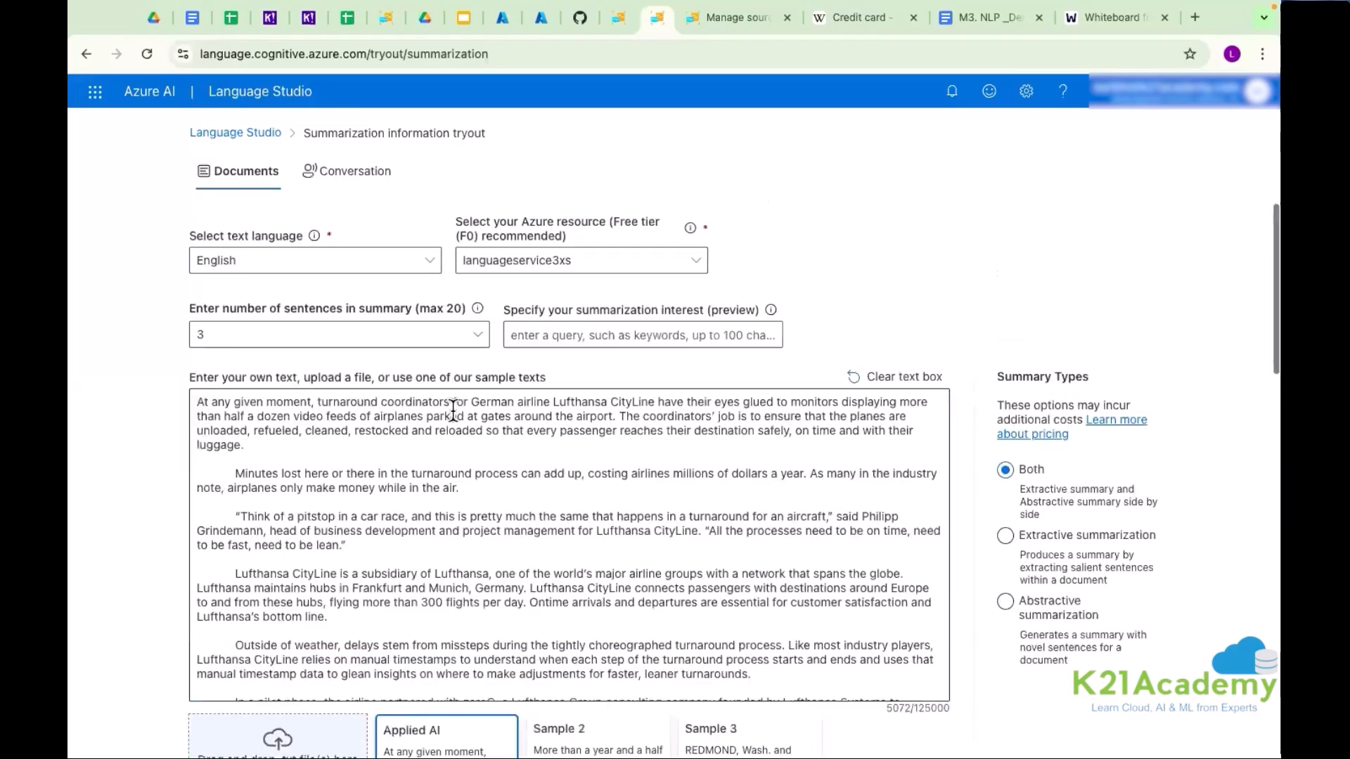
scroll(453, 411, "down", 2)
scroll(452, 411, "down", 3)
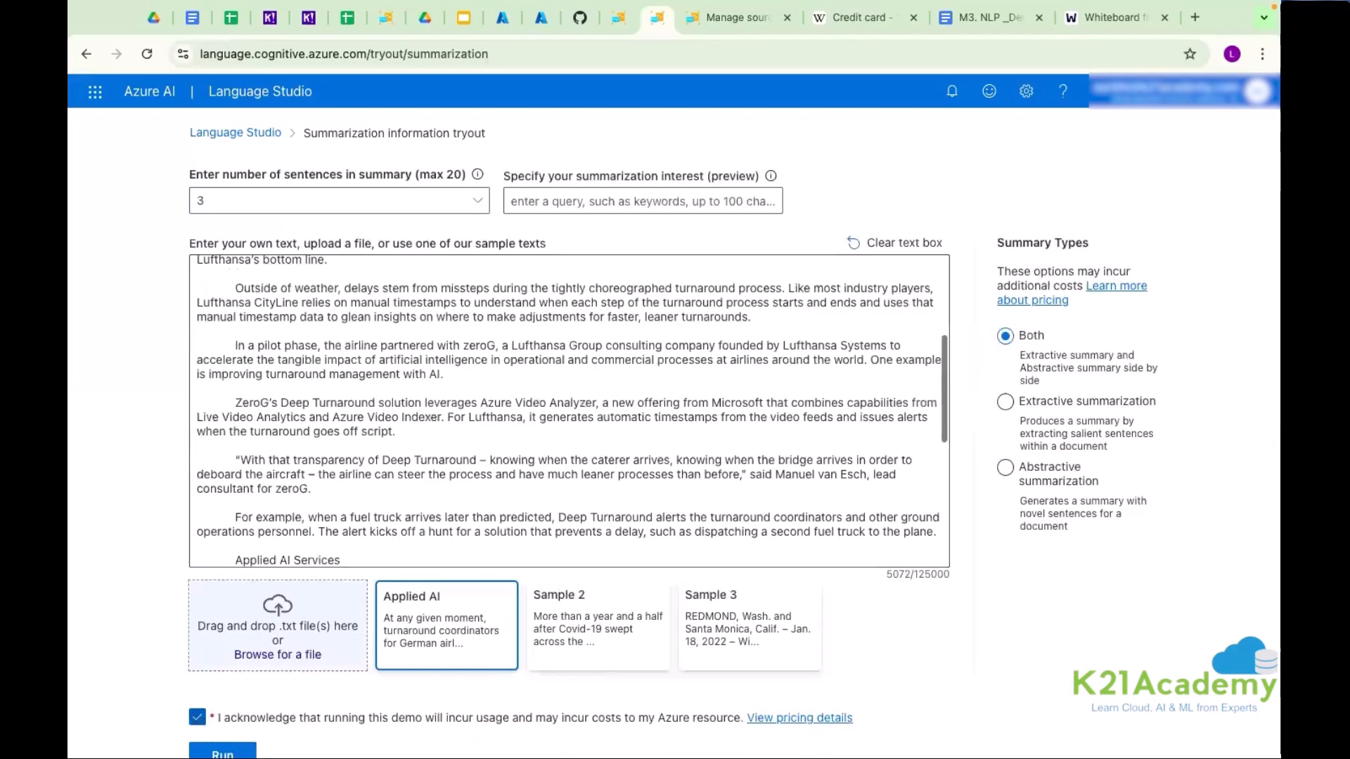
scroll(614, 398, "down", 5)
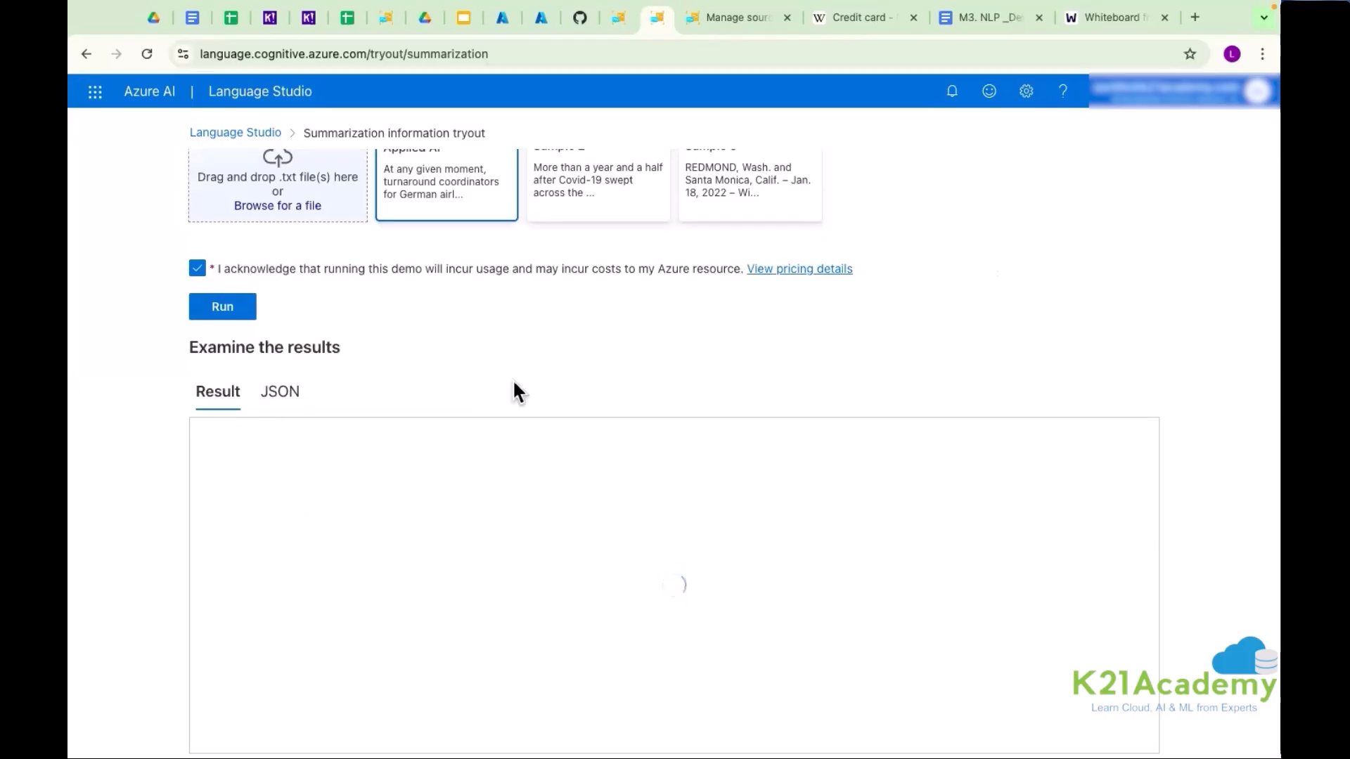
scroll(545, 360, "down", 2)
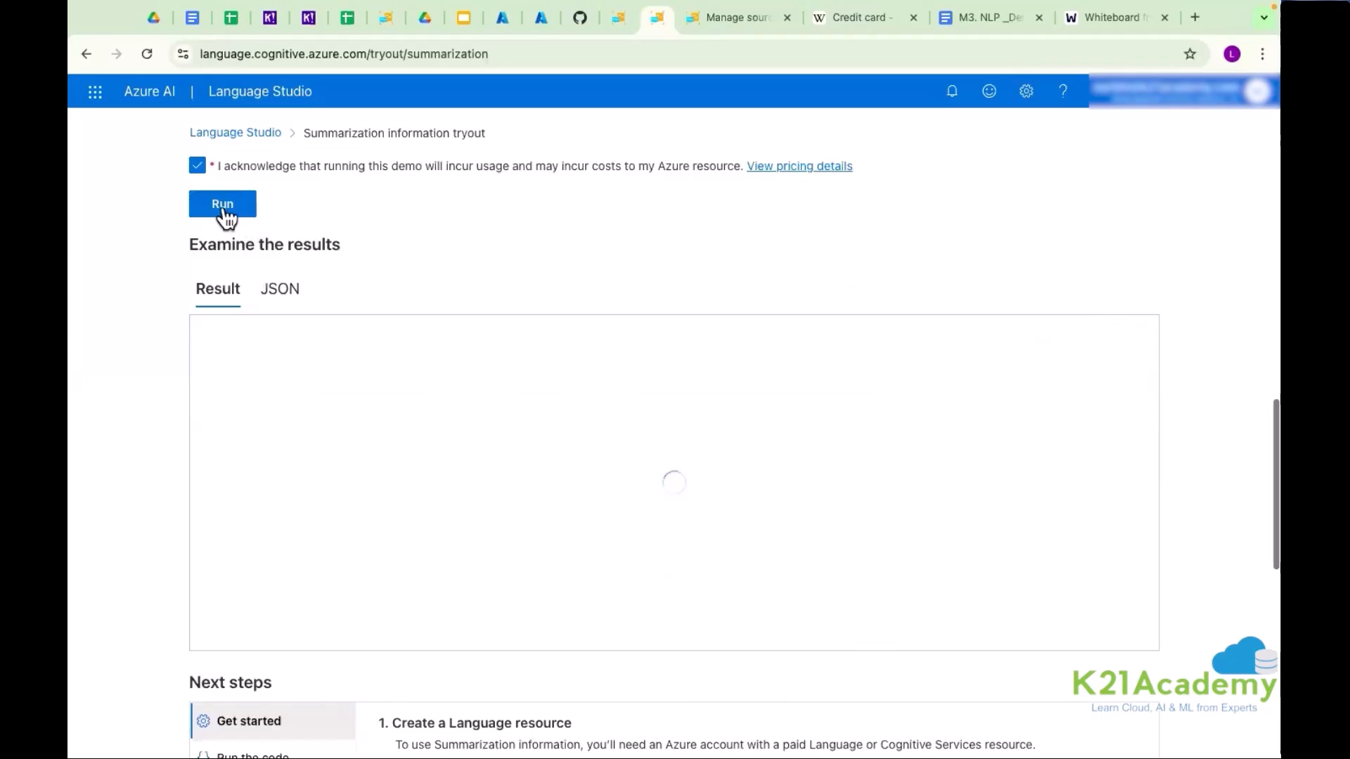
scroll(226, 218, "down", 2)
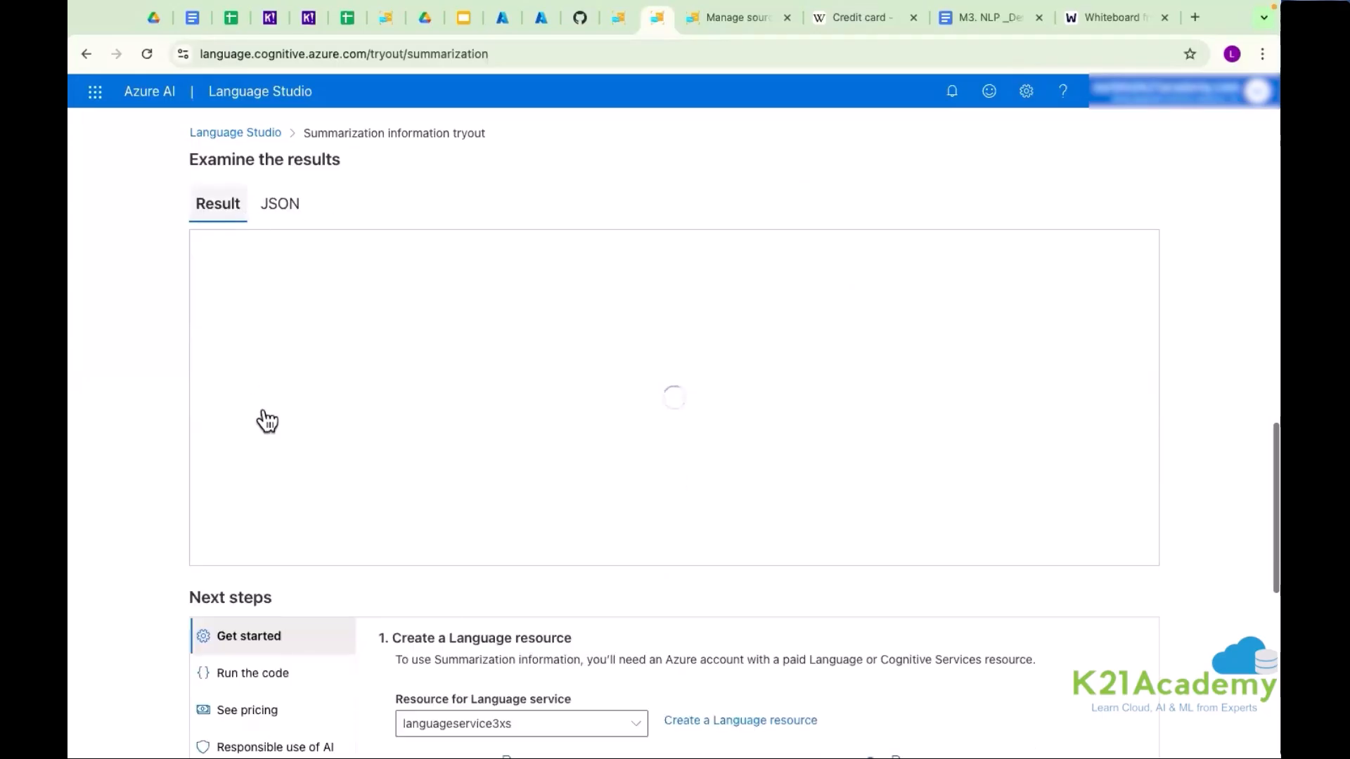
scroll(256, 313, "up", 4)
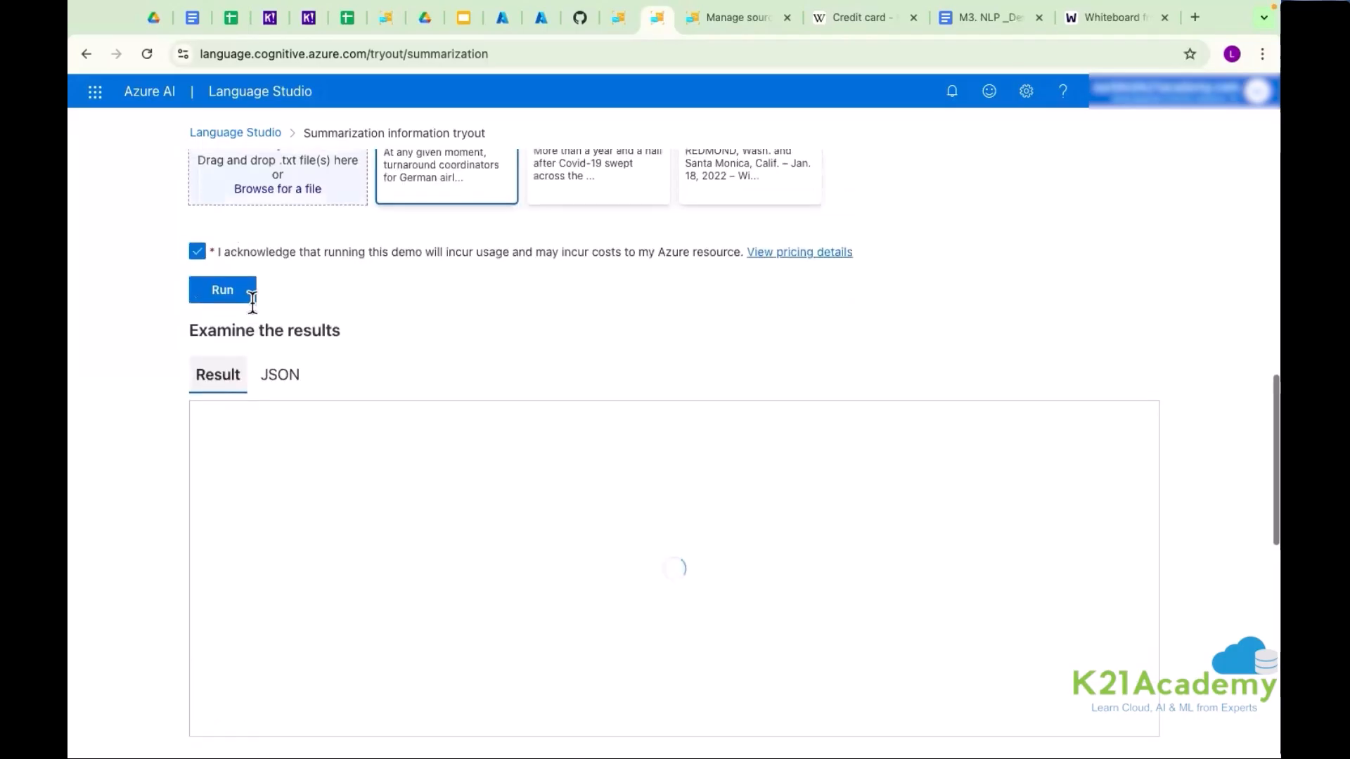
scroll(372, 314, "down", 1)
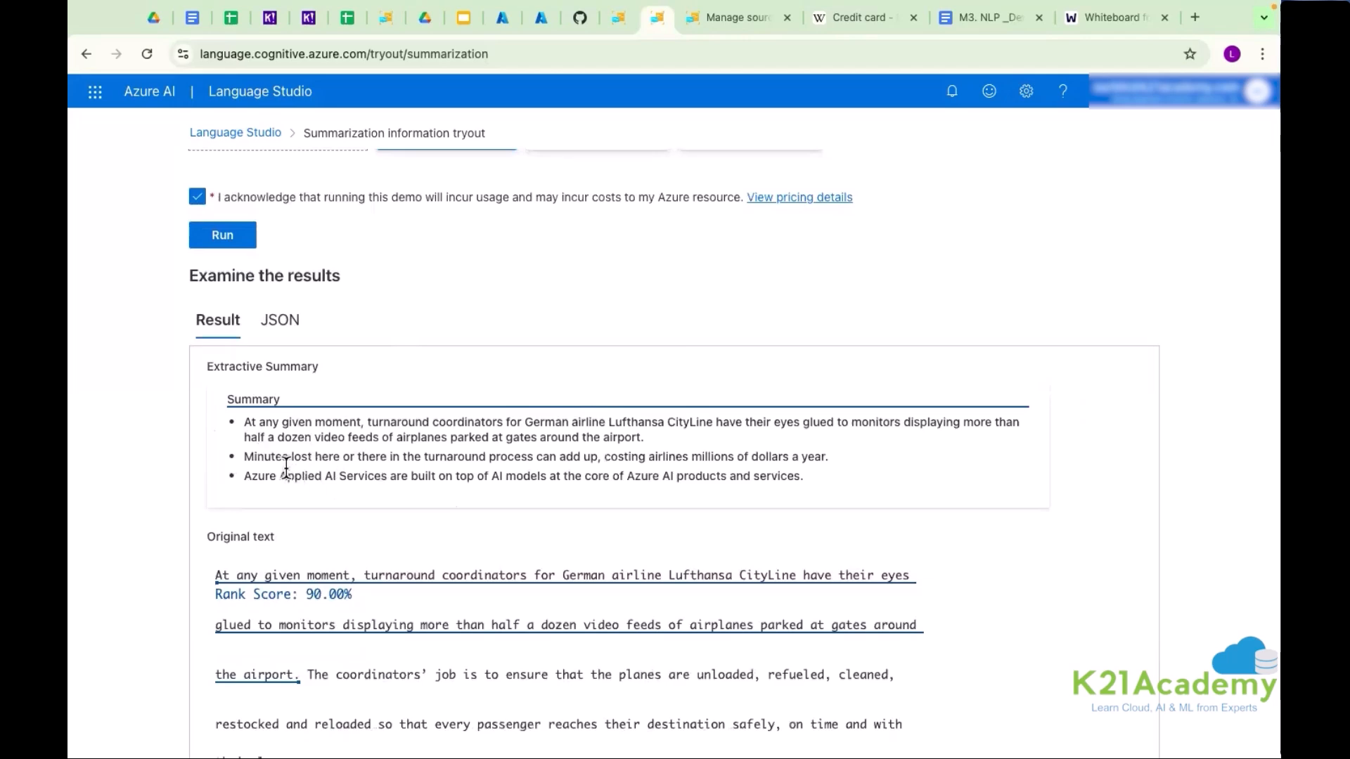
- Compare the extractive and abstractive summaries with the source text and examine the Both, Extractive and Abstractive summary type descriptions
scroll(381, 333, "up", 6)
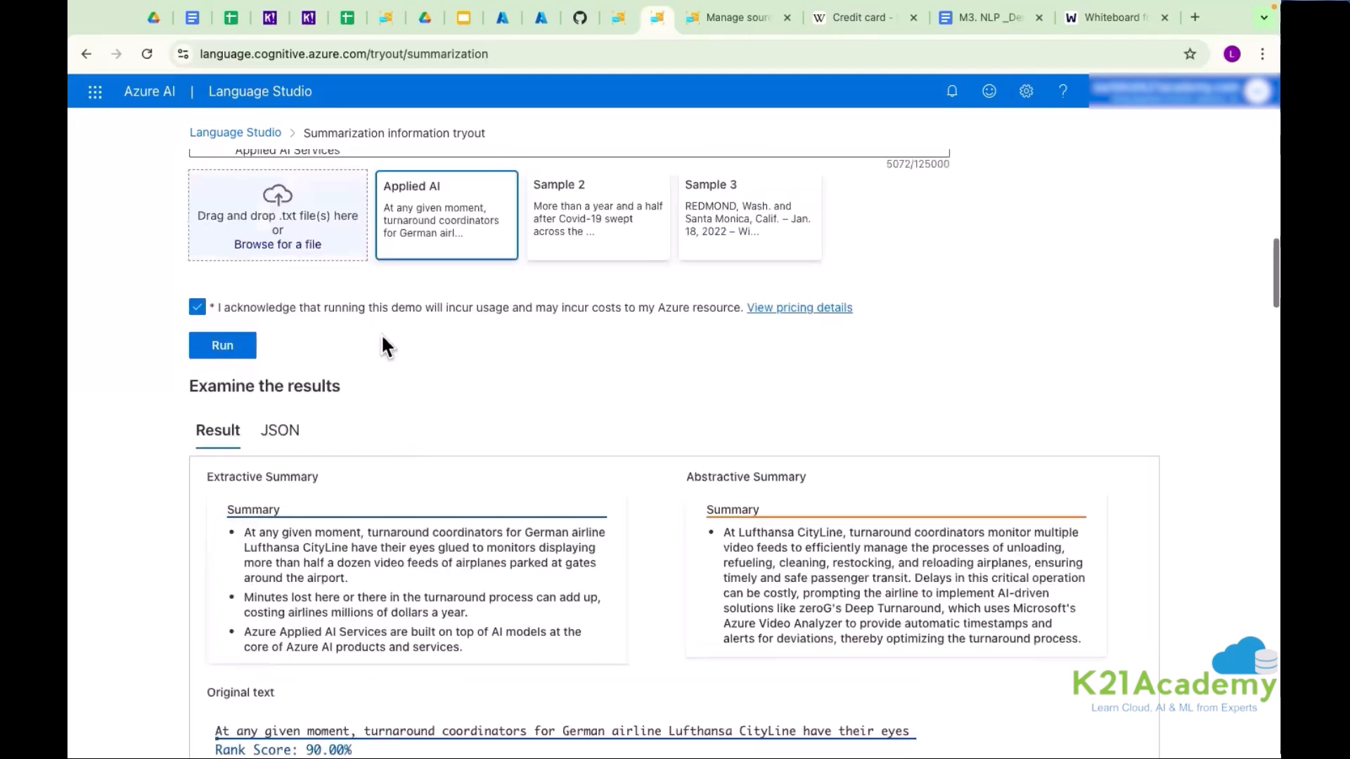
scroll(382, 337, "up", 5)
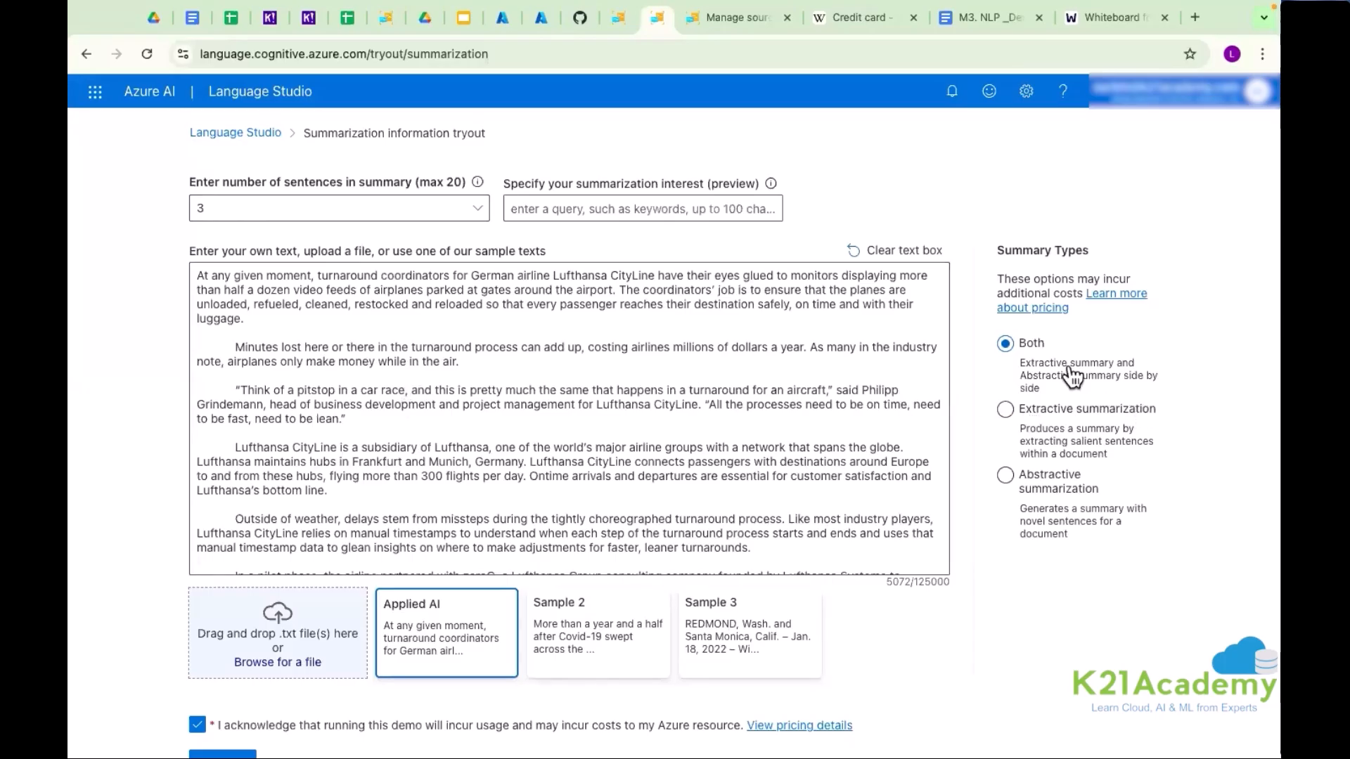
scroll(1070, 372, "down", 2)
scroll(1181, 328, "up", 5)
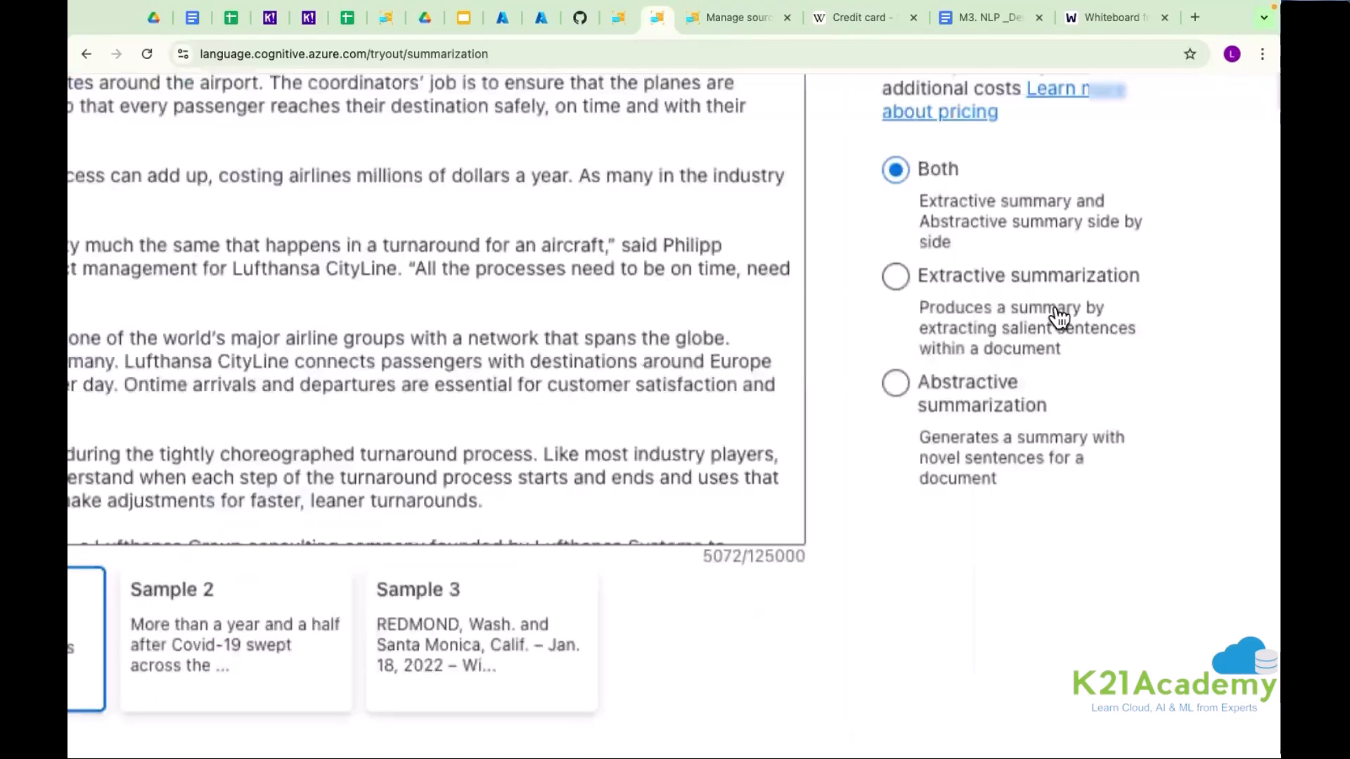
scroll(1058, 318, "up", 1)
left_click(967, 303)
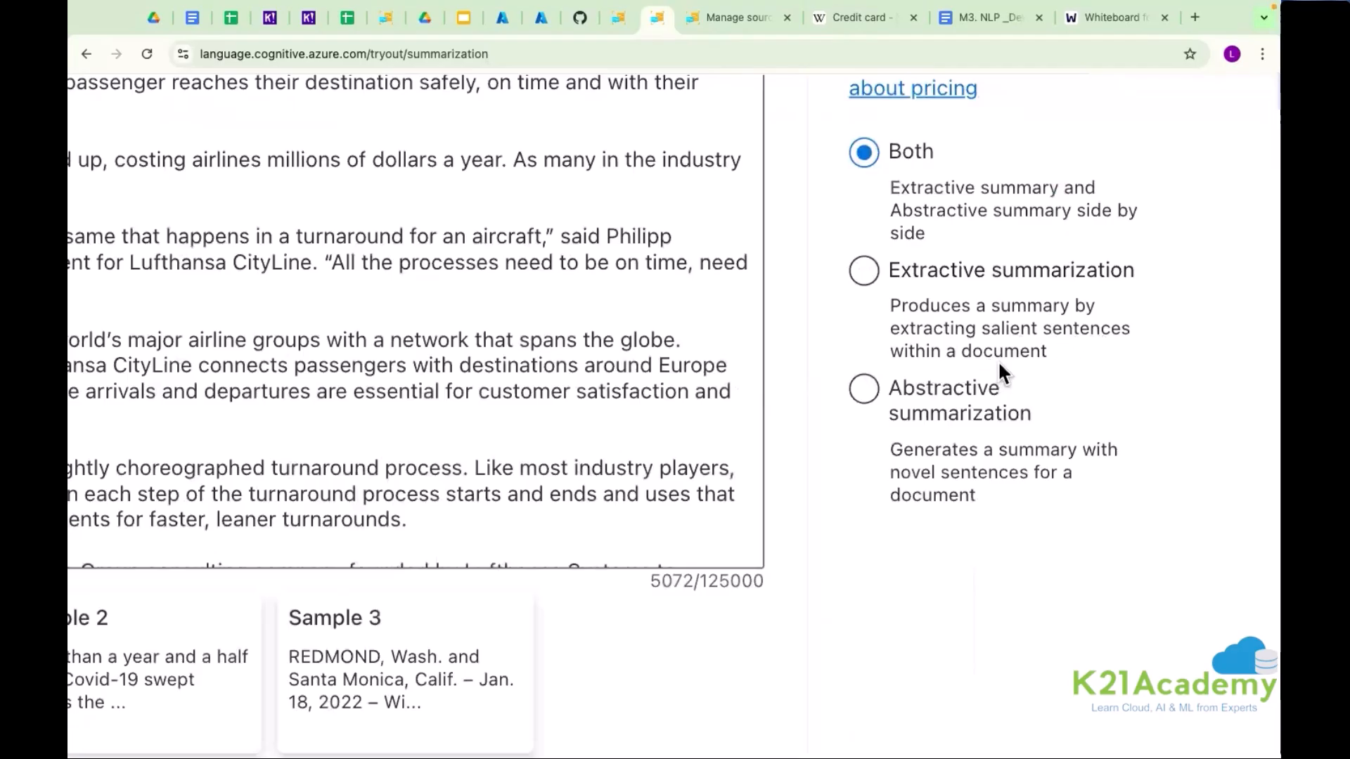
left_click(977, 461)
scroll(977, 464, "down", 1)
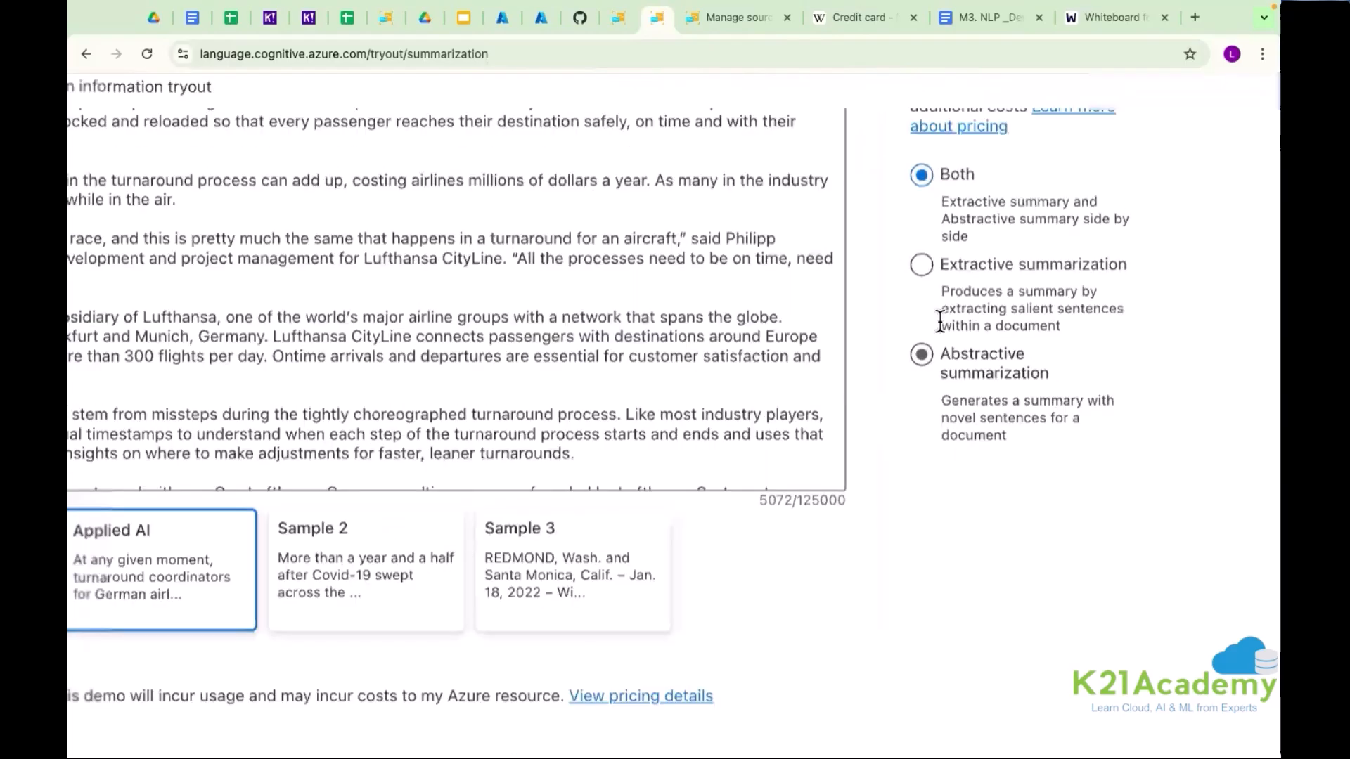
scroll(709, 311, "up", 5)
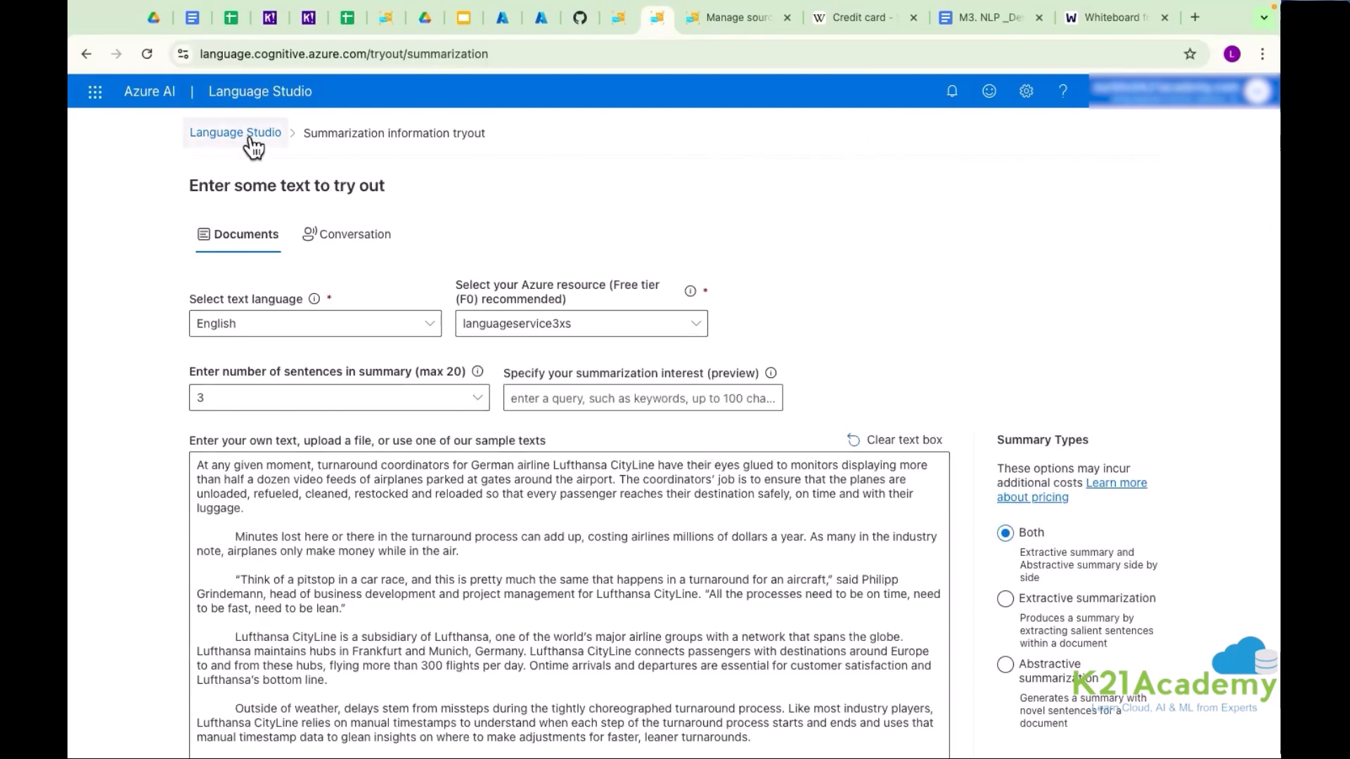
scroll(370, 492, "down", 2)
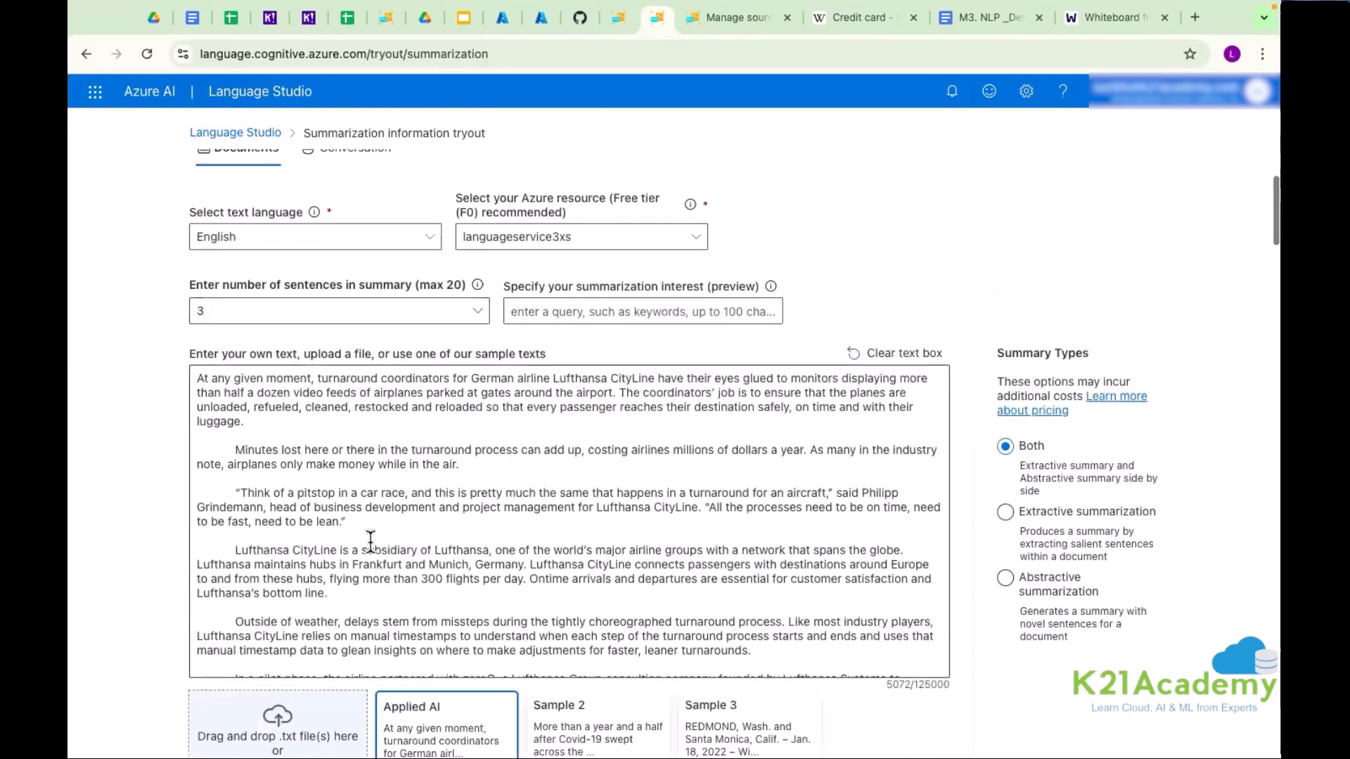
- Review the Applied AI source text and the text file upload and sample options for the summarization tryout
scroll(372, 493, "down", 3)
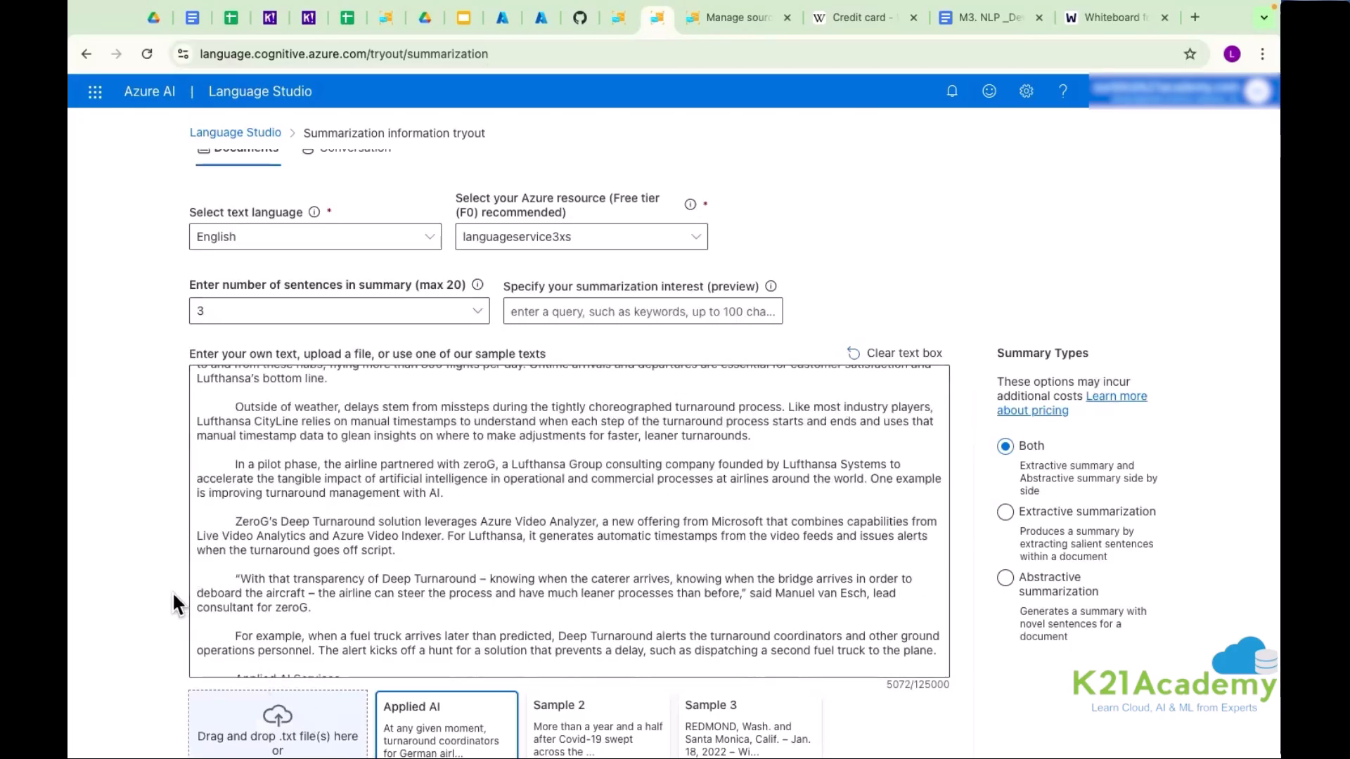
scroll(172, 592, "down", 3)
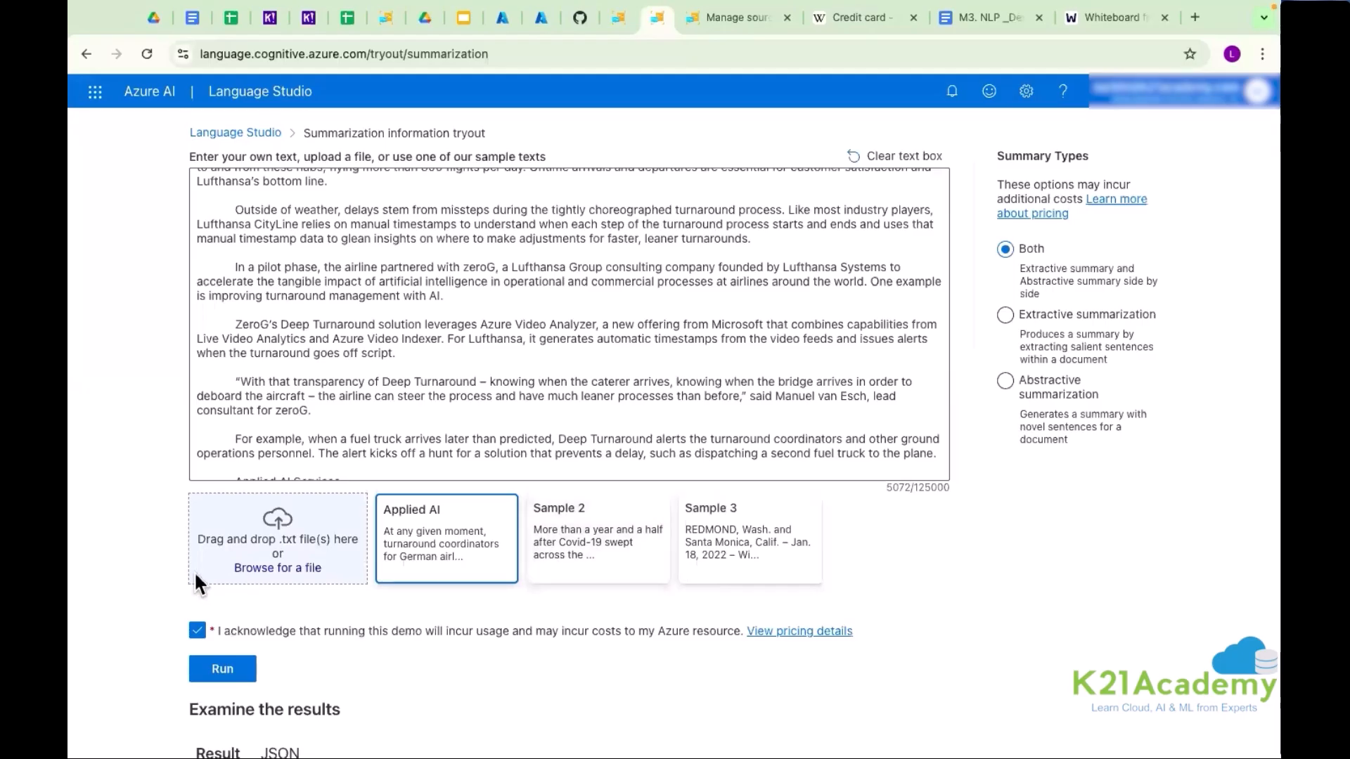
scroll(194, 571, "up", 5)
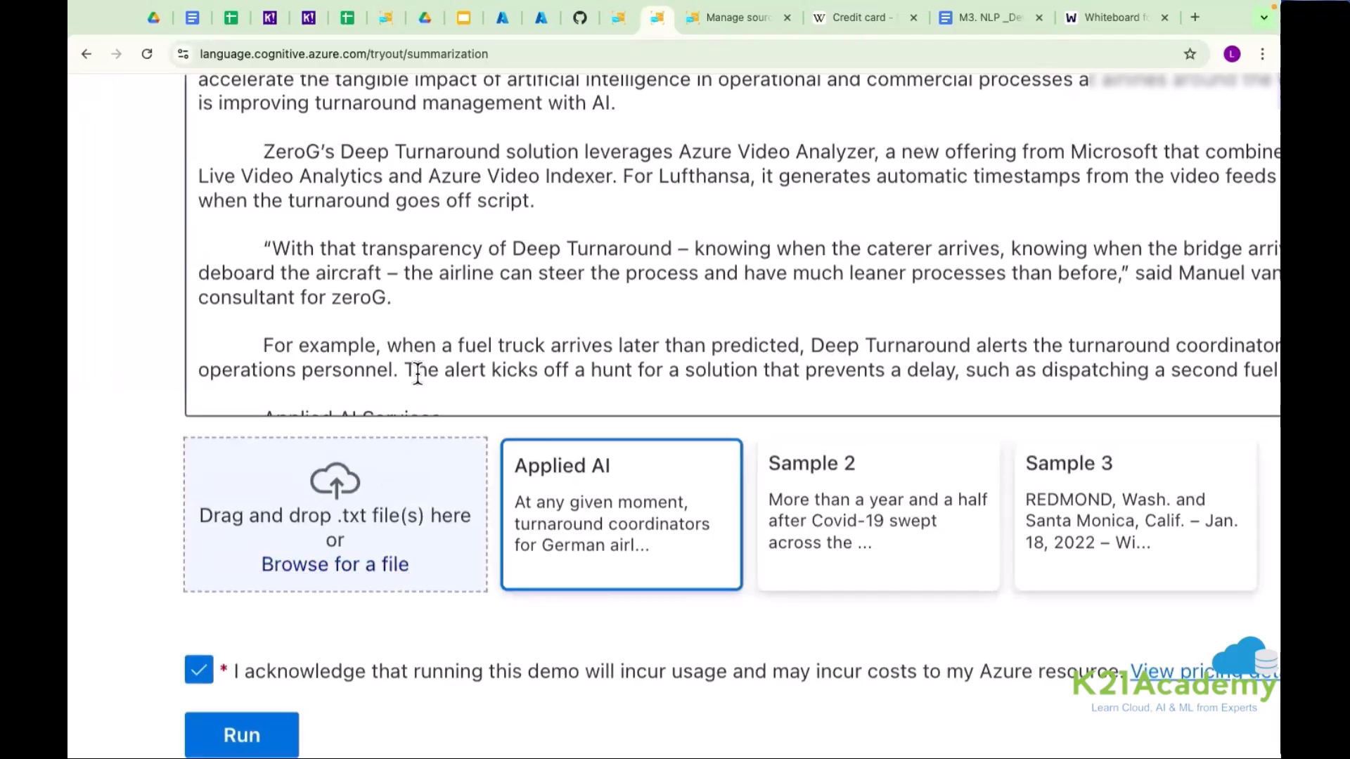
scroll(418, 374, "down", 5)
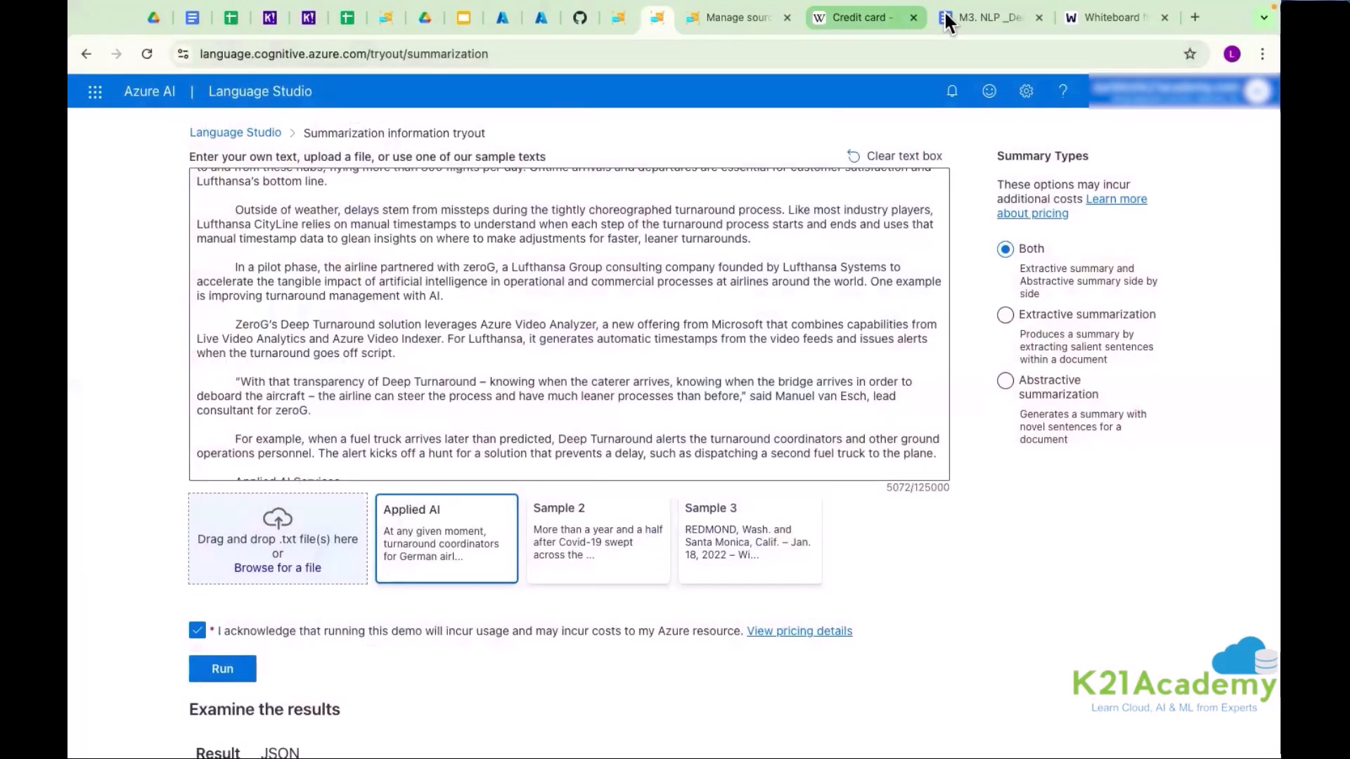
- Switch to the Web whiteboard and draw a freehand check mark beside the Portal bullet
left_click(1088, 20)
left_click(95, 289)
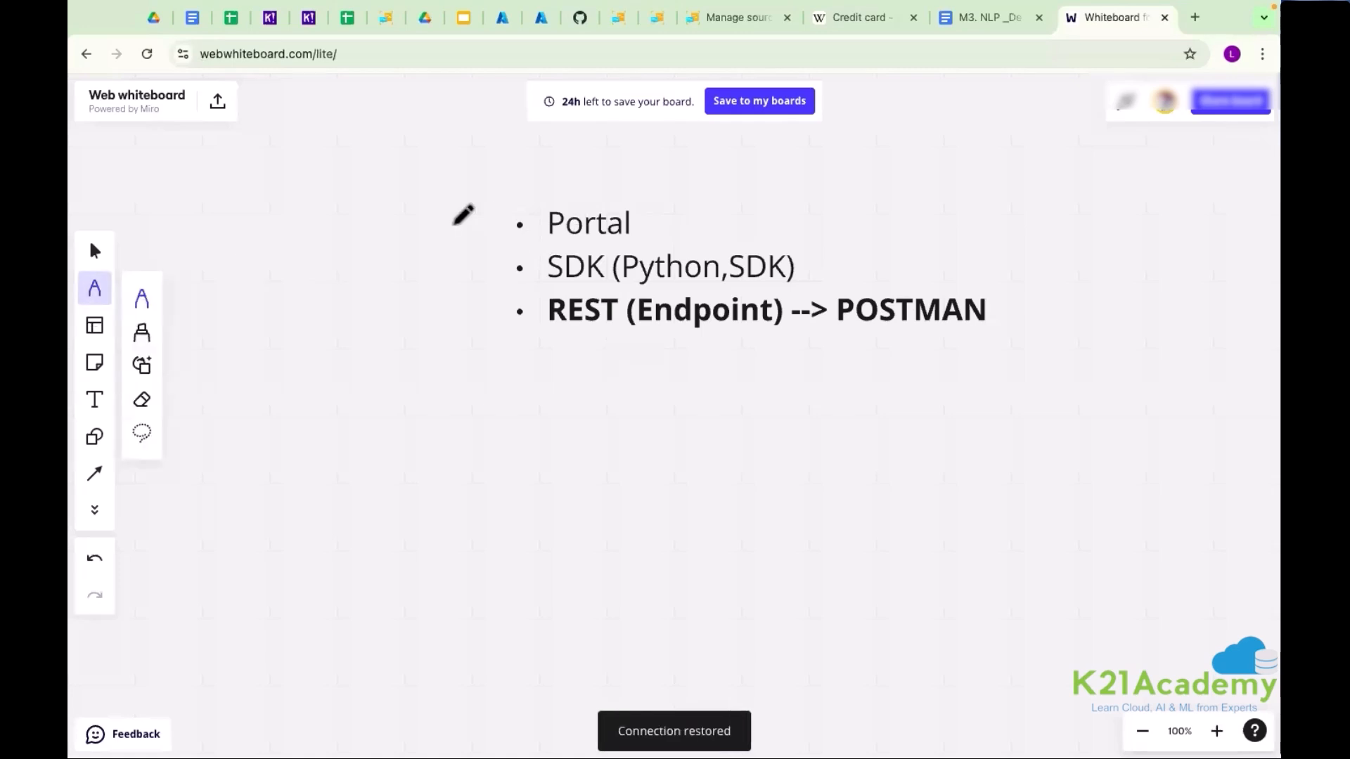
left_click_drag(457, 216, 520, 194)
- Add a text block below the access options list with "SYNTAX" on the first line and "client =" on the second
key("t")
left_click(464, 478)
type("client")
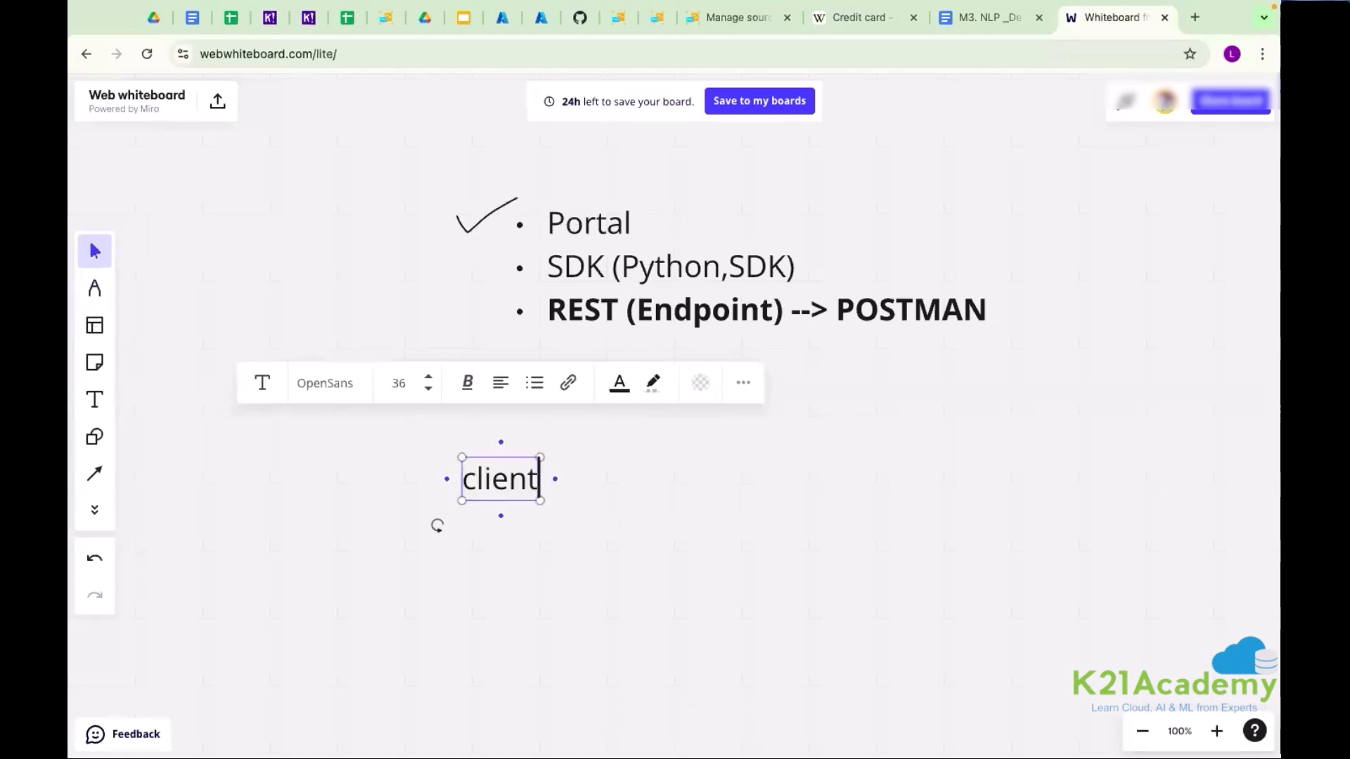
type(" = ")
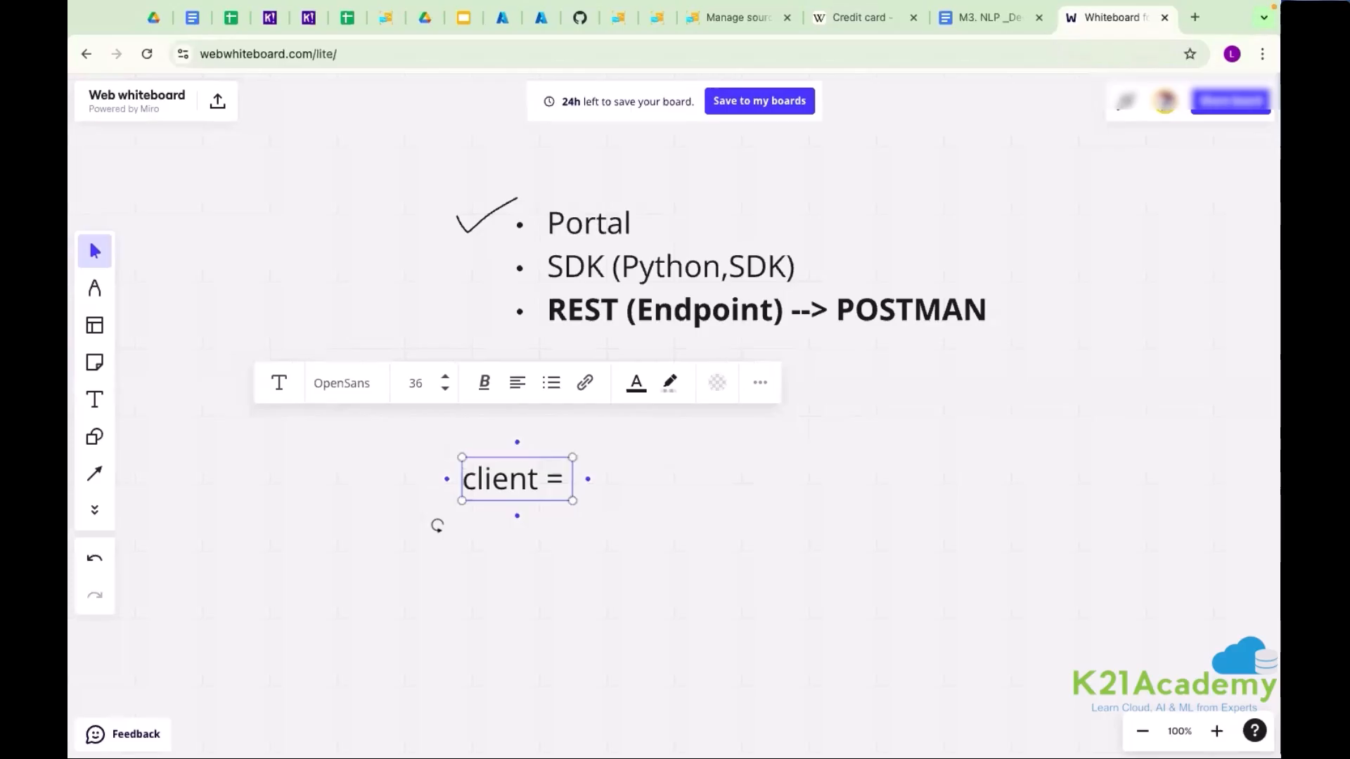
type("SYNTR")
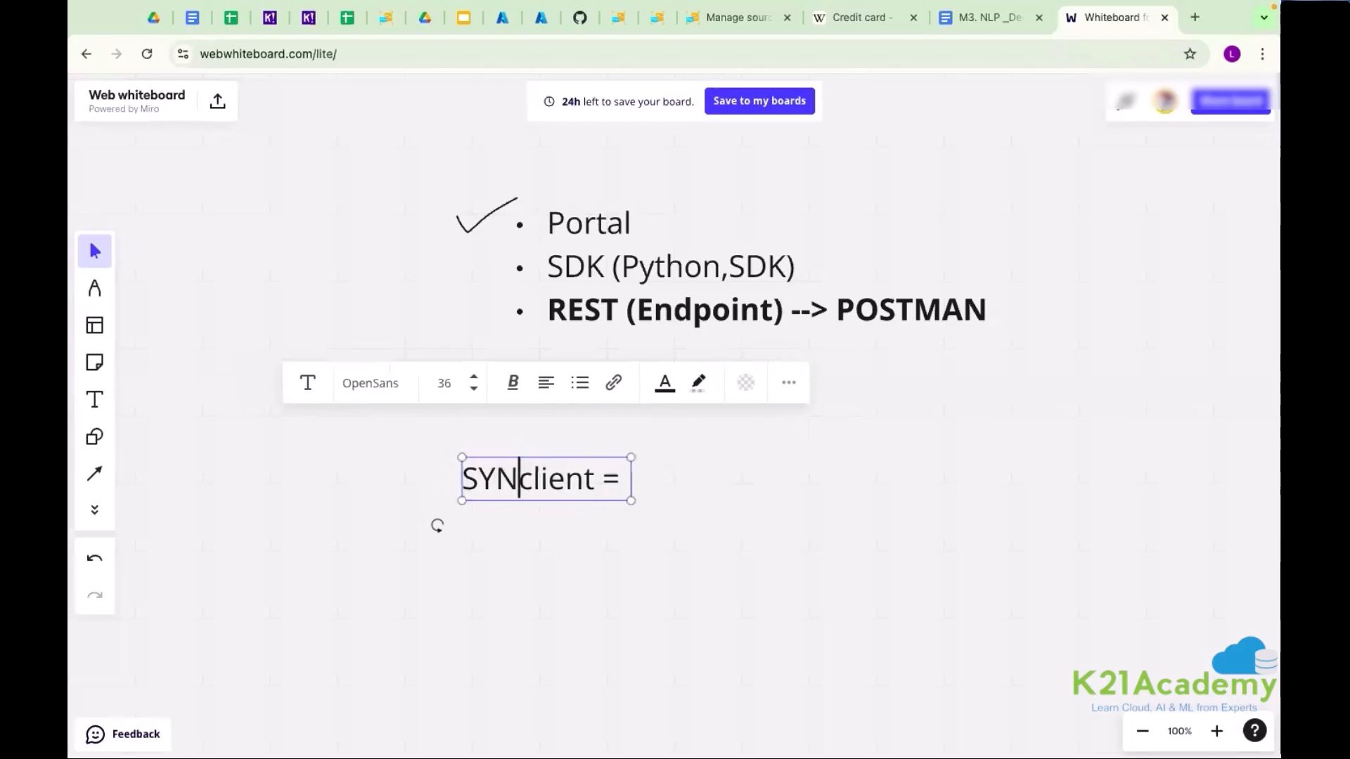
key("BackSpace")
type("AX")
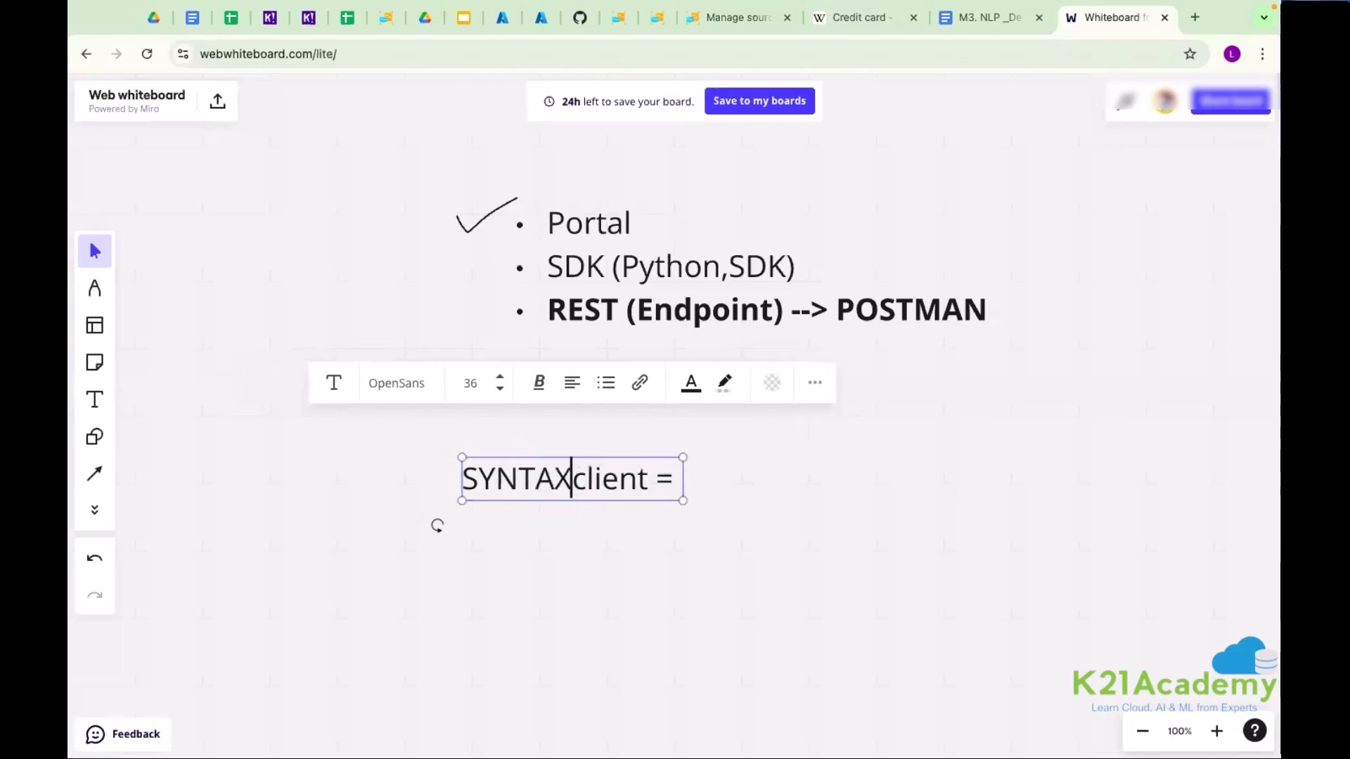
key("Return")
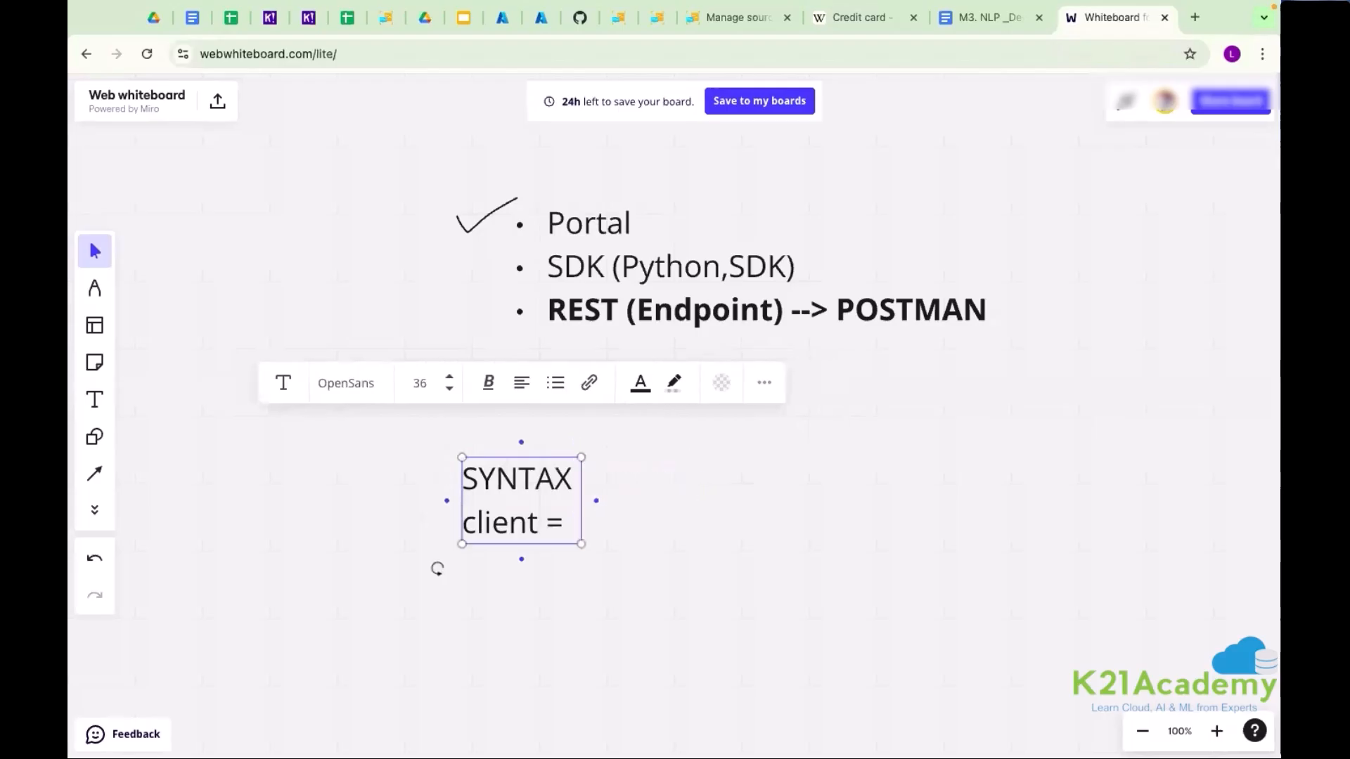